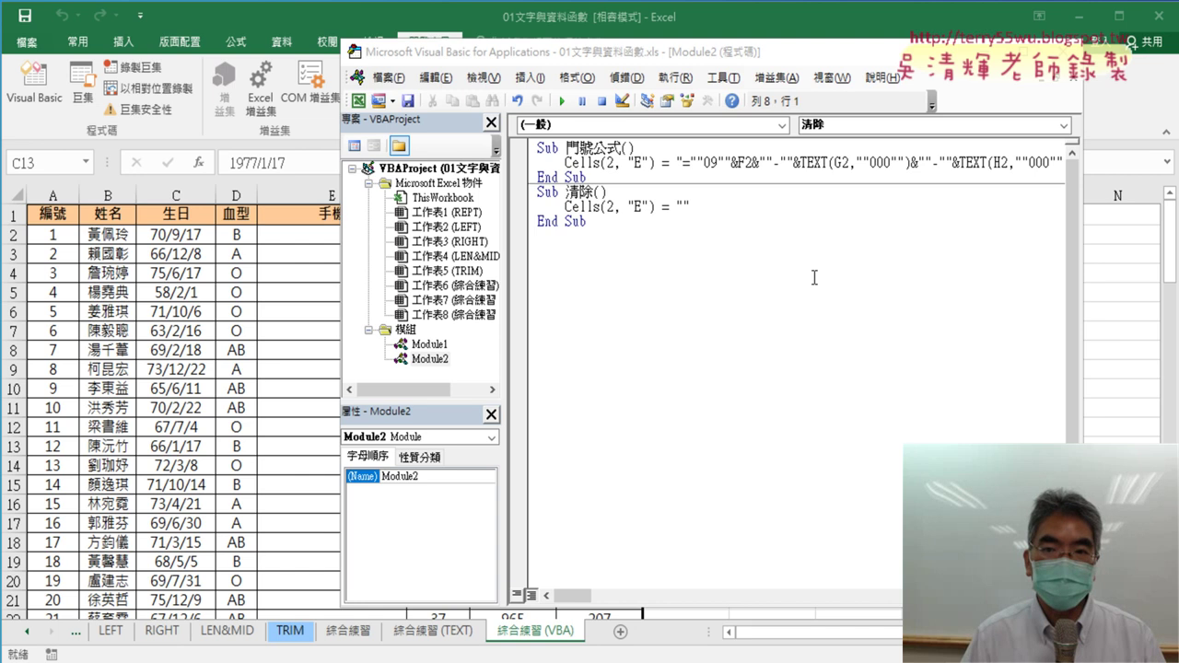
Step: Reopen the VBA editor and resize it so the worksheet shows behind
click(1071, 53)
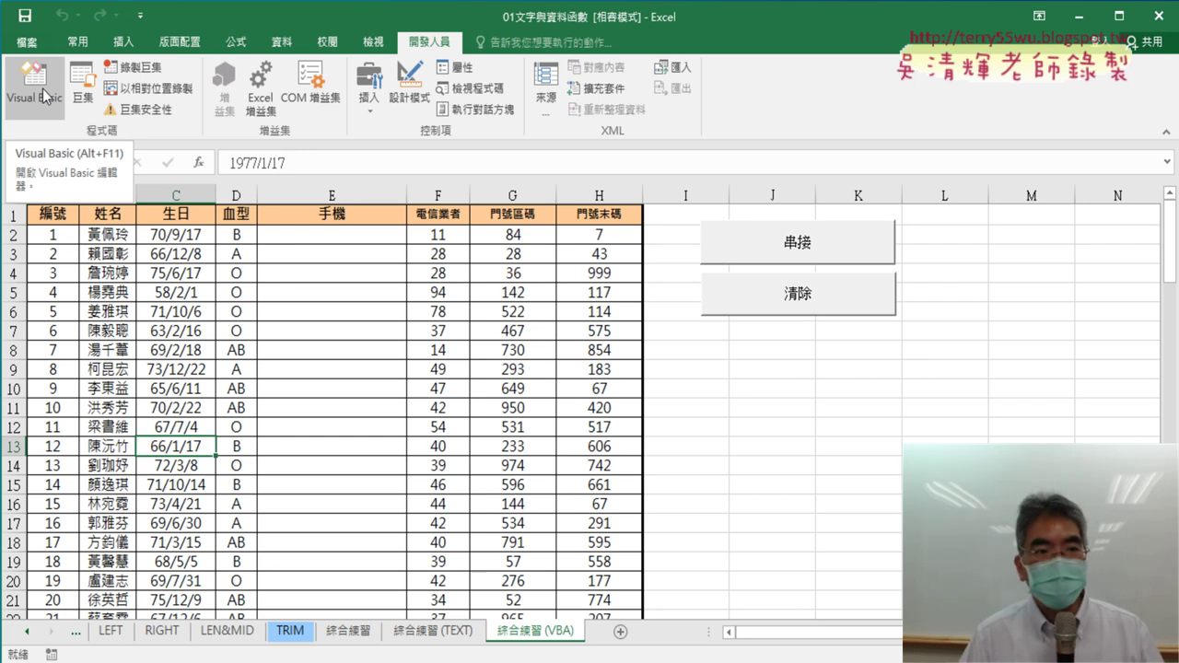
click(44, 97)
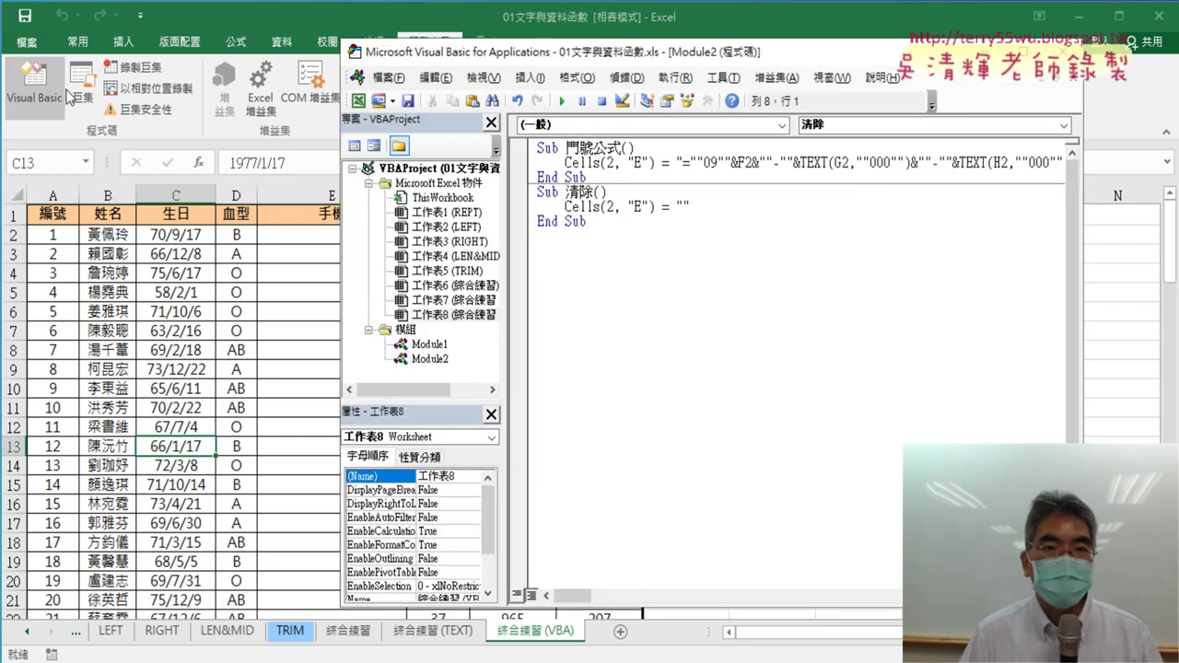
drag(466, 60, 137, 25)
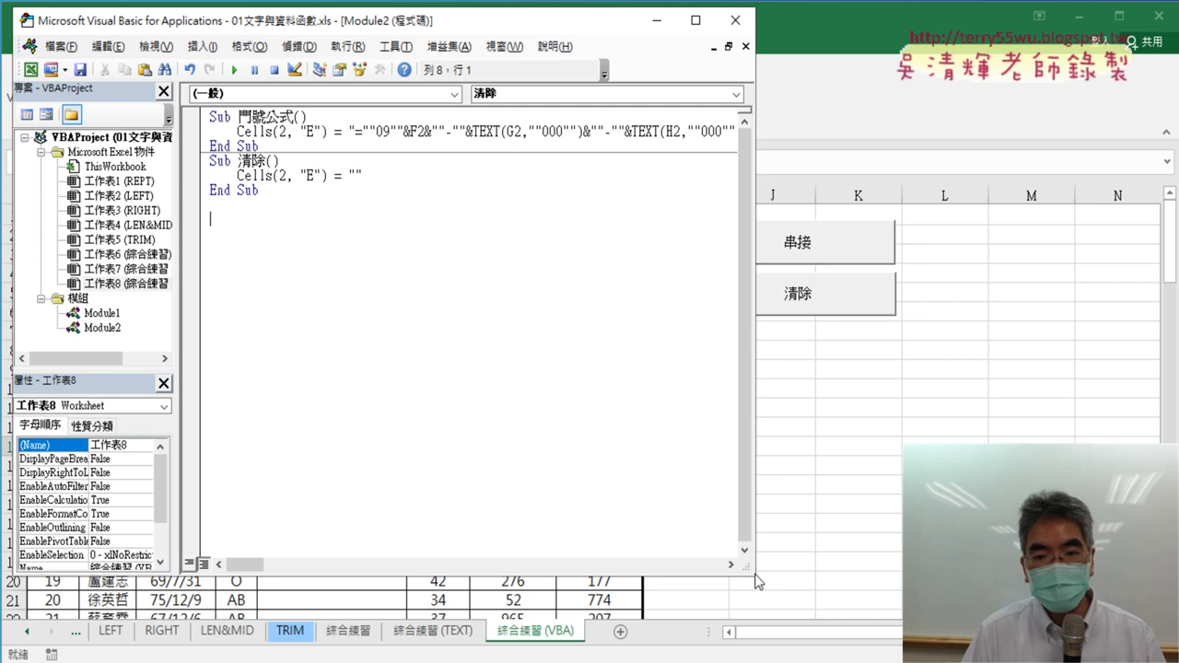
drag(755, 573, 1146, 573)
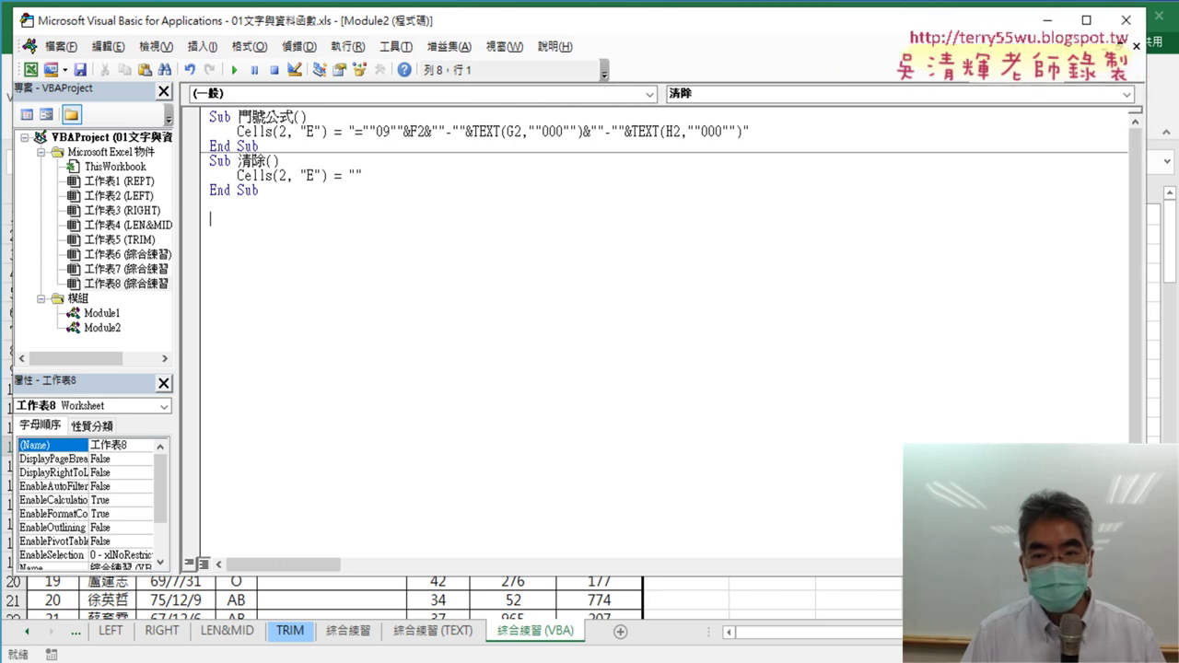
drag(896, 577, 893, 645)
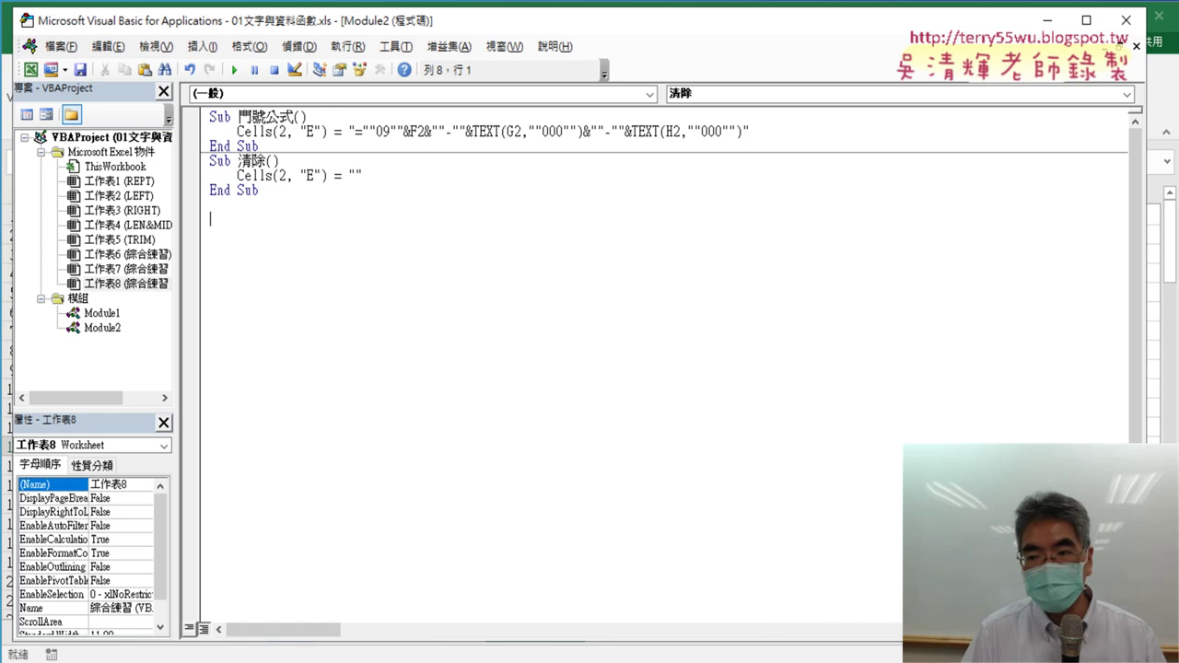
mouse_move(430, 13)
mouse_down()
mouse_move(429, 26)
mouse_move(780, 83)
mouse_up()
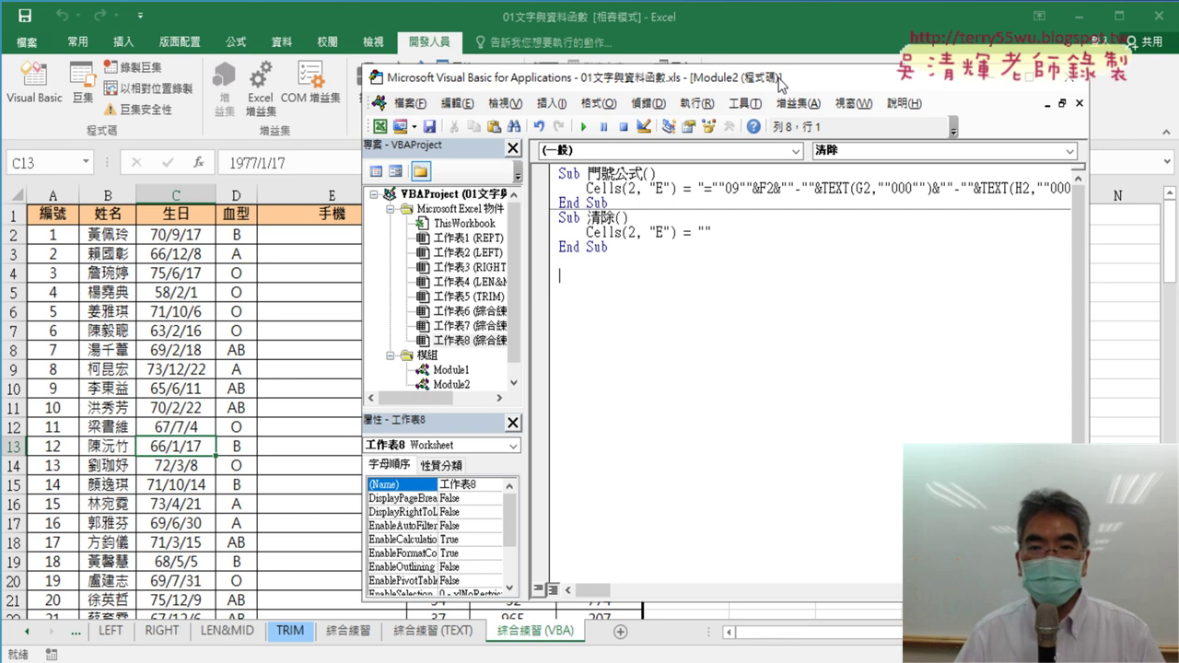
Step: Set the editor's code font size to 9 in Options' Editor Format settings
click(744, 103)
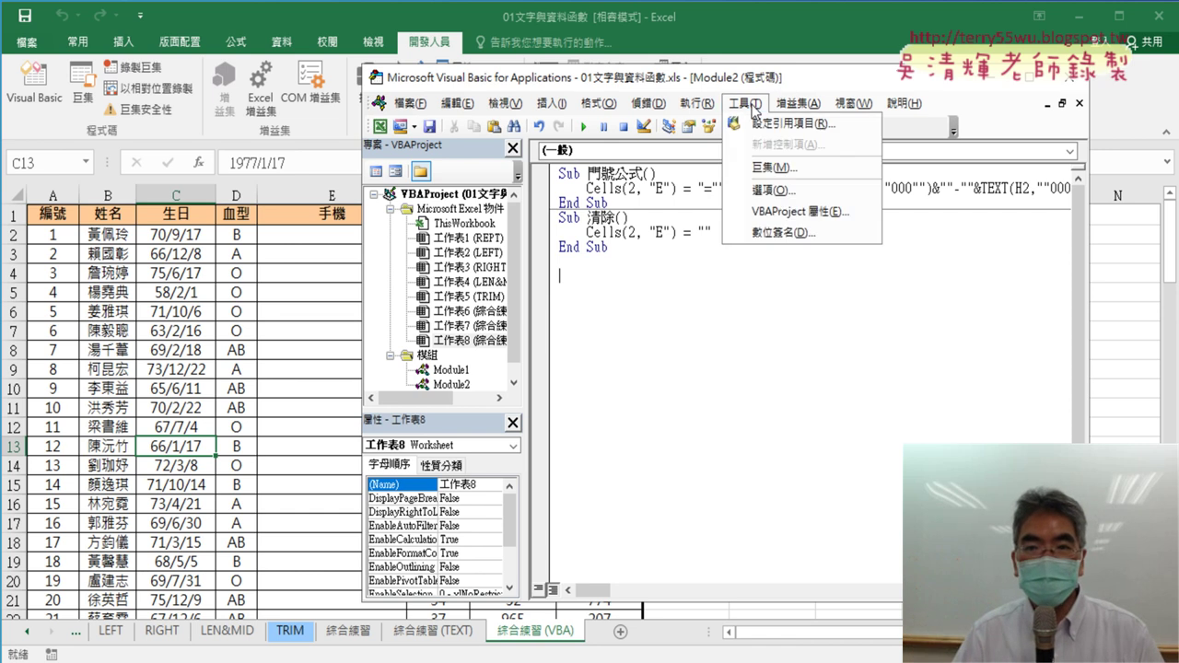
click(763, 191)
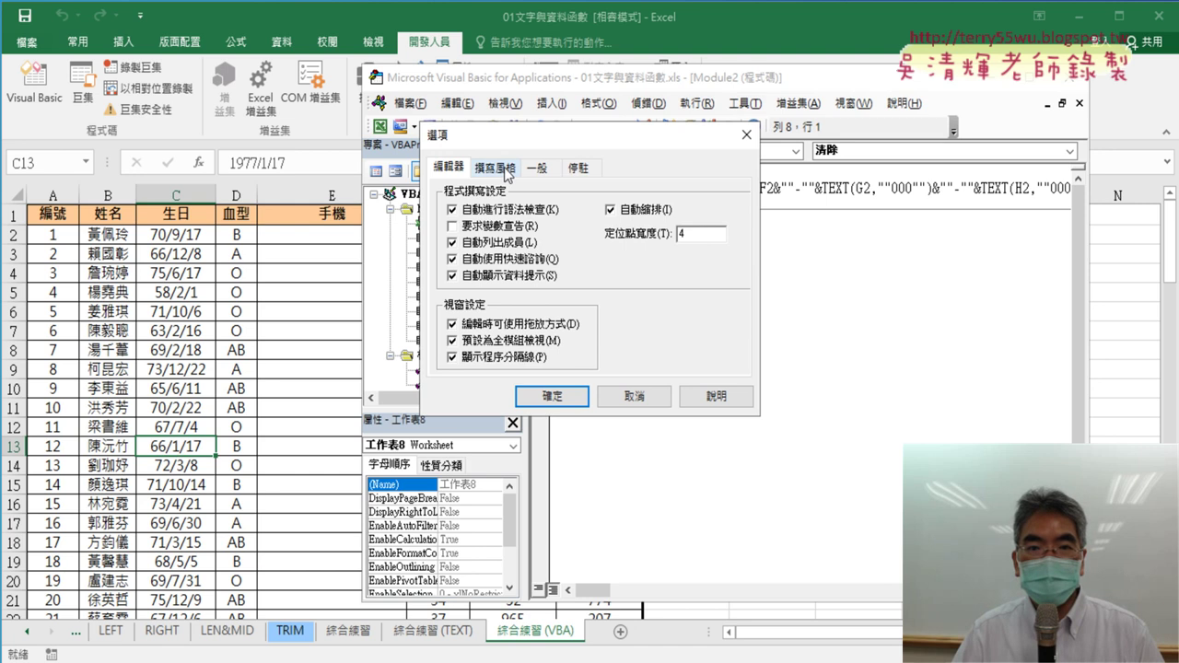
click(505, 169)
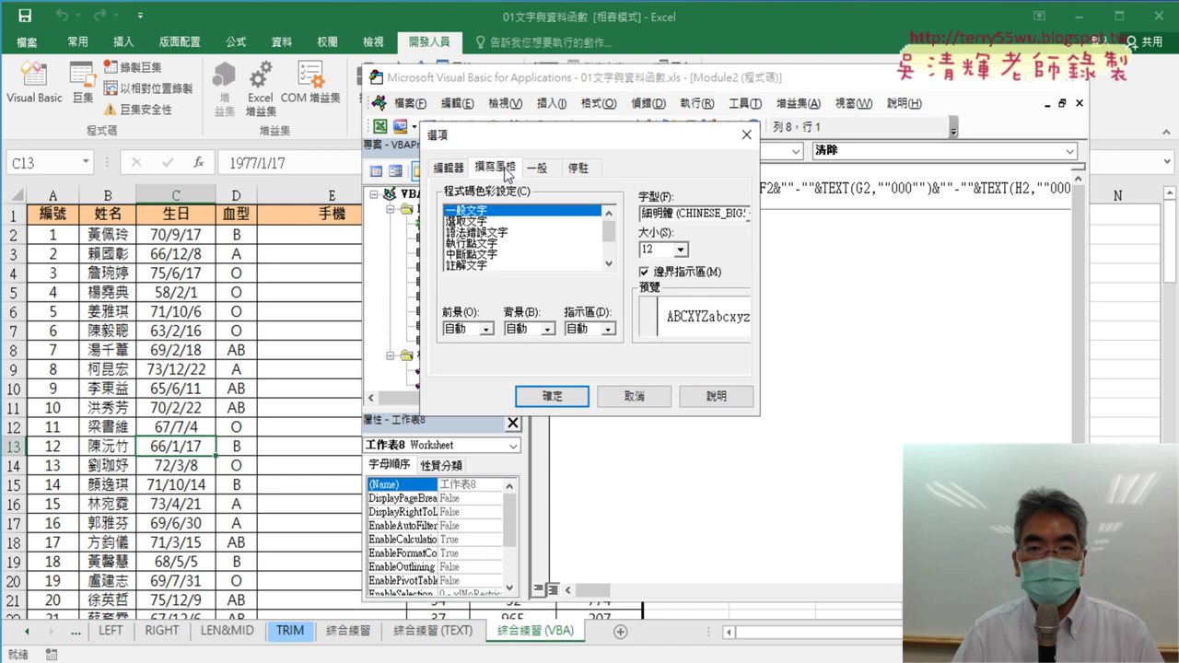
click(682, 251)
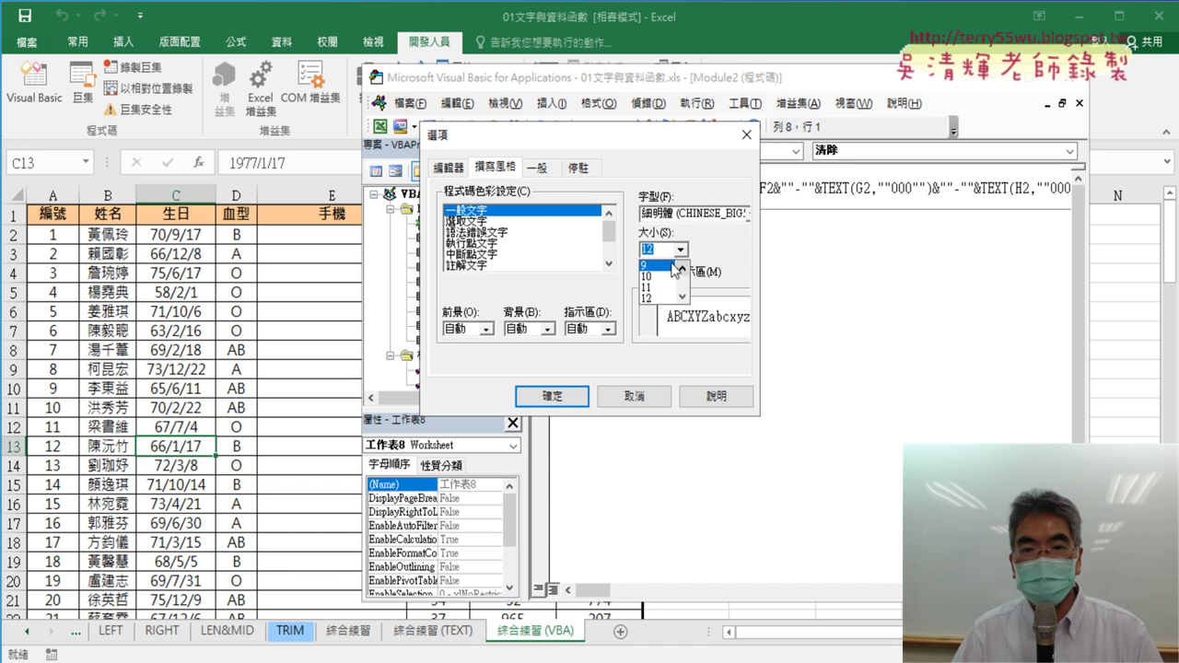
click(656, 262)
click(553, 403)
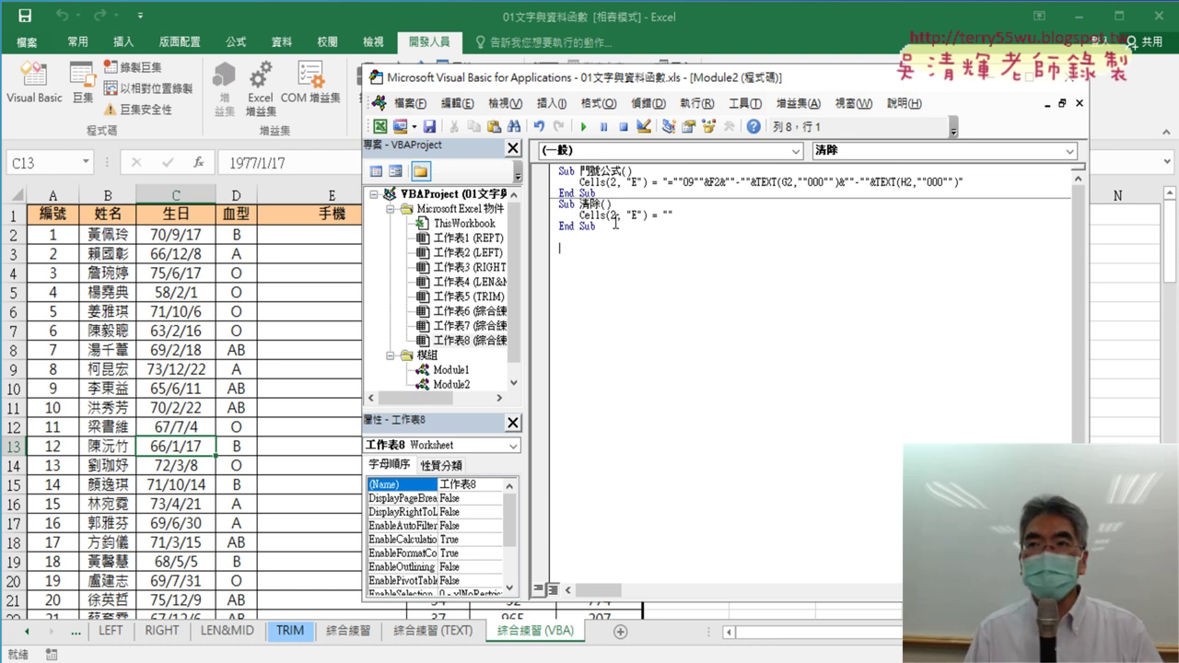
Step: Change the editor's code font size back to 12
click(750, 104)
click(921, 185)
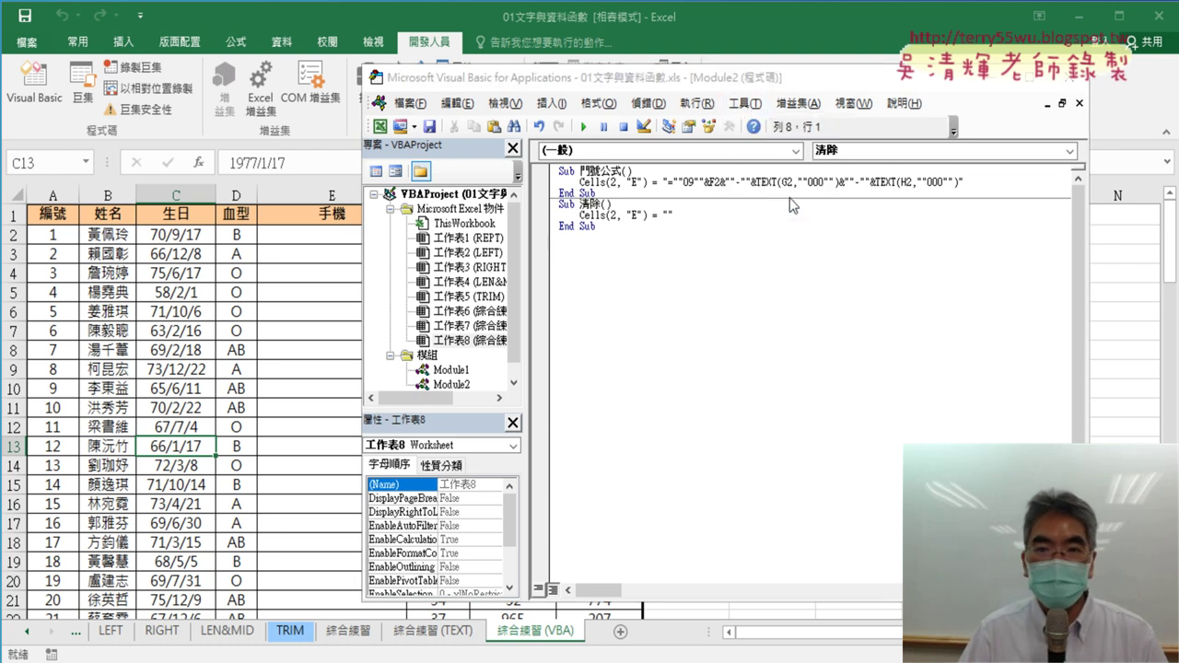
click(495, 168)
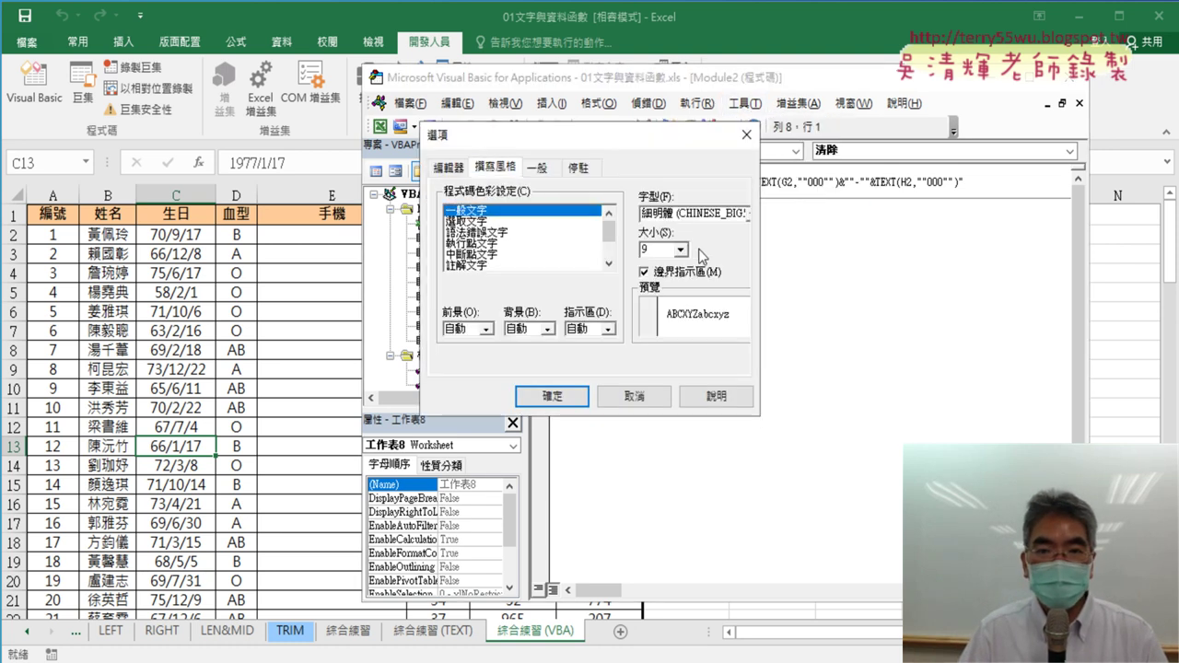
click(681, 251)
click(664, 298)
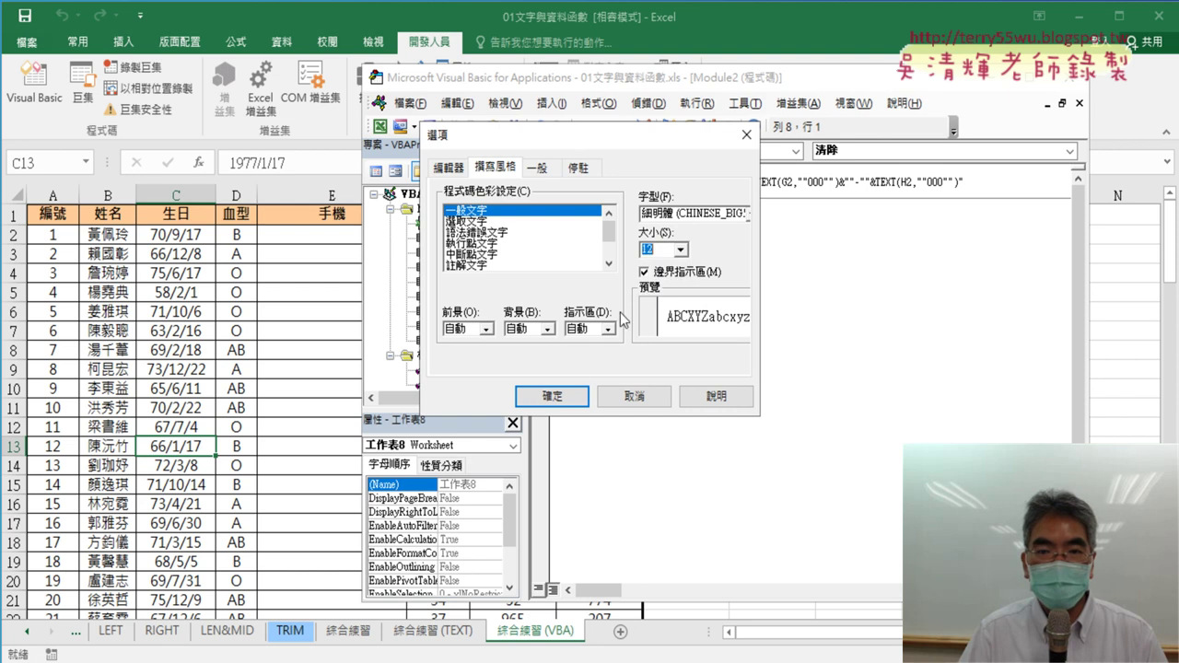
click(552, 396)
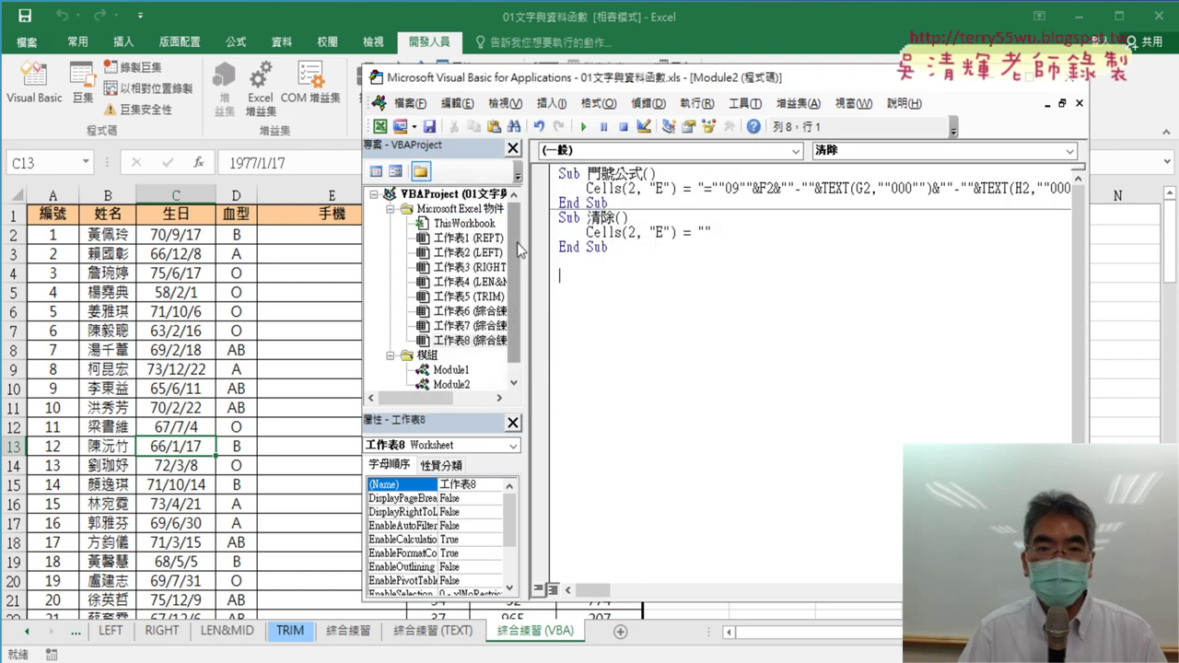
Step: Widen the project tree pane and move the editor window up and left
drag(481, 410, 481, 442)
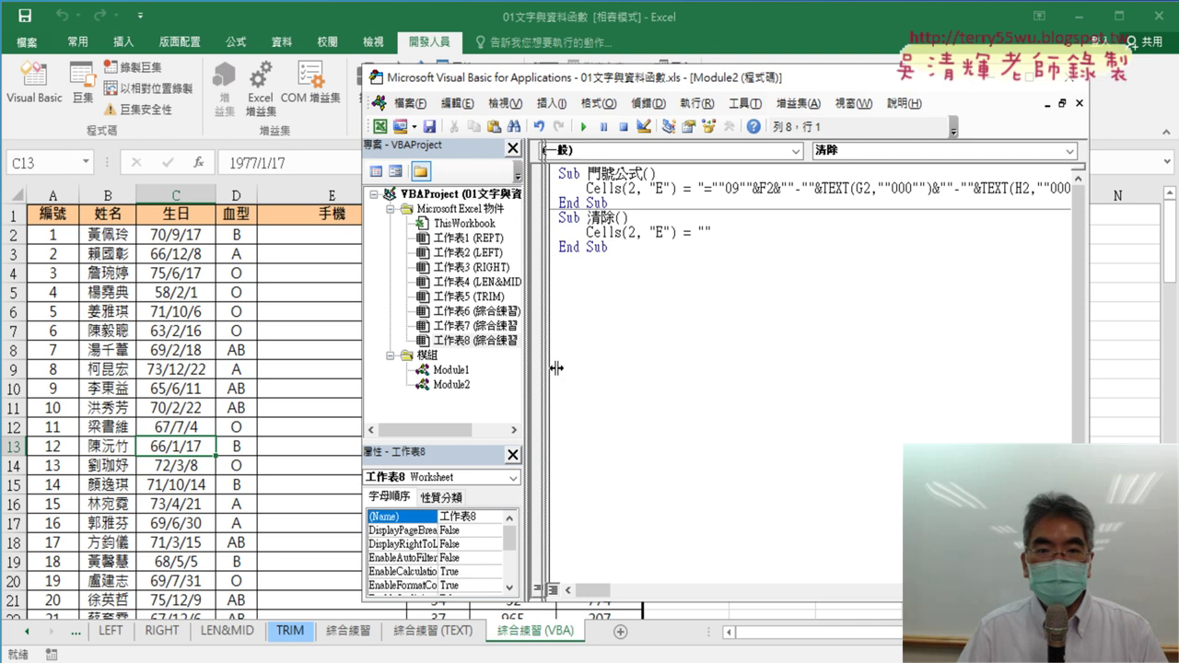
drag(542, 367, 558, 368)
drag(610, 79, 454, 63)
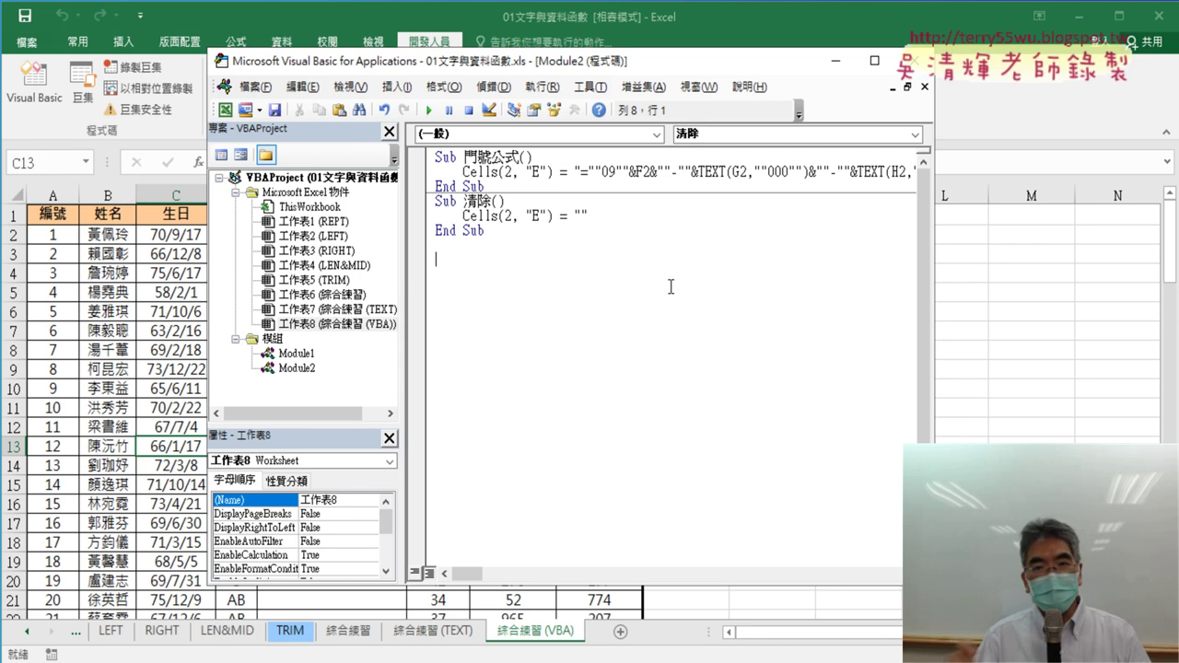
Step: Close the Module2 and Module1 code windows, the Properties and Project panes, and the editor
click(927, 87)
click(927, 88)
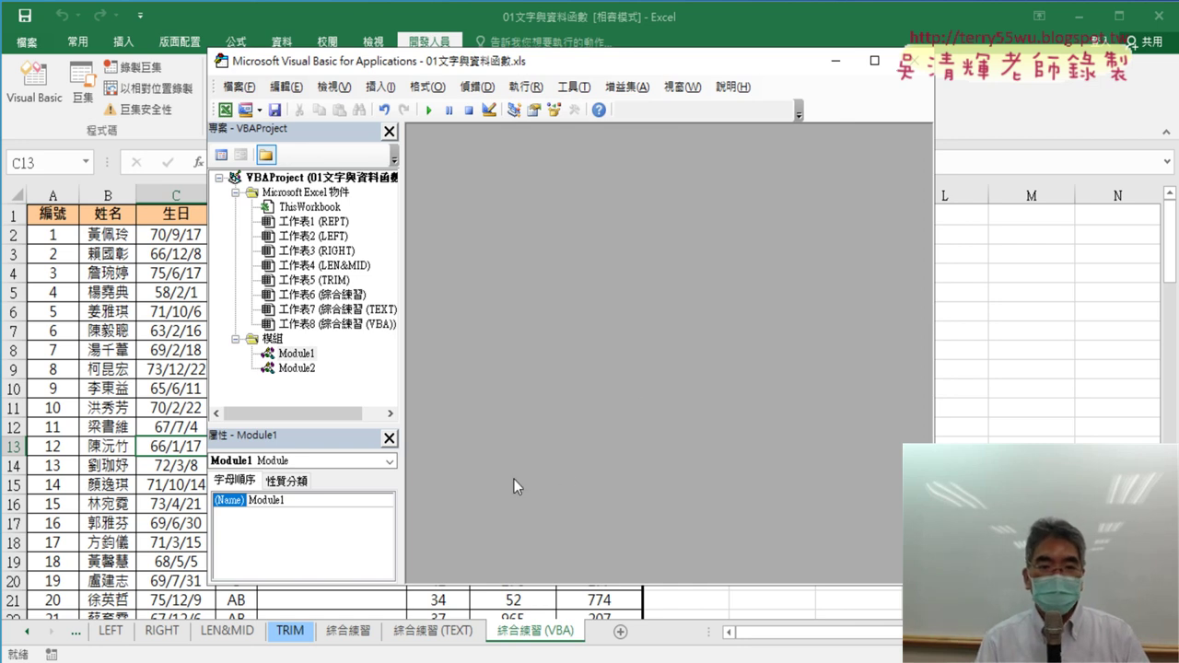
click(390, 439)
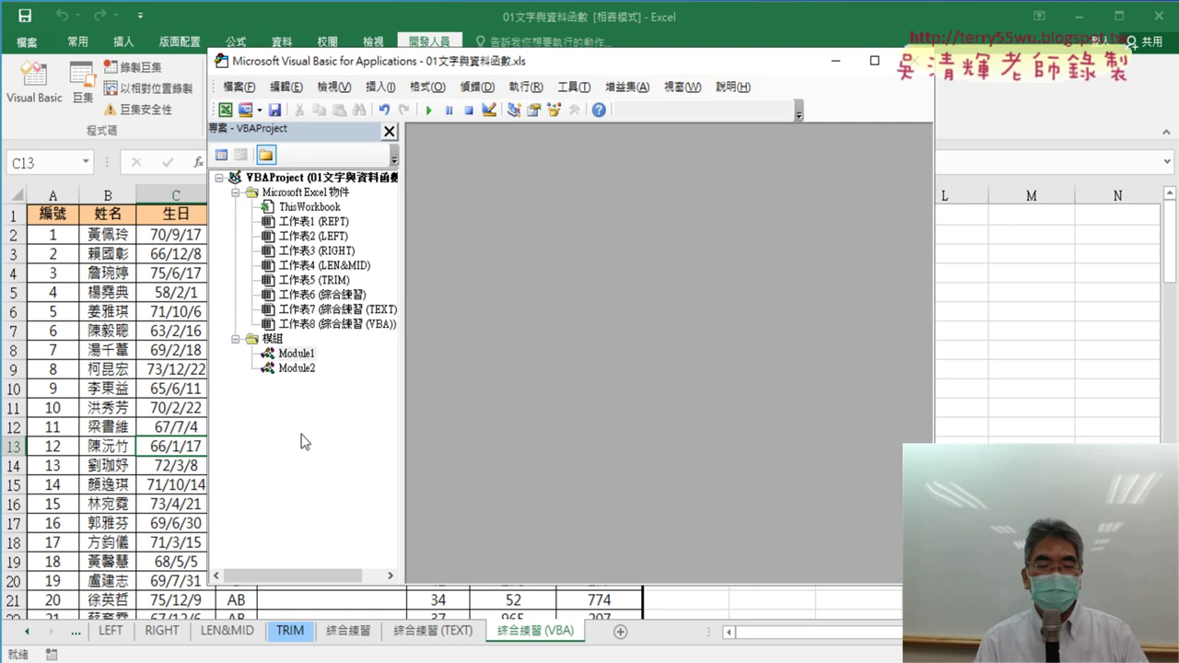
click(388, 132)
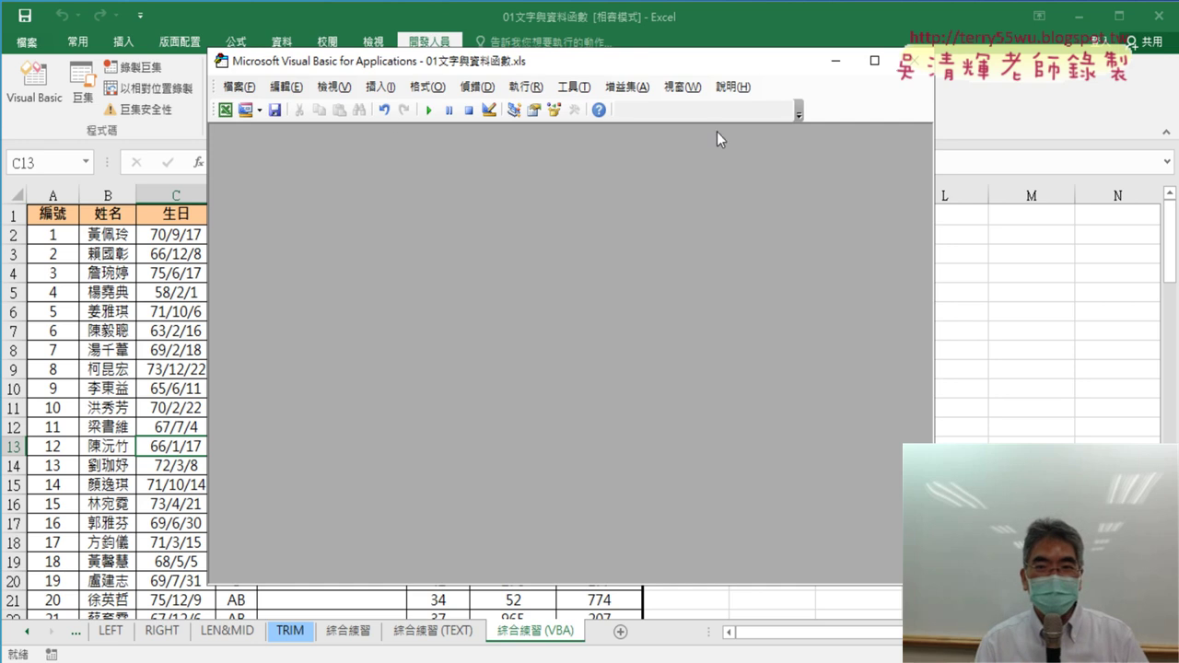
click(912, 73)
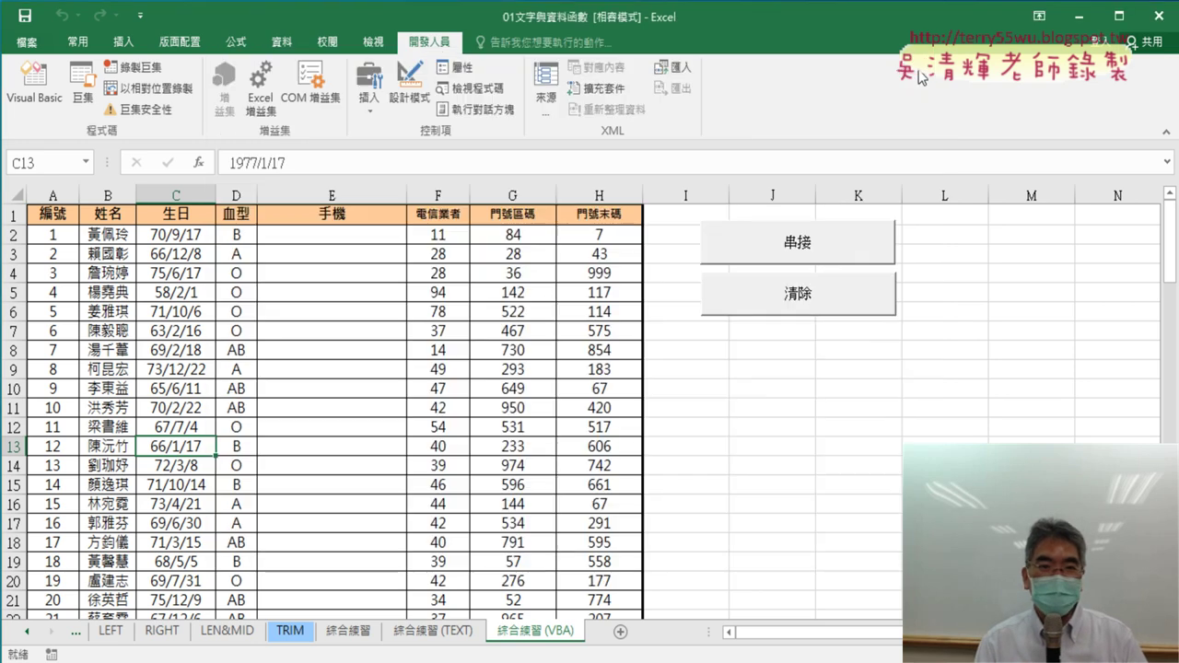
Step: Reopen Visual Basic, restore Project Explorer and Properties Window, and open Module2's code
click(51, 104)
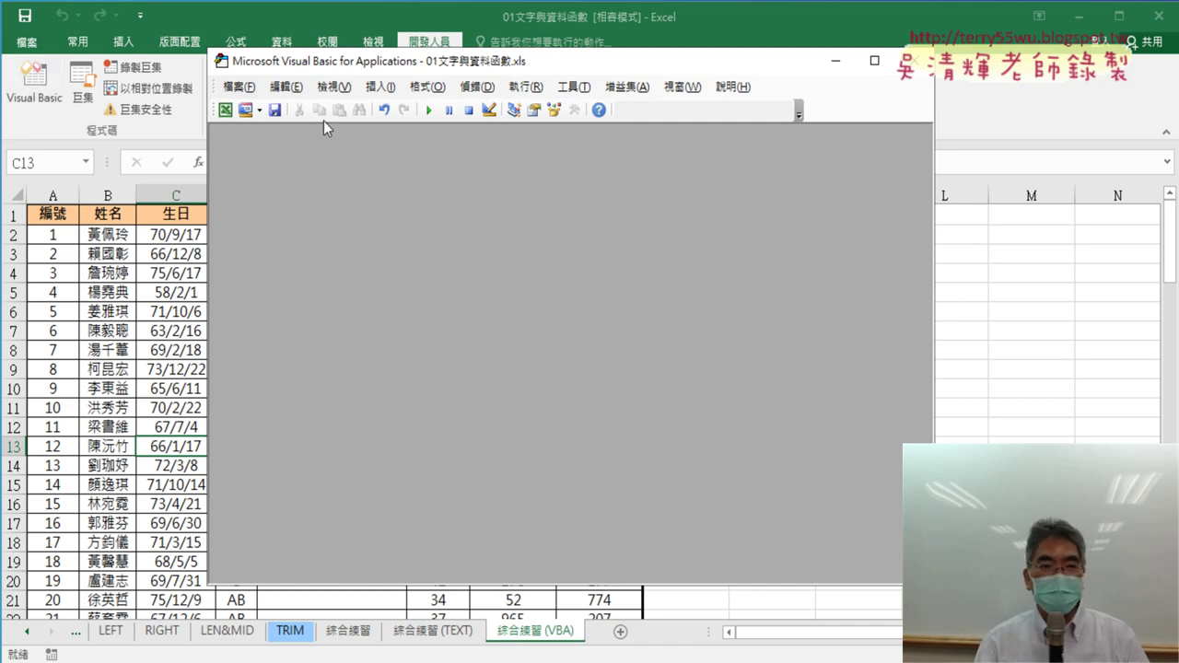
click(340, 88)
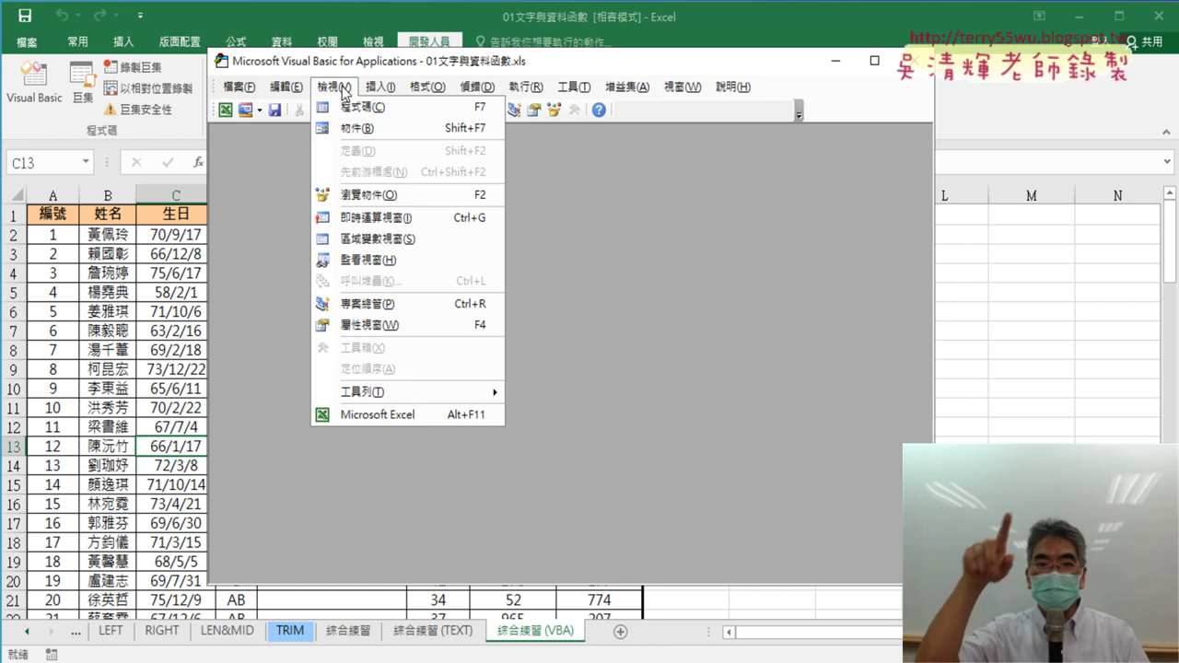
click(368, 304)
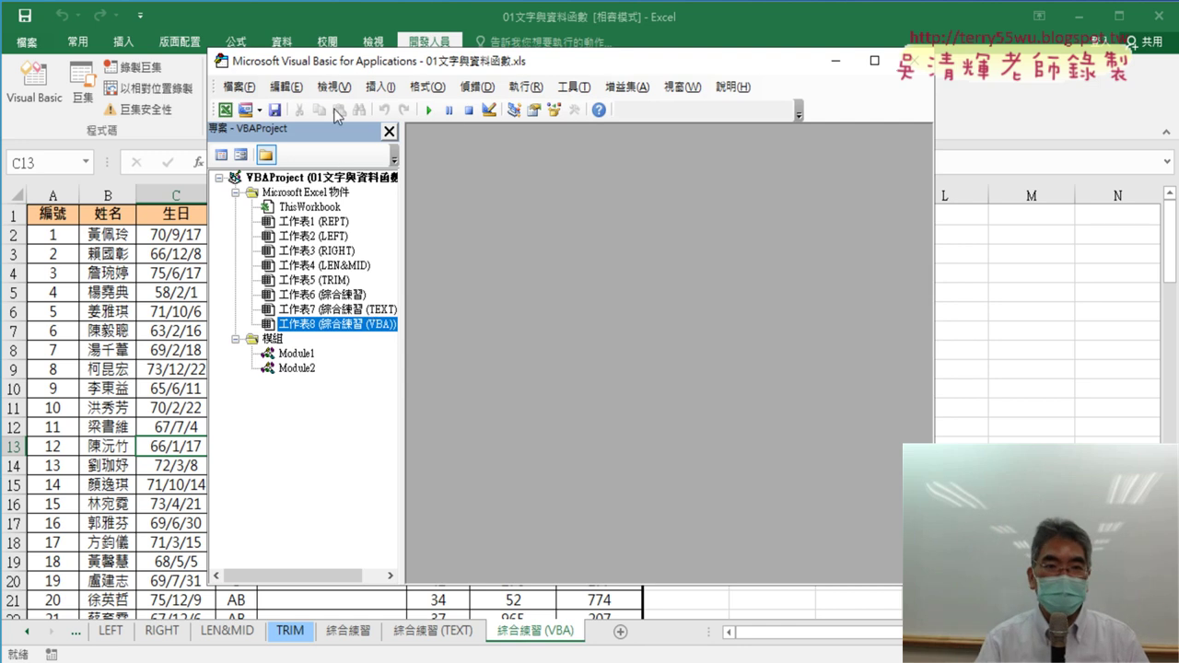
click(332, 87)
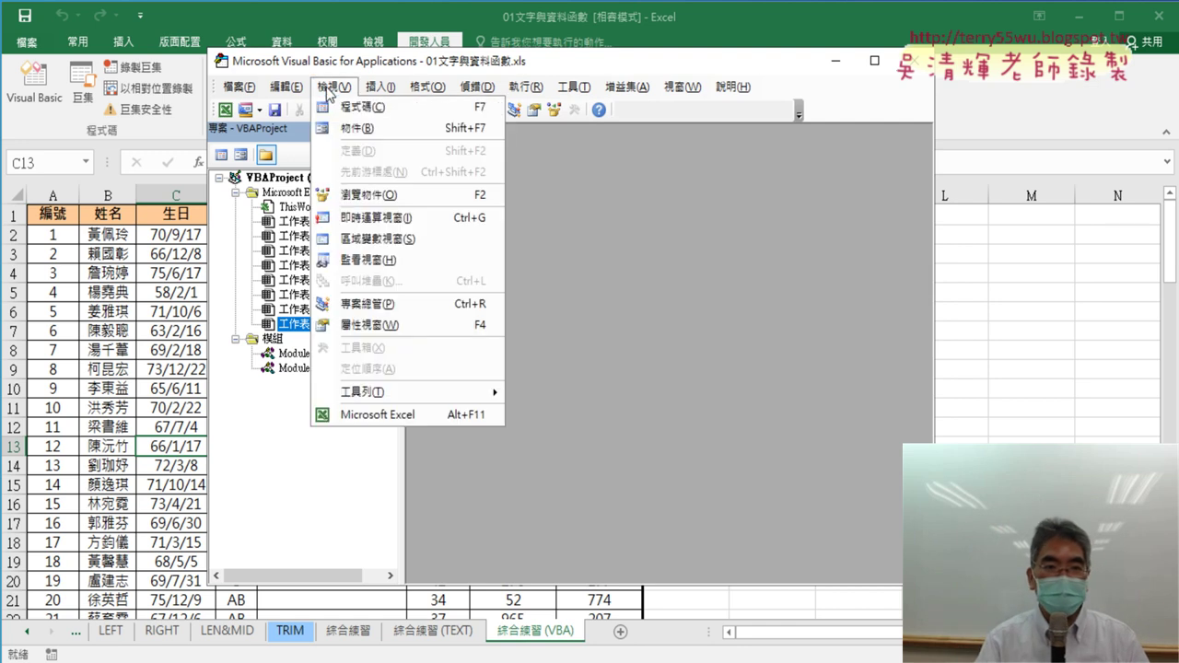
click(373, 325)
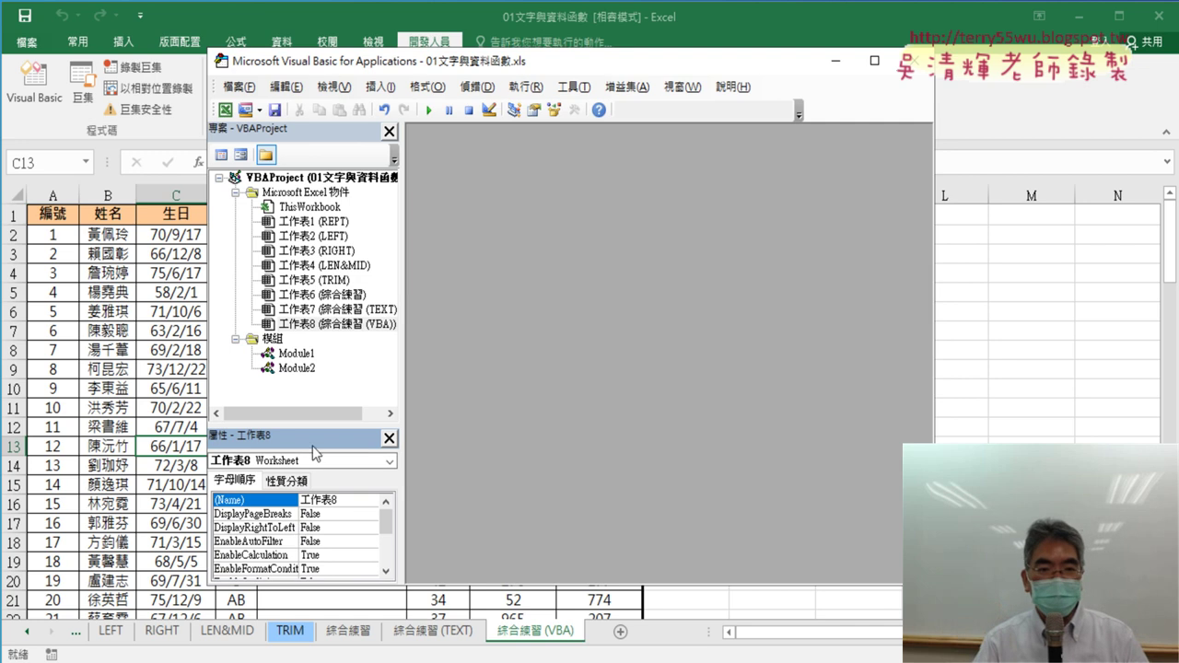
double_click(301, 369)
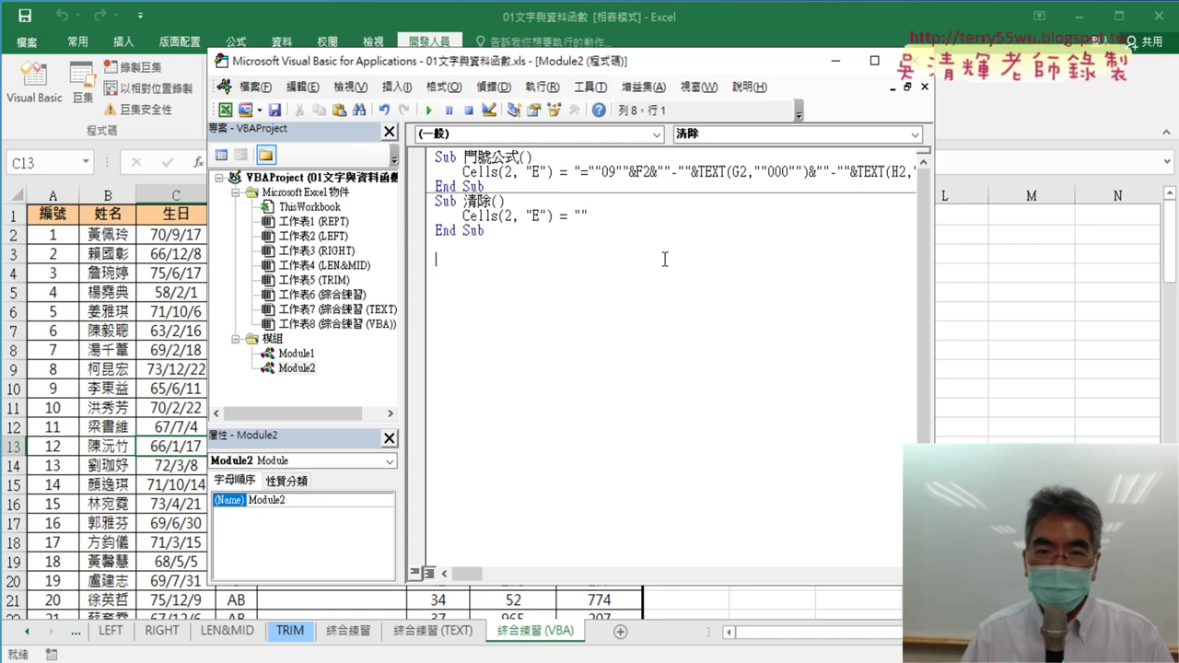
Step: Widen the code window and drag it right so the 手機 column E shows
drag(933, 324, 1075, 327)
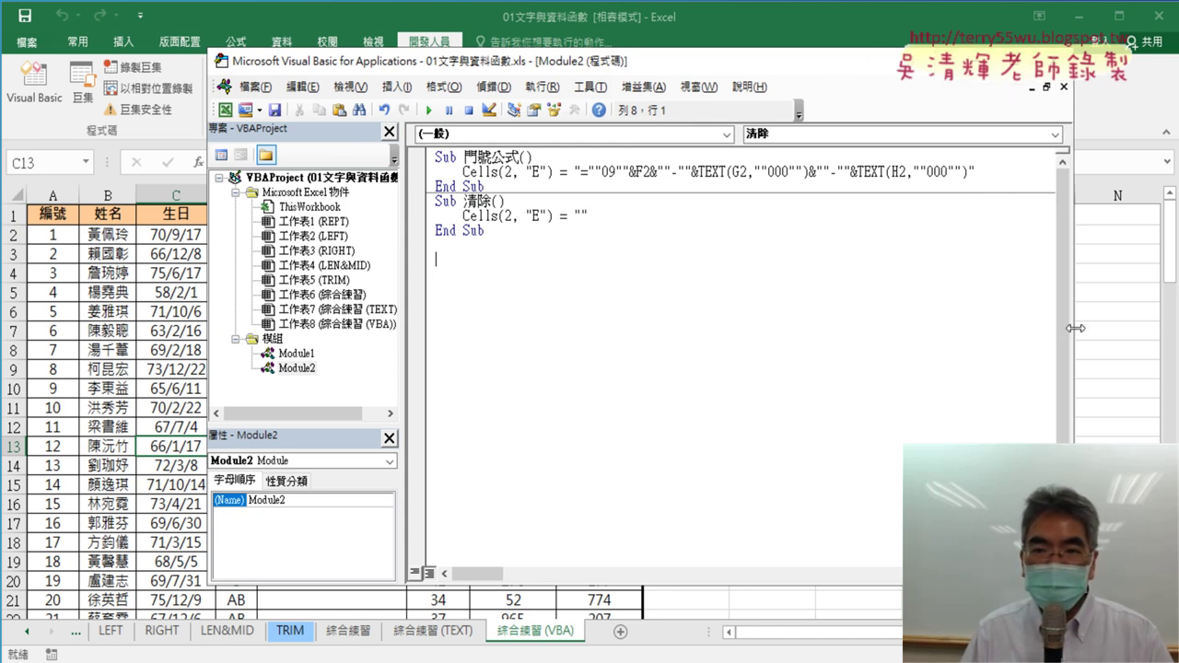
drag(603, 71, 819, 82)
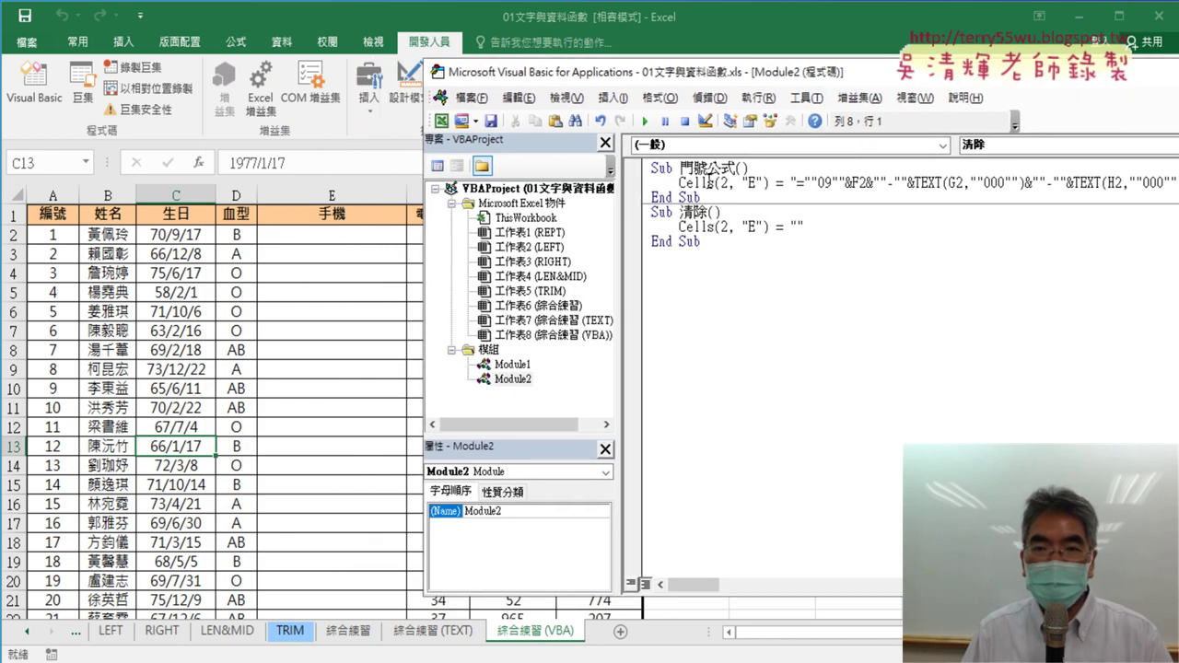
Step: Run the 門號公式 macro to fill E2, check it on the sheet, then return to the code
click(710, 177)
click(645, 120)
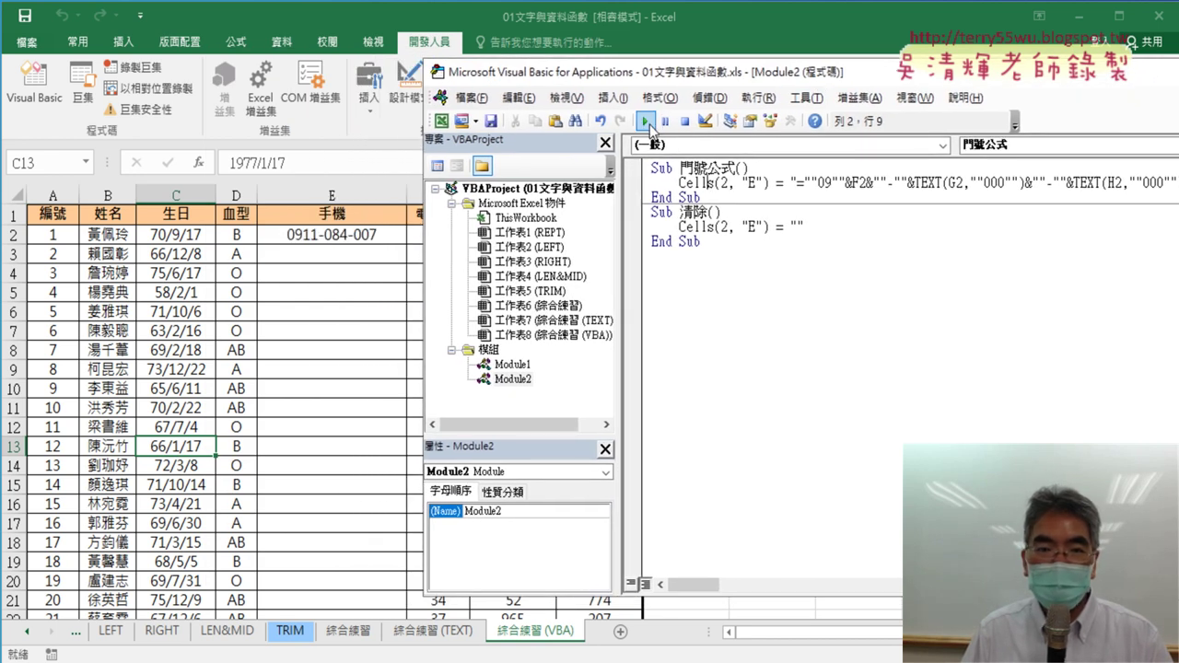
click(321, 234)
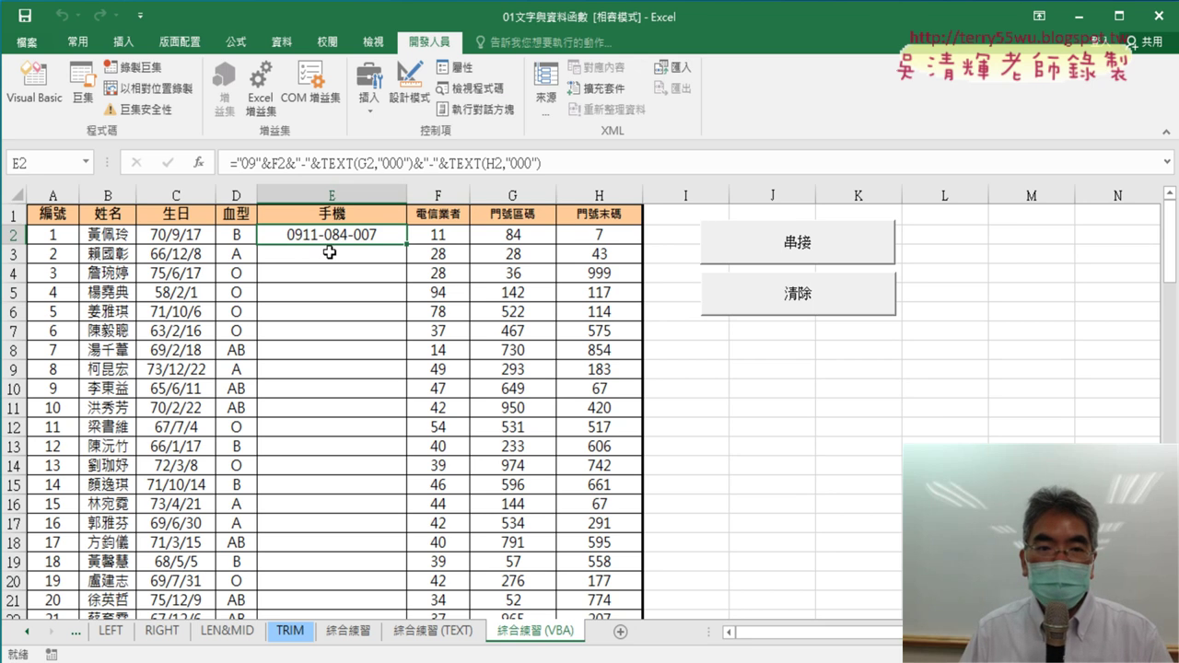
click(34, 85)
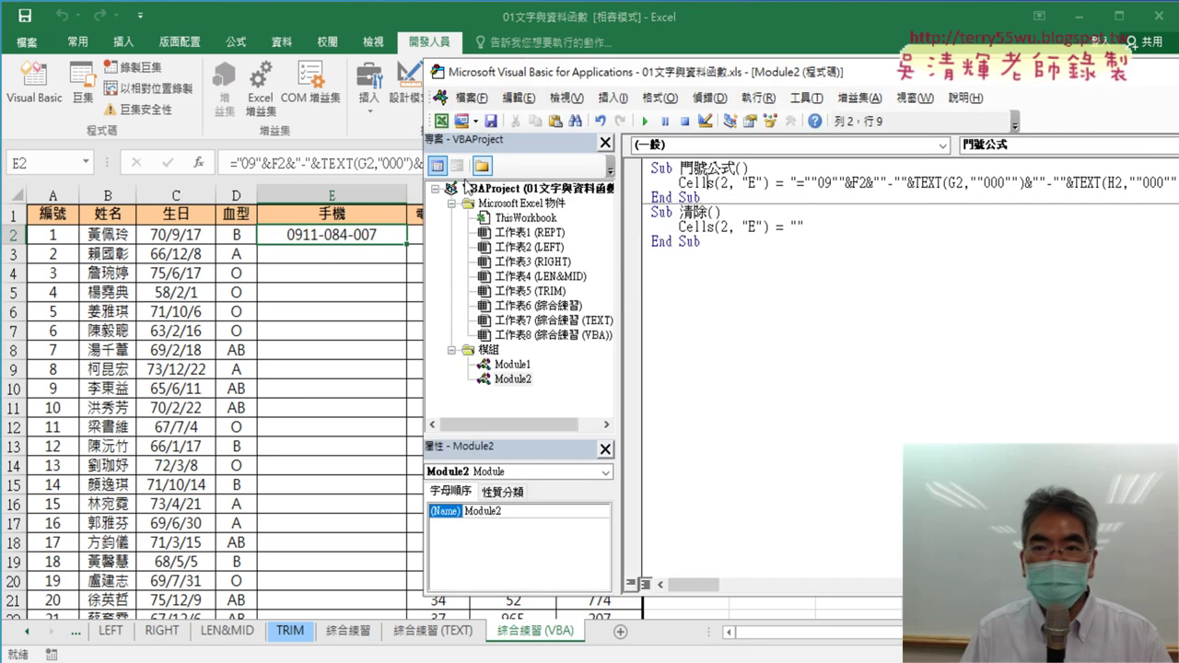
double_click(780, 183)
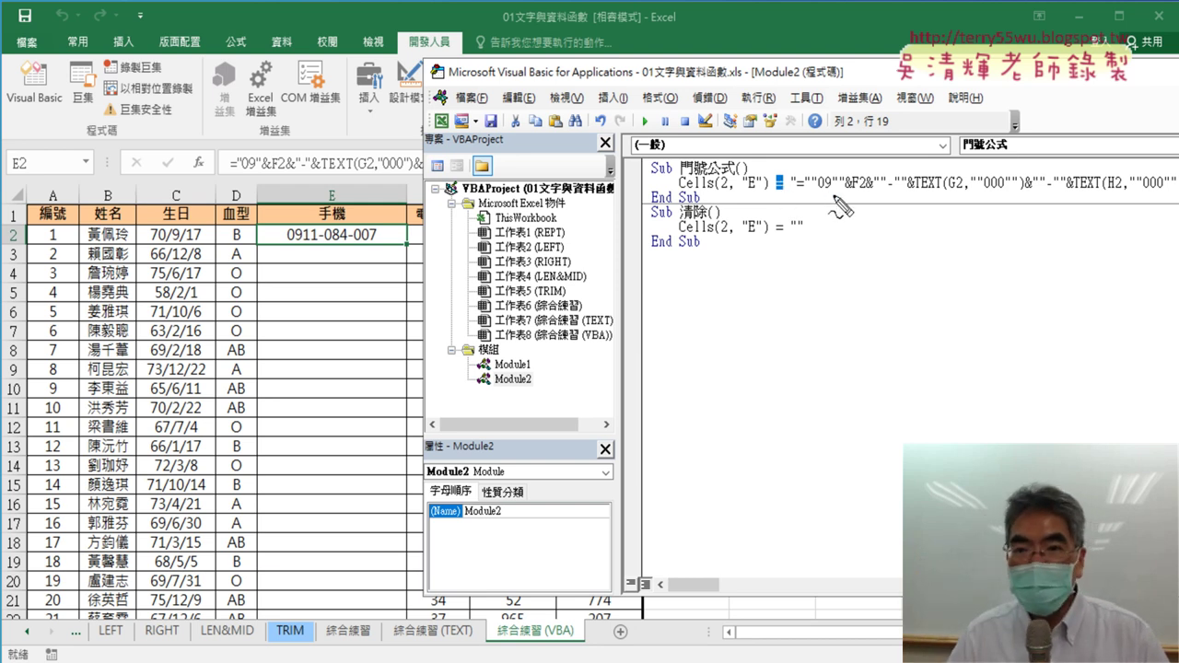
drag(815, 203, 871, 166)
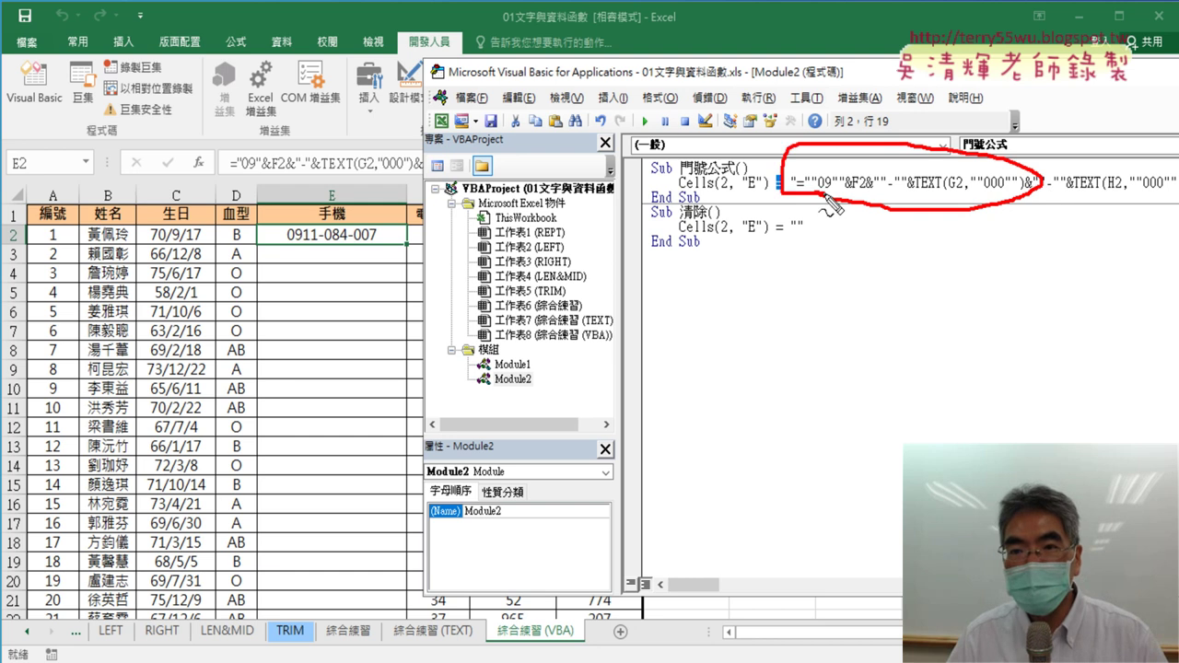
mouse_move(912, 140)
mouse_down()
mouse_move(753, 182)
mouse_move(742, 175)
mouse_up()
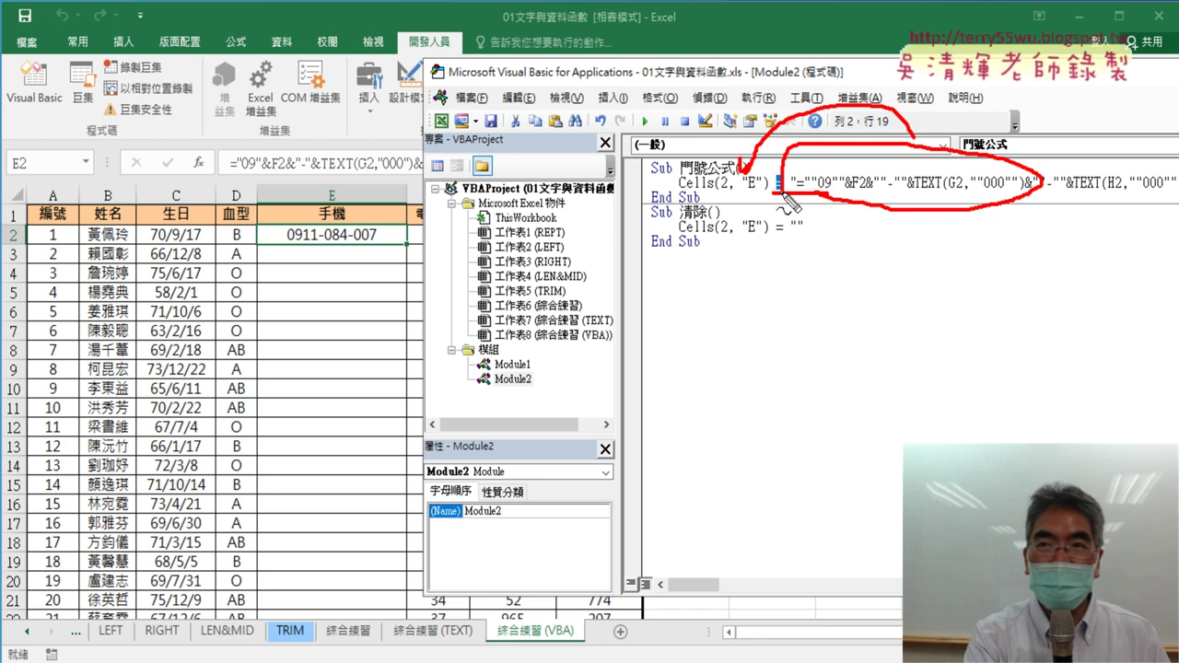
key(Escape)
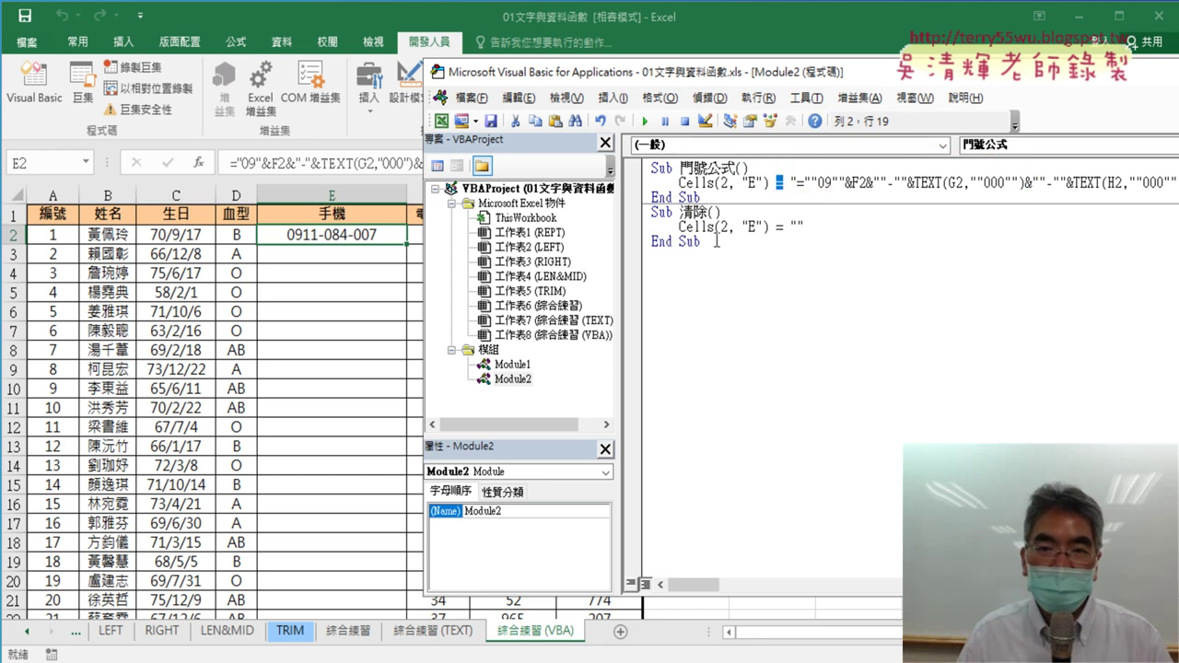
click(799, 230)
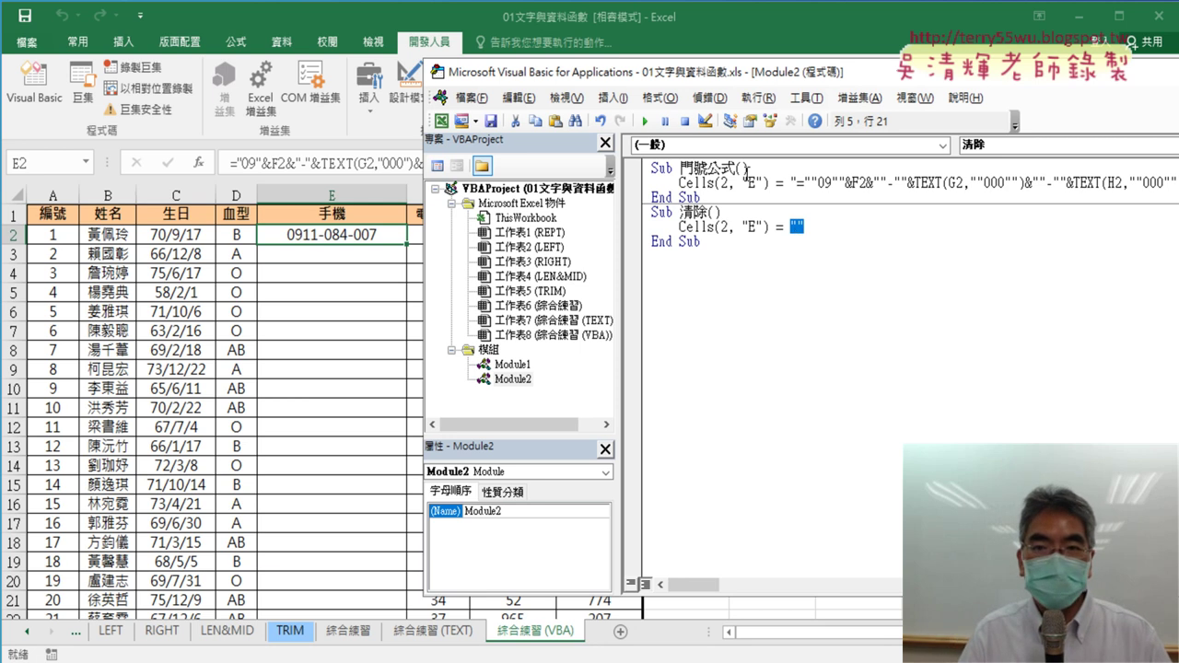
Step: Run the 清除 macro to empty E2, then shift the editor left to show full lines
click(646, 121)
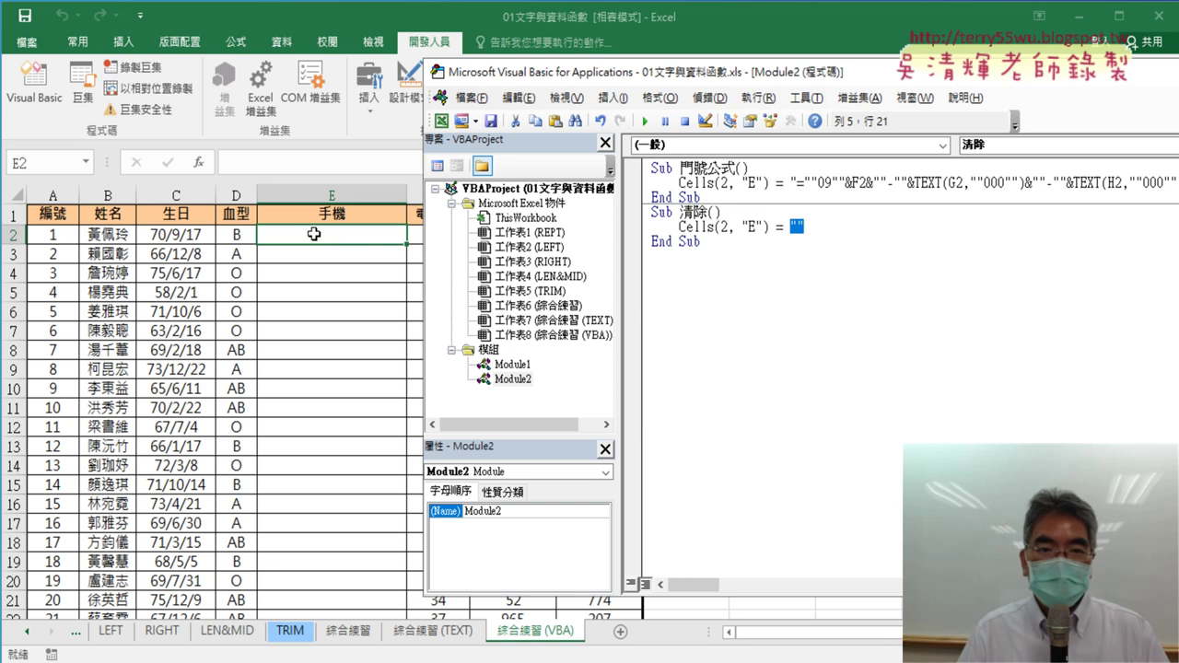
click(741, 183)
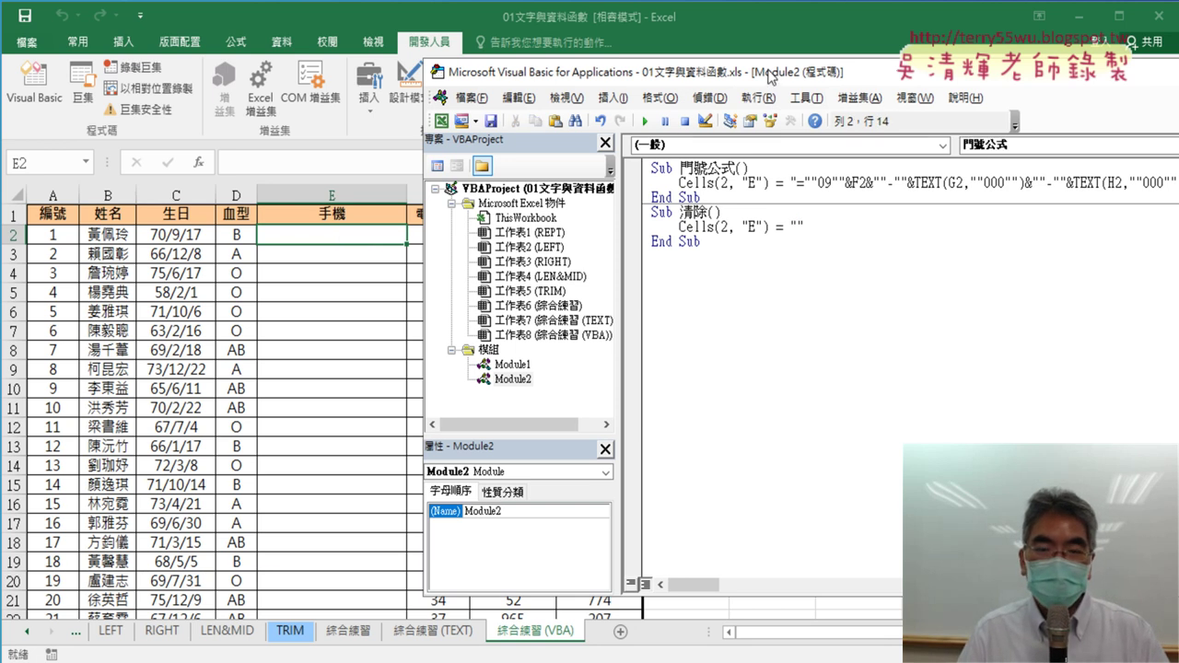
drag(770, 76, 661, 74)
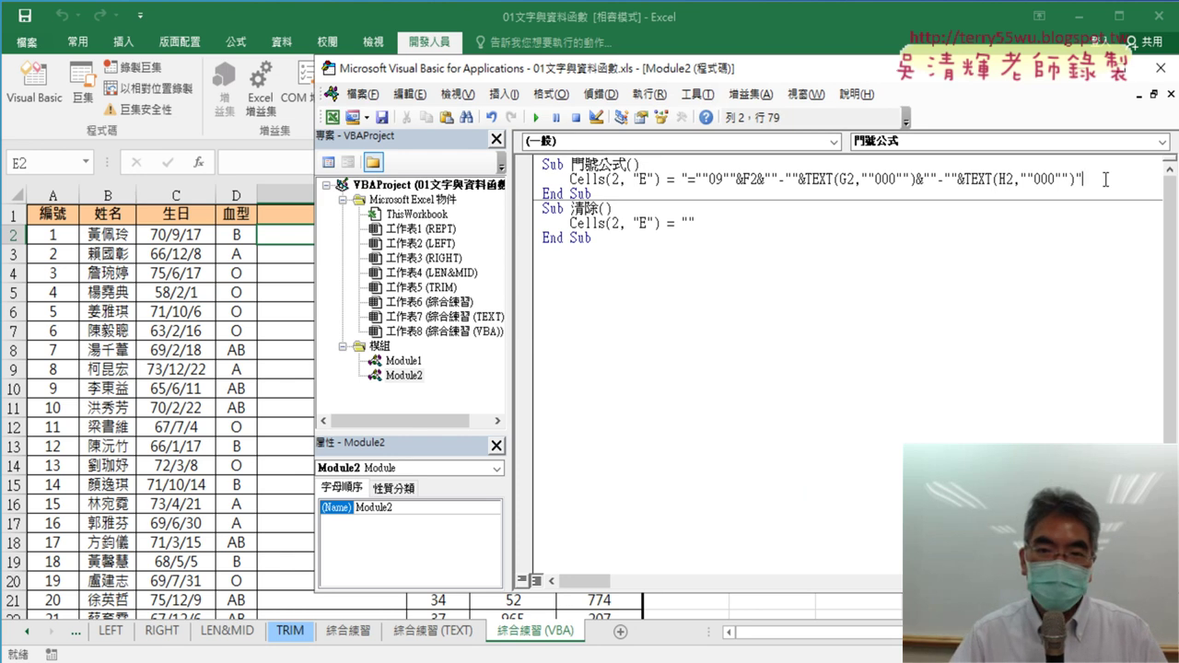
Step: Duplicate the Cells(2, "E") formula line onto a new line below it
key(Return)
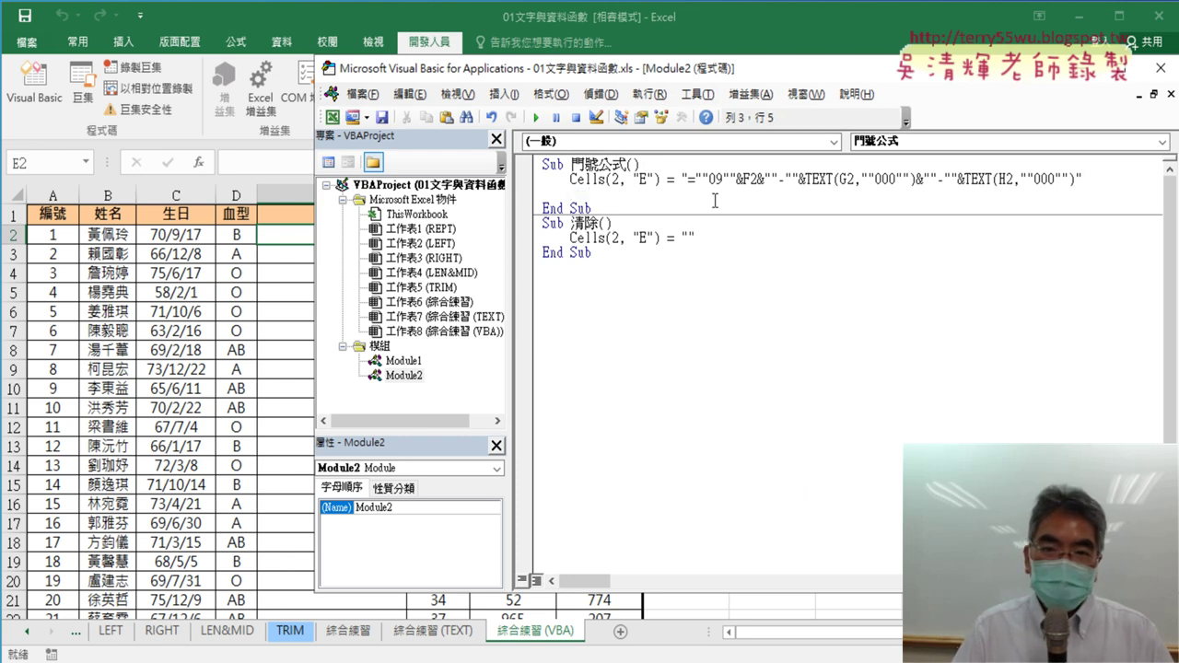
drag(571, 179, 1101, 181)
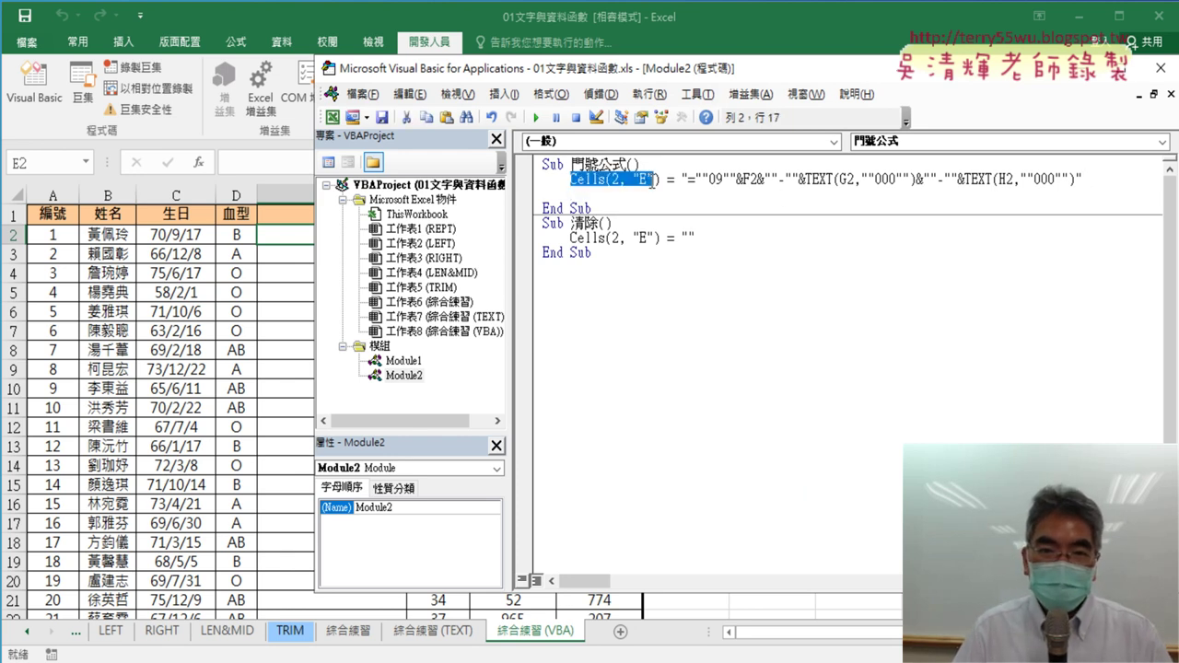
right_click(1031, 179)
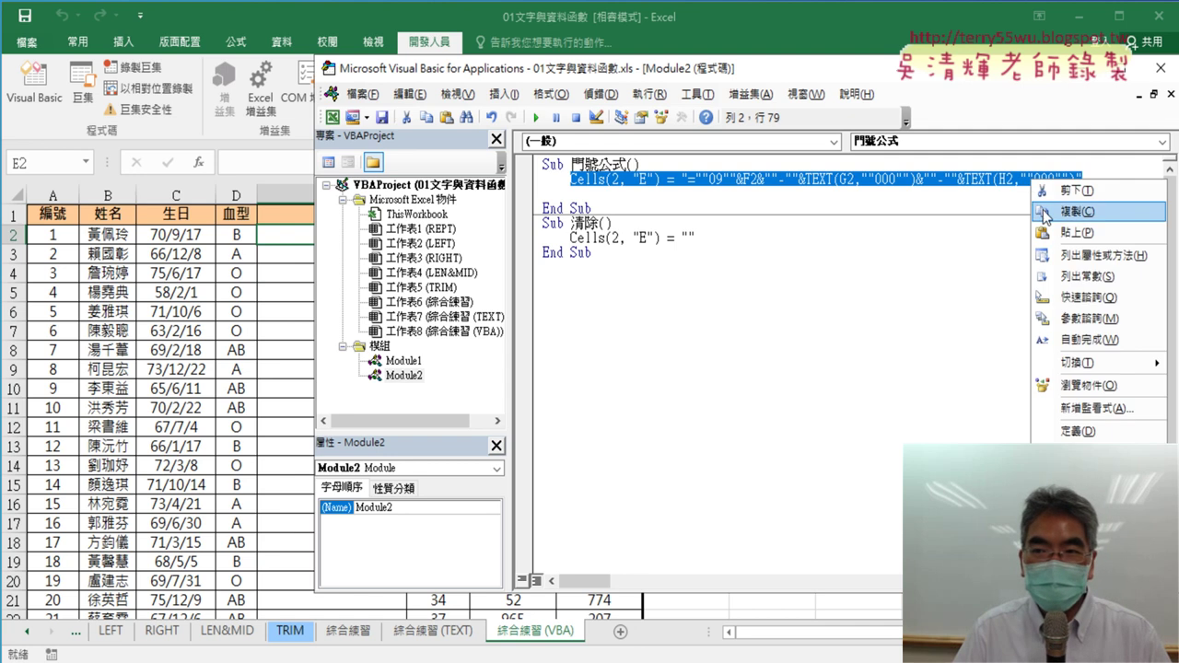
click(1048, 217)
click(572, 189)
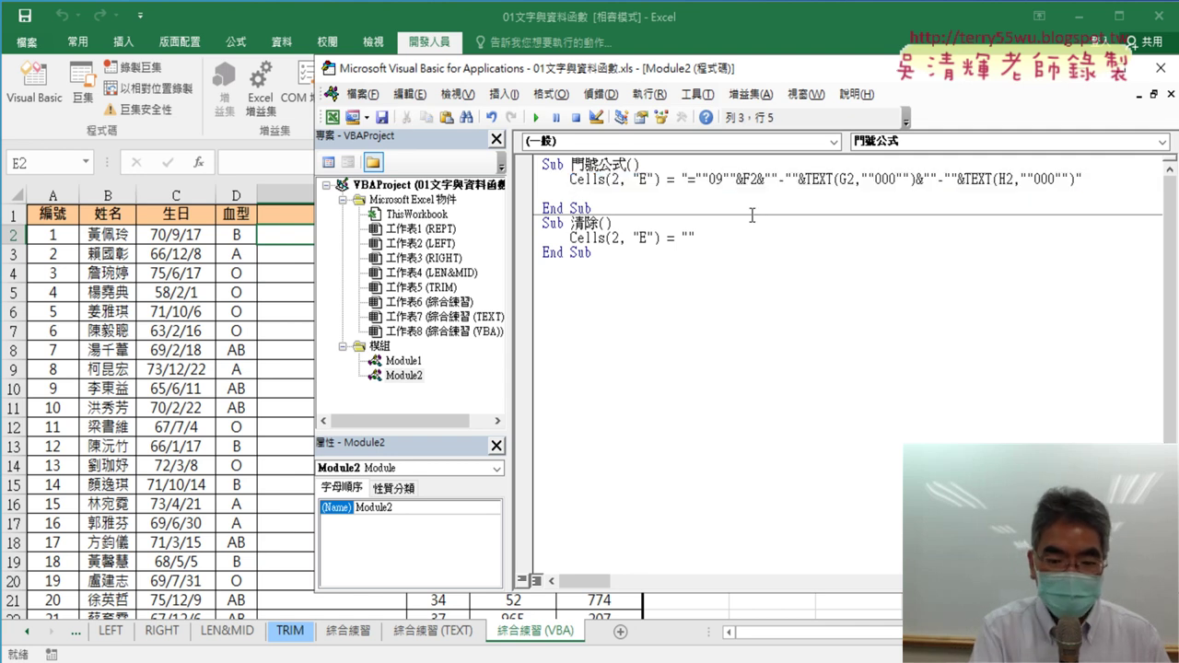
key(ctrl+v)
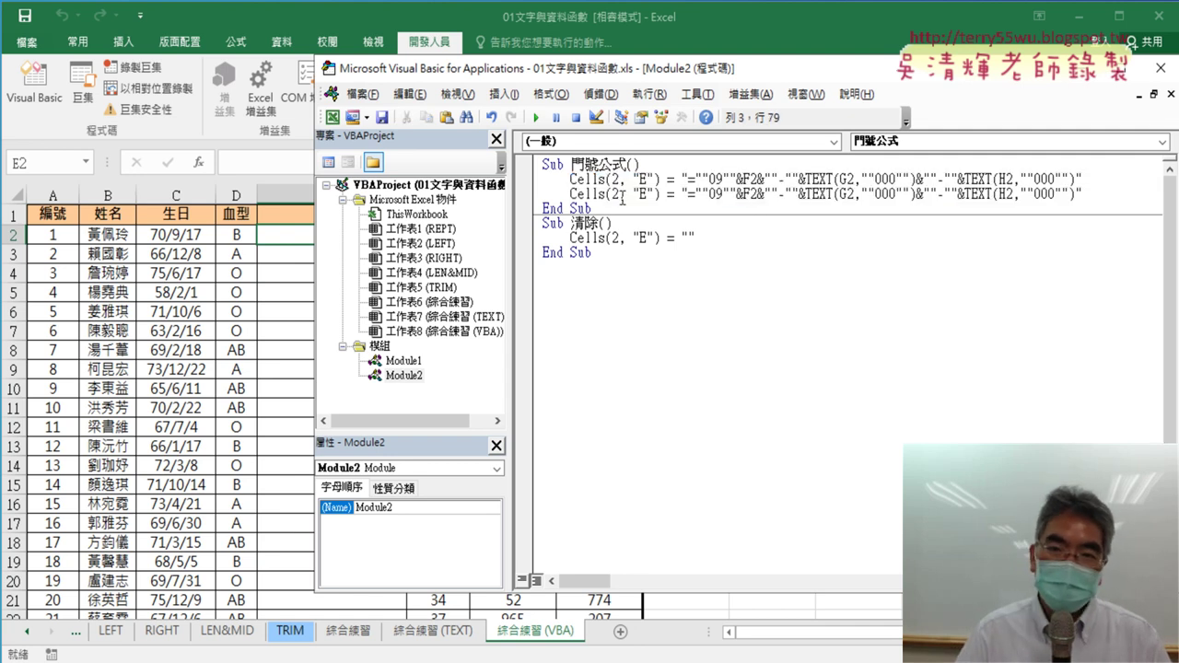
Step: Change the copy to Cells(3, "E") using F3, G3 and H3
double_click(616, 193)
text(3)
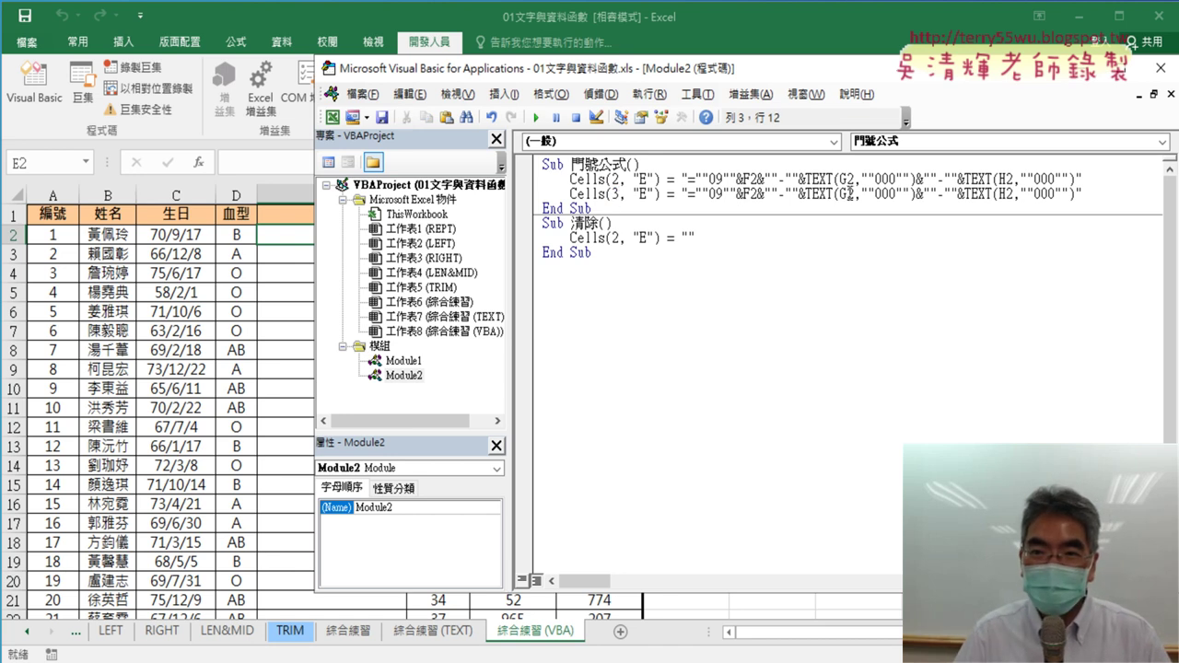
drag(748, 194, 758, 193)
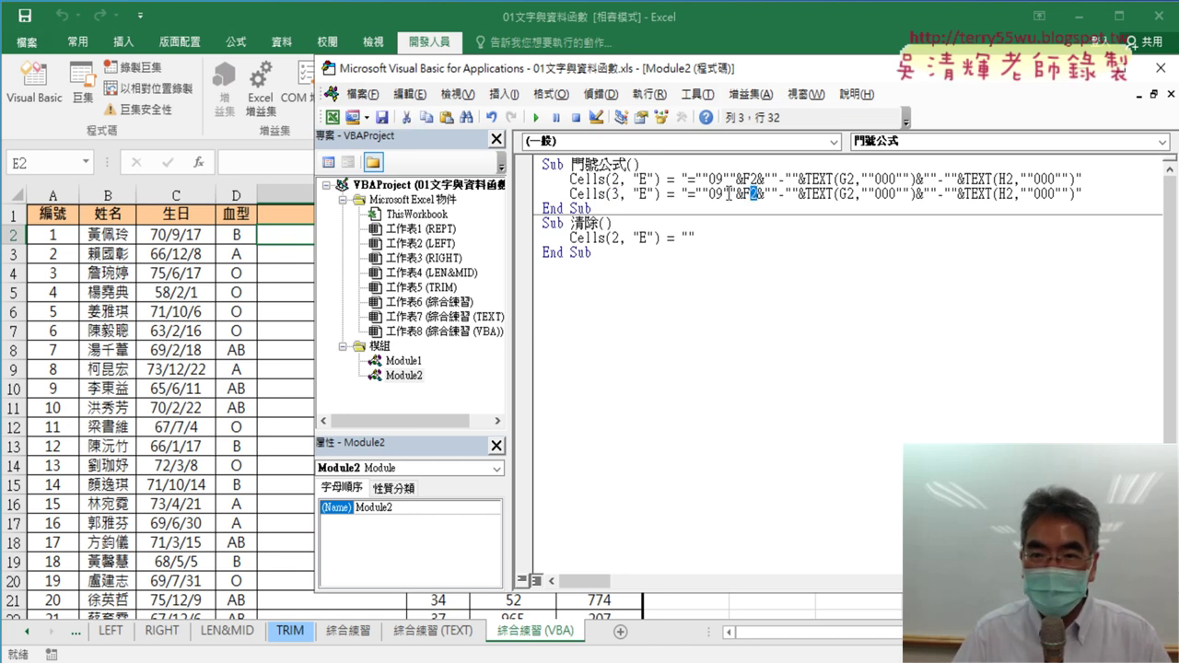
text(3)
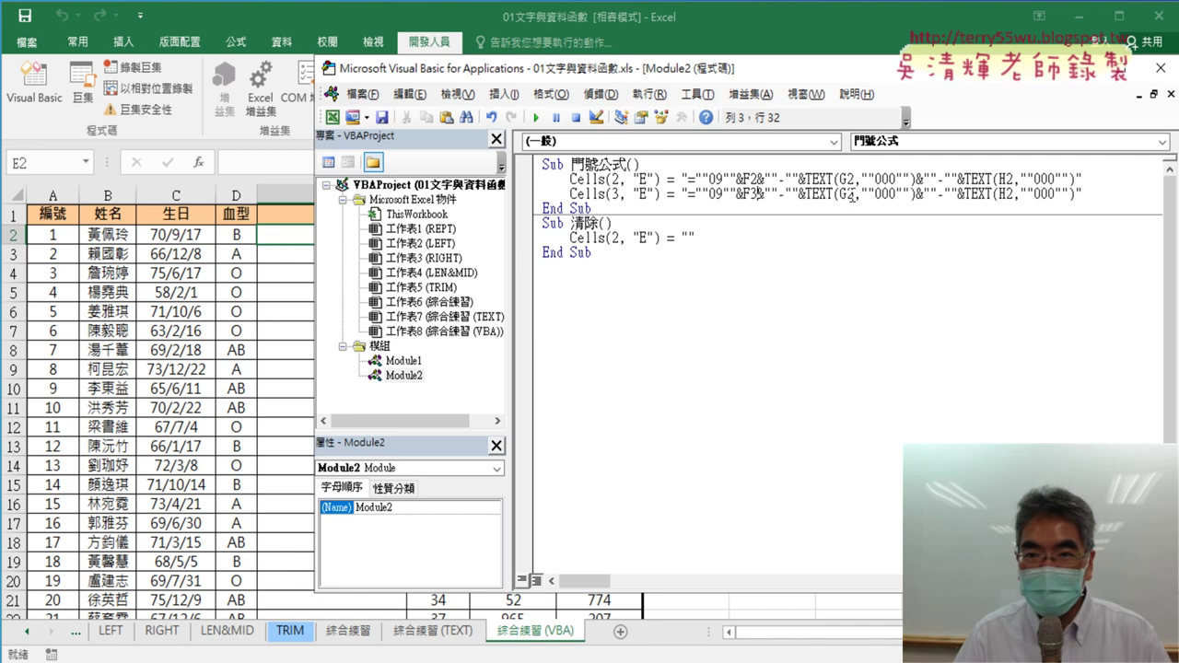
drag(853, 194, 847, 195)
text(3)
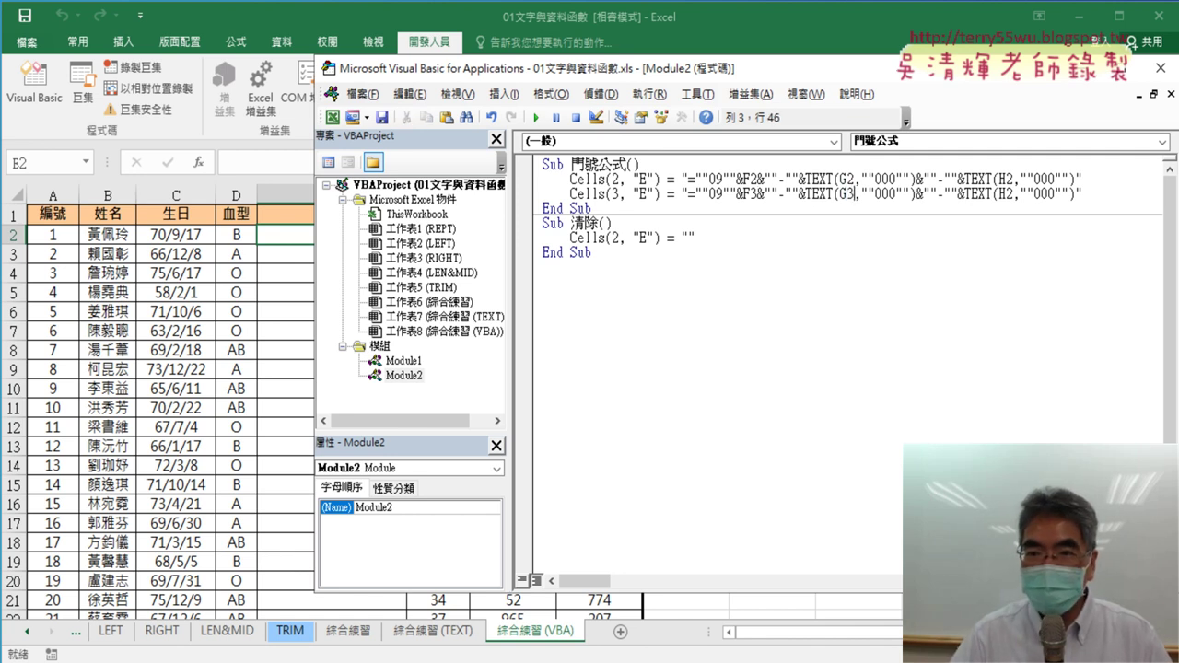
drag(1015, 194, 1007, 194)
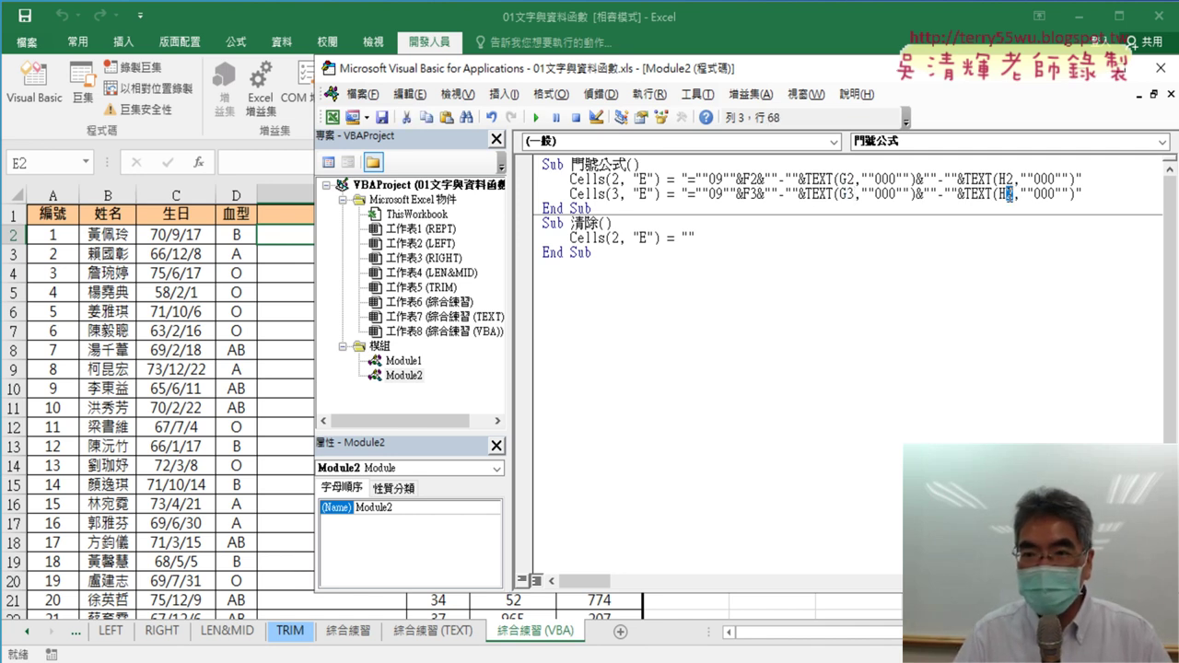
text(3)
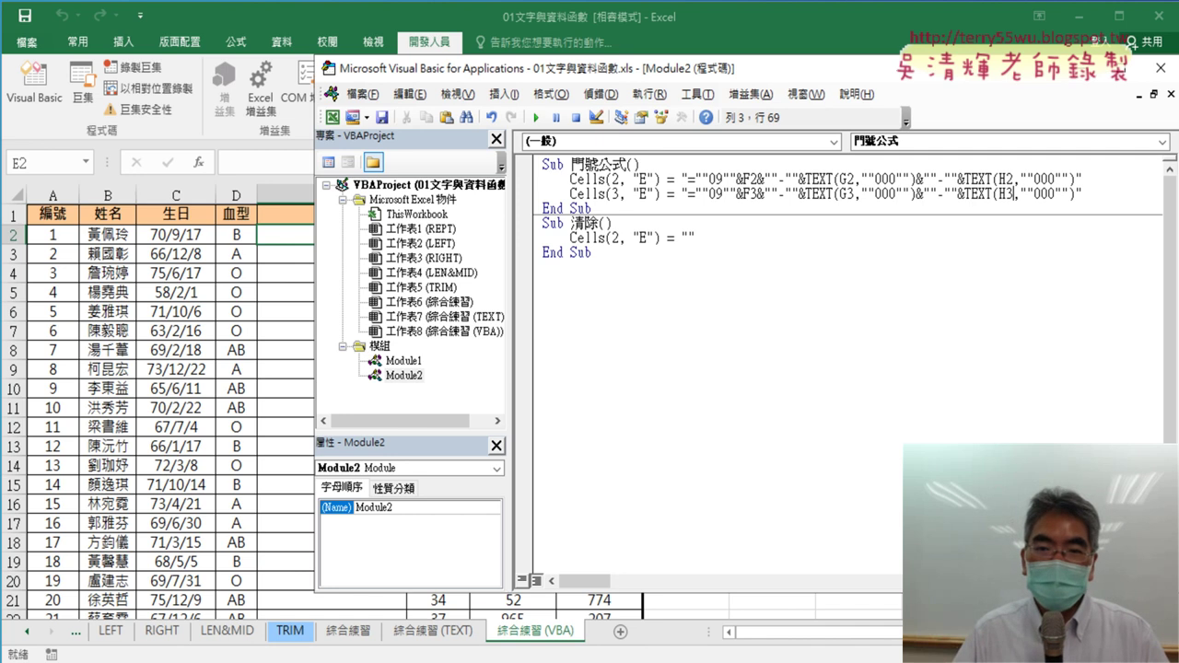
drag(737, 70, 845, 97)
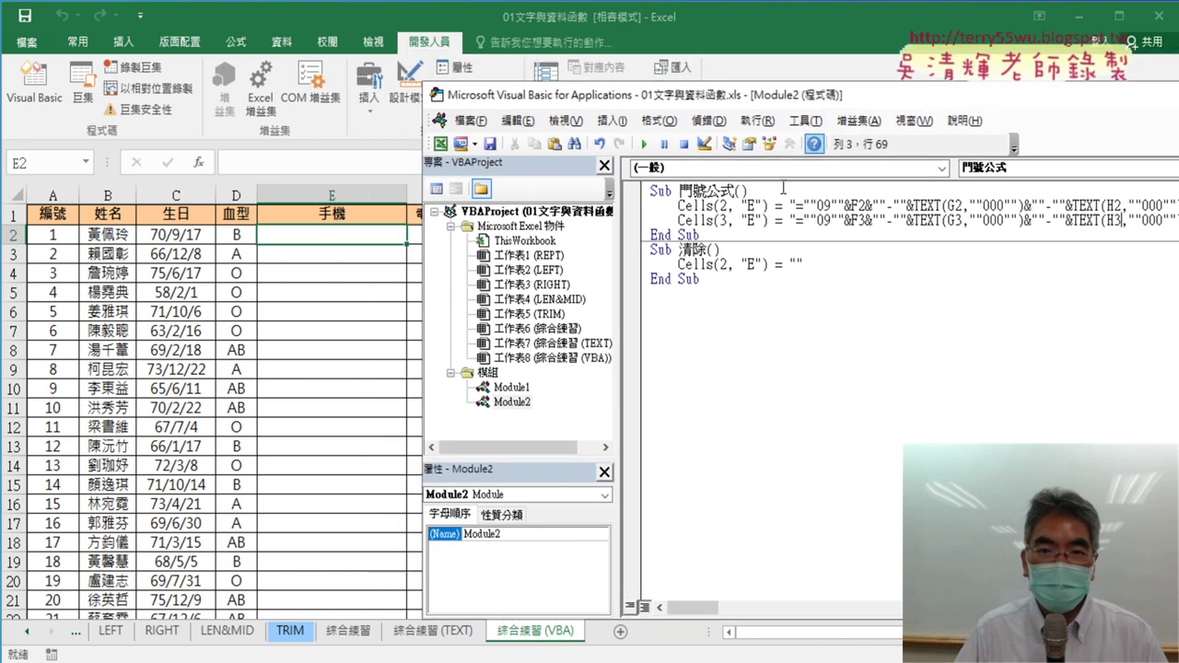
Step: Run the updated 門號公式 to fill E2 and E3, then jump to row 101 and back
click(727, 221)
click(644, 145)
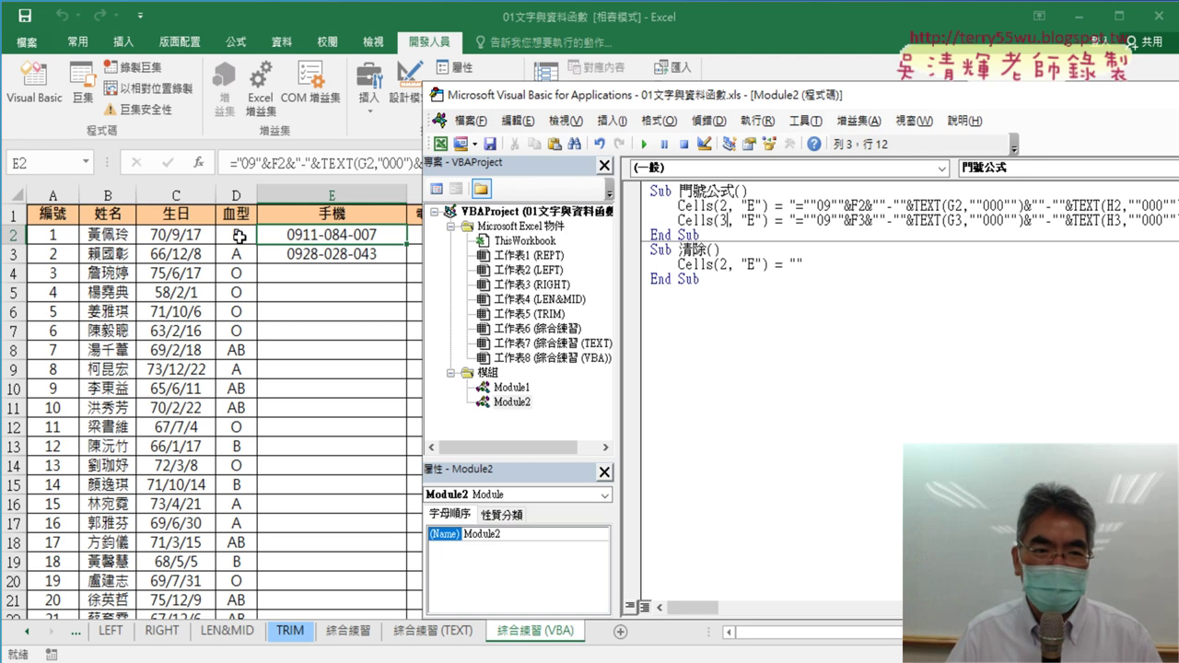
click(239, 237)
key(ctrl+Down)
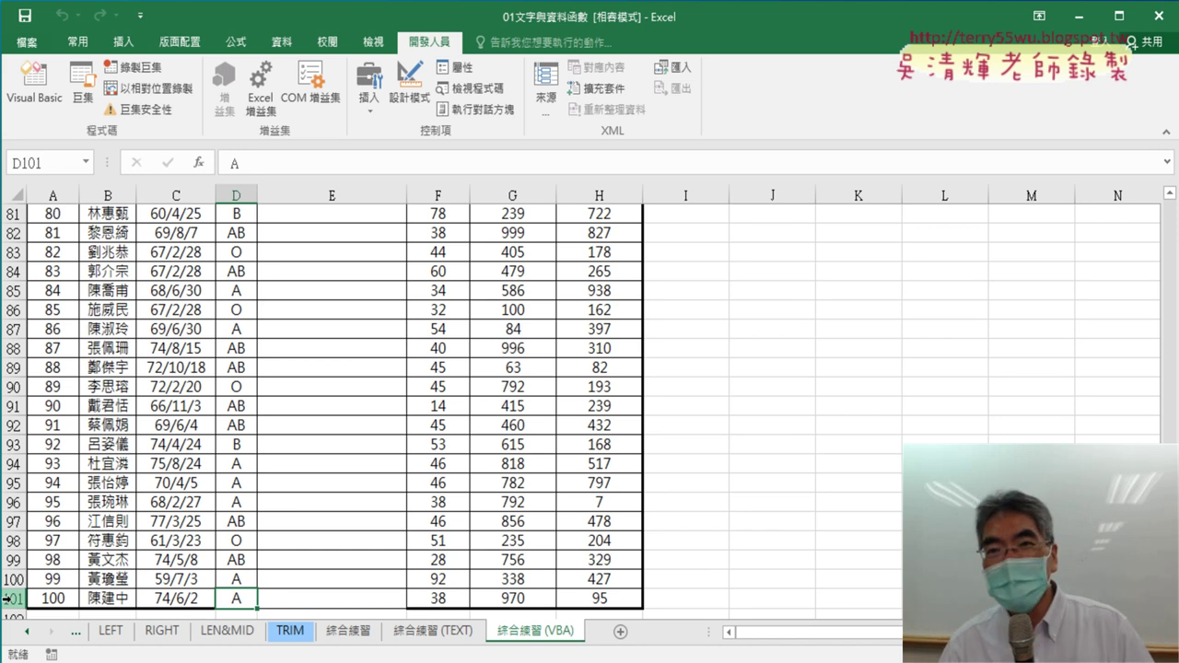
key(ctrl+Up)
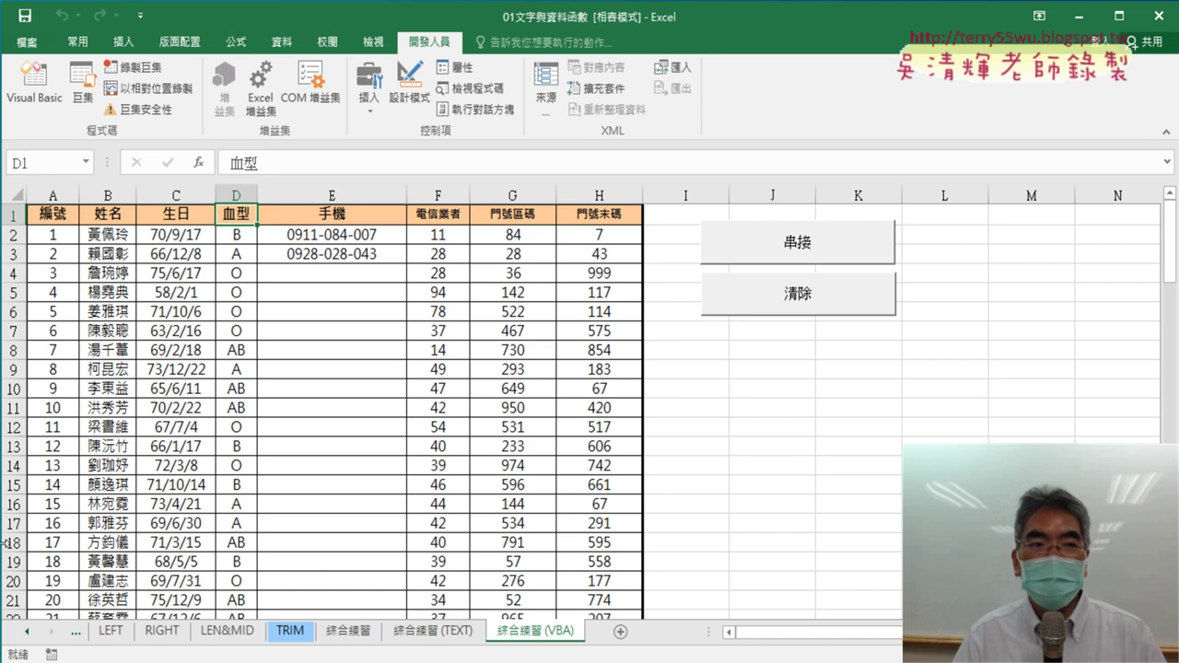
Step: Insert an indented 'for i=2 to 101' line right after Sub 門號公式()
click(34, 87)
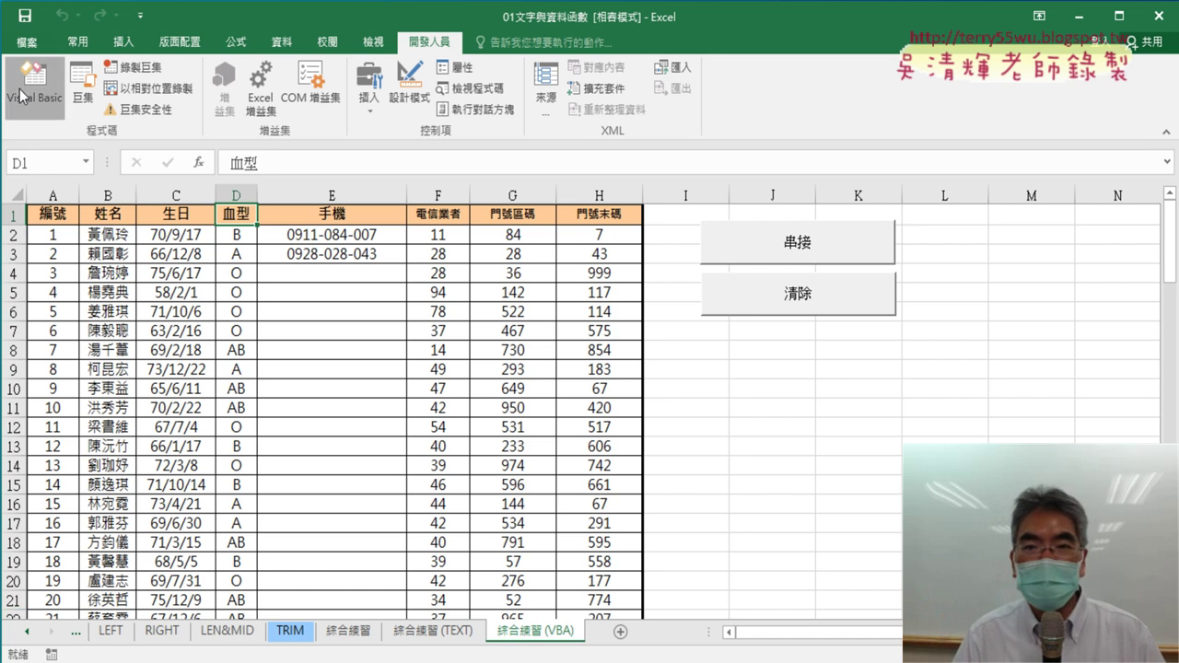
drag(773, 100, 689, 88)
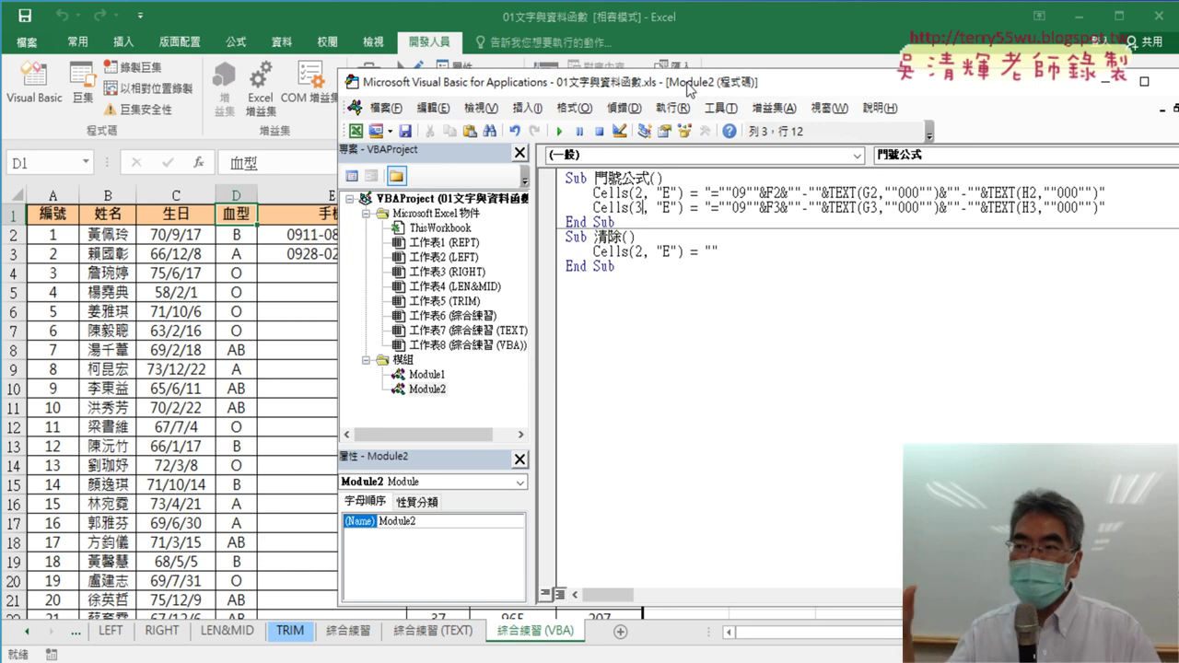
click(691, 179)
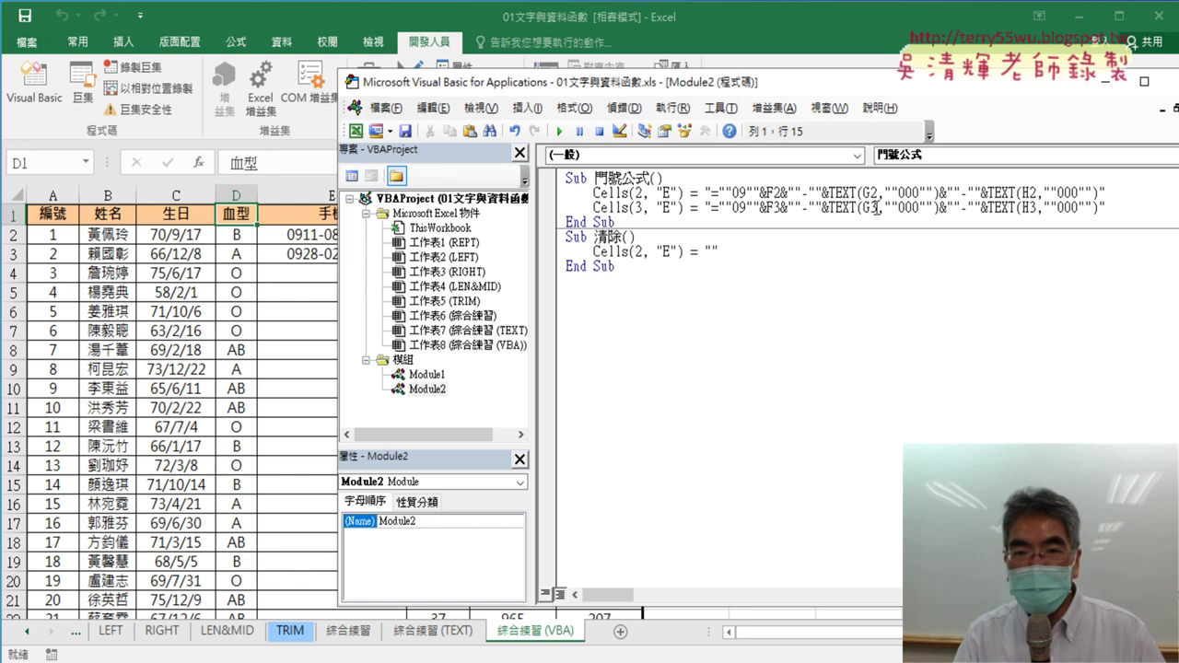
key(Return)
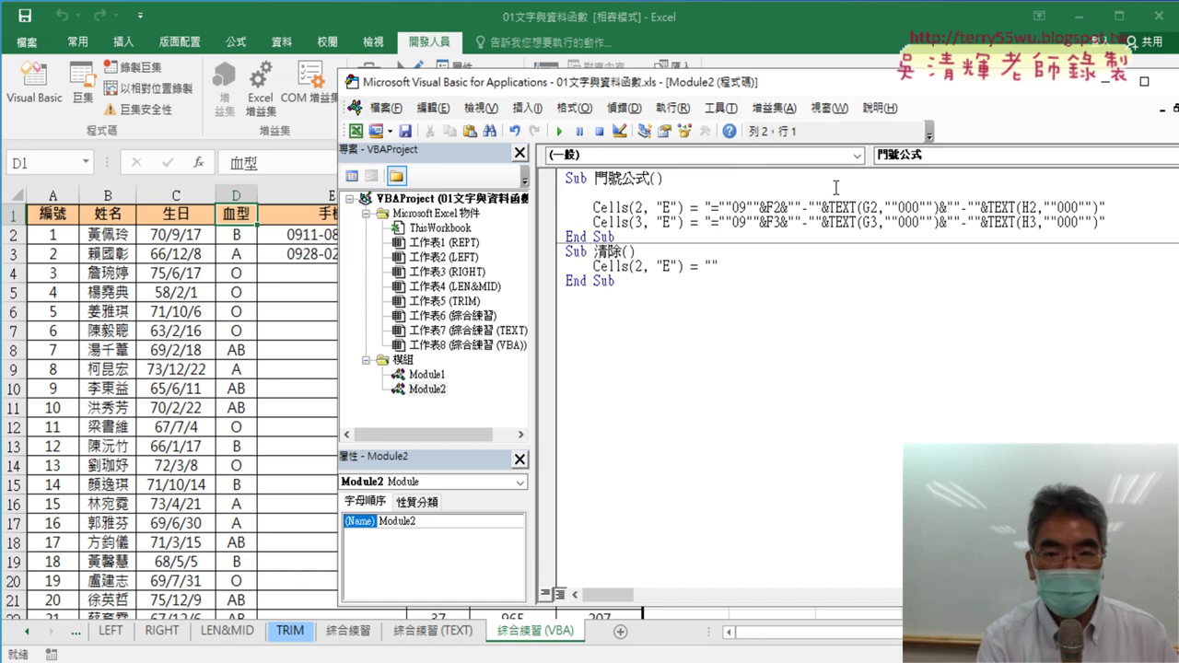
key(Tab)
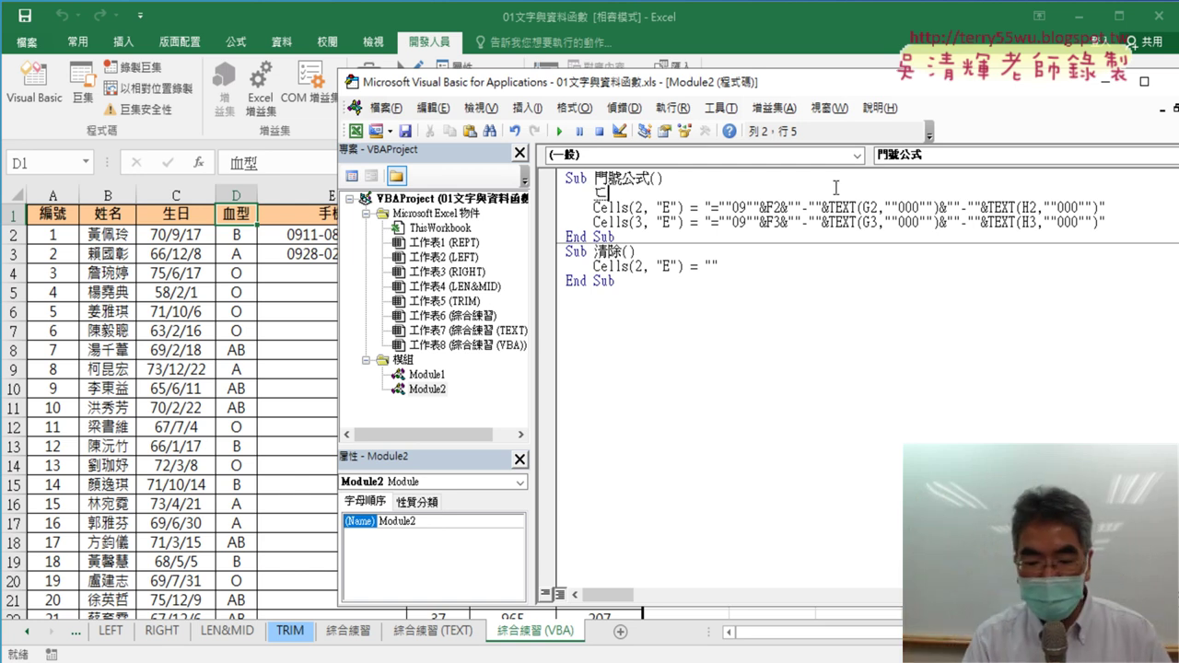
key(BackSpace)
text(for i=)
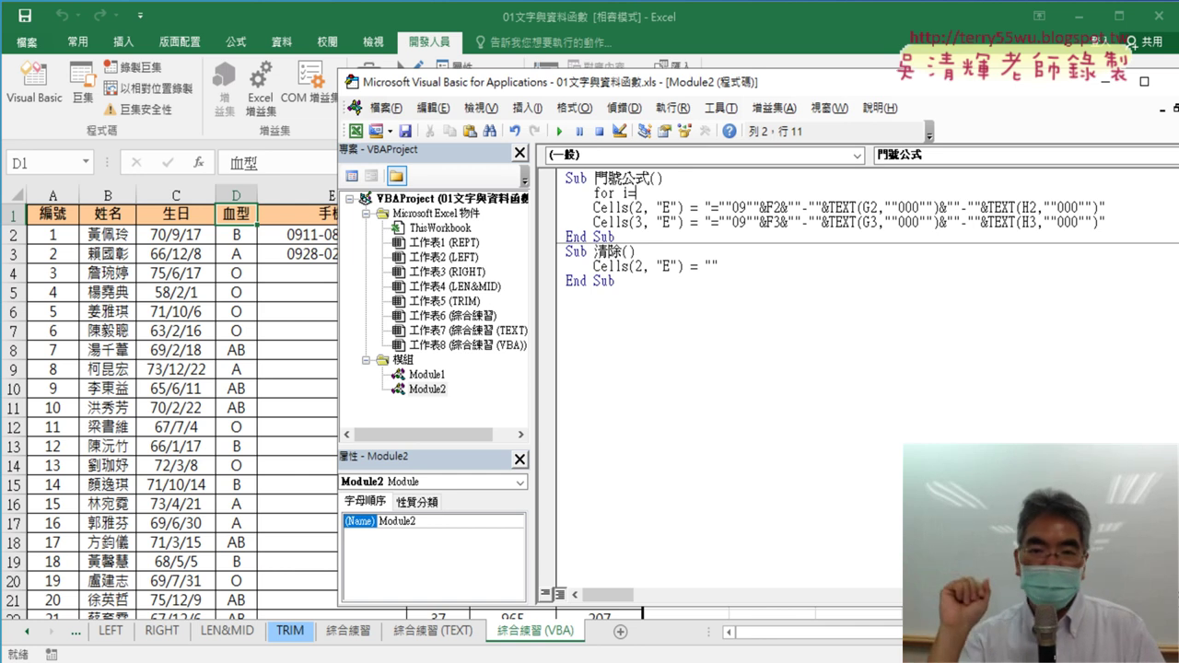
text(2 to 101)
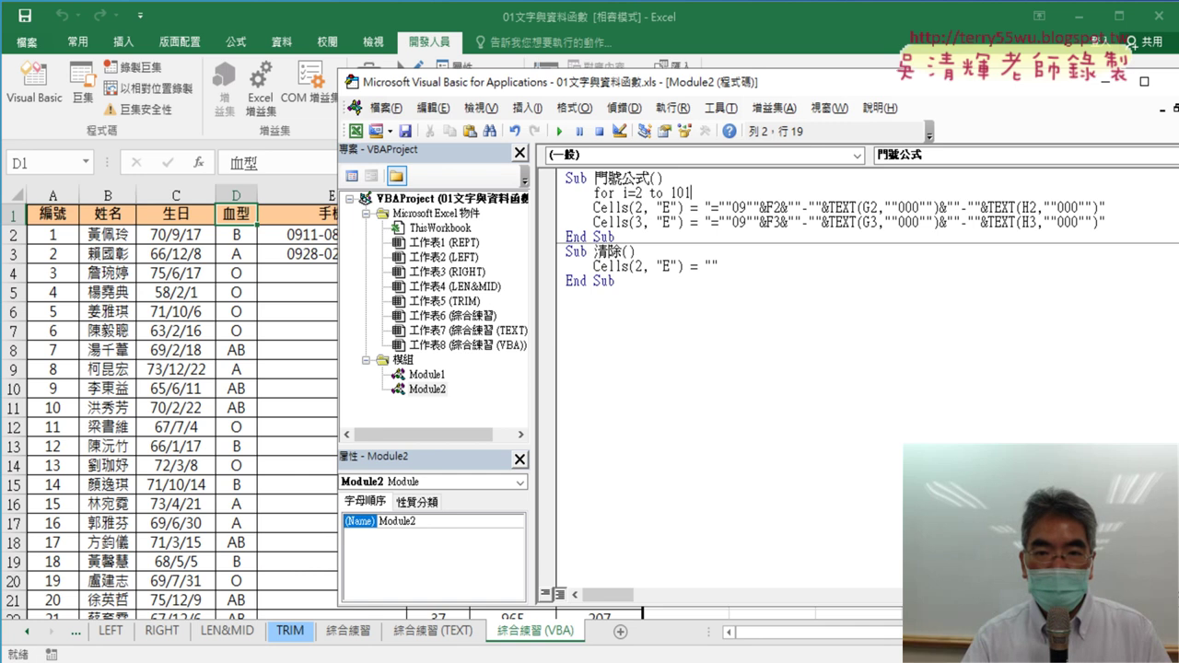
Step: Add a 'next' line to close the For i = 2 To 101 loop
key(Return)
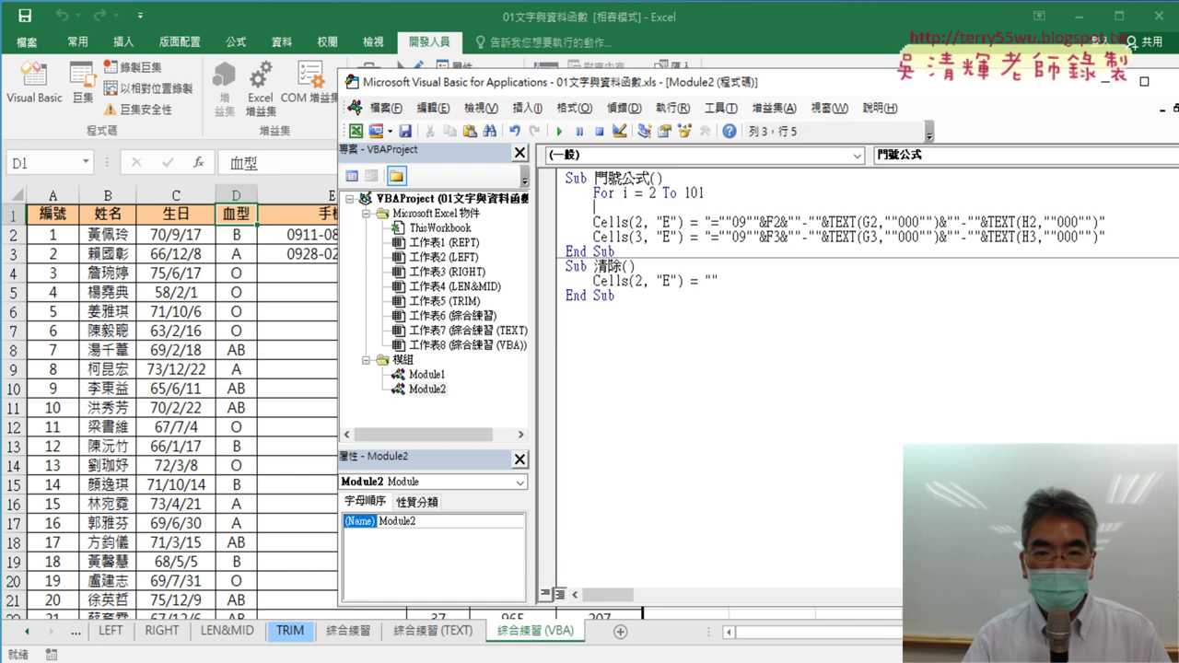
key(Return)
text(n)
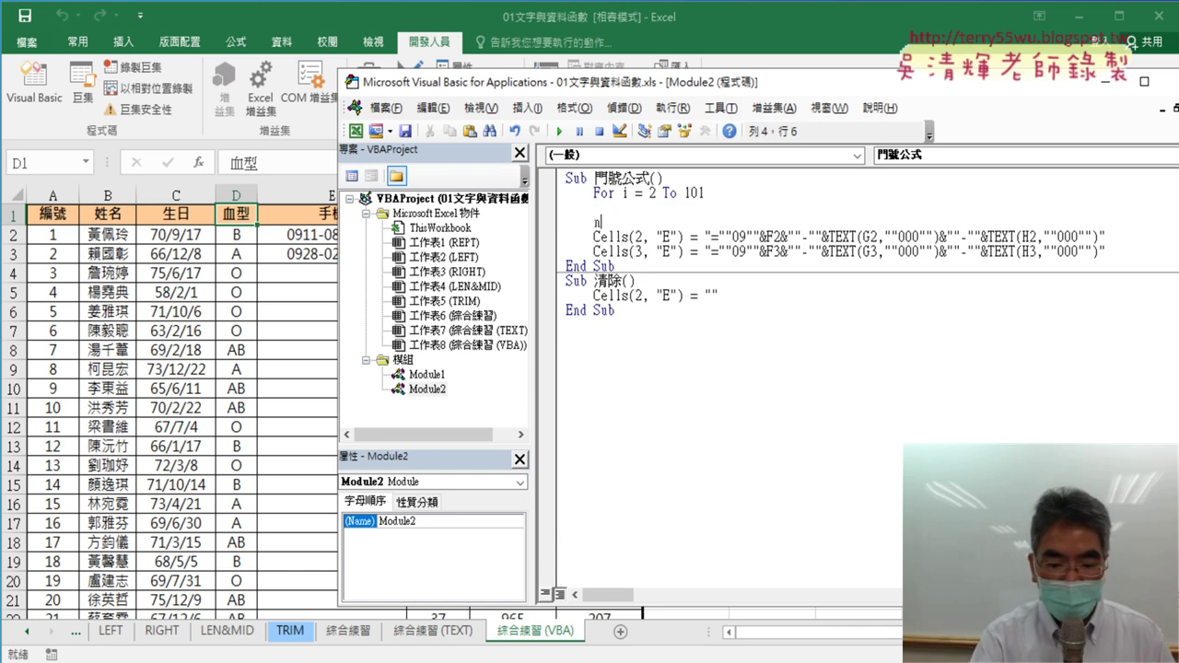
text(ext)
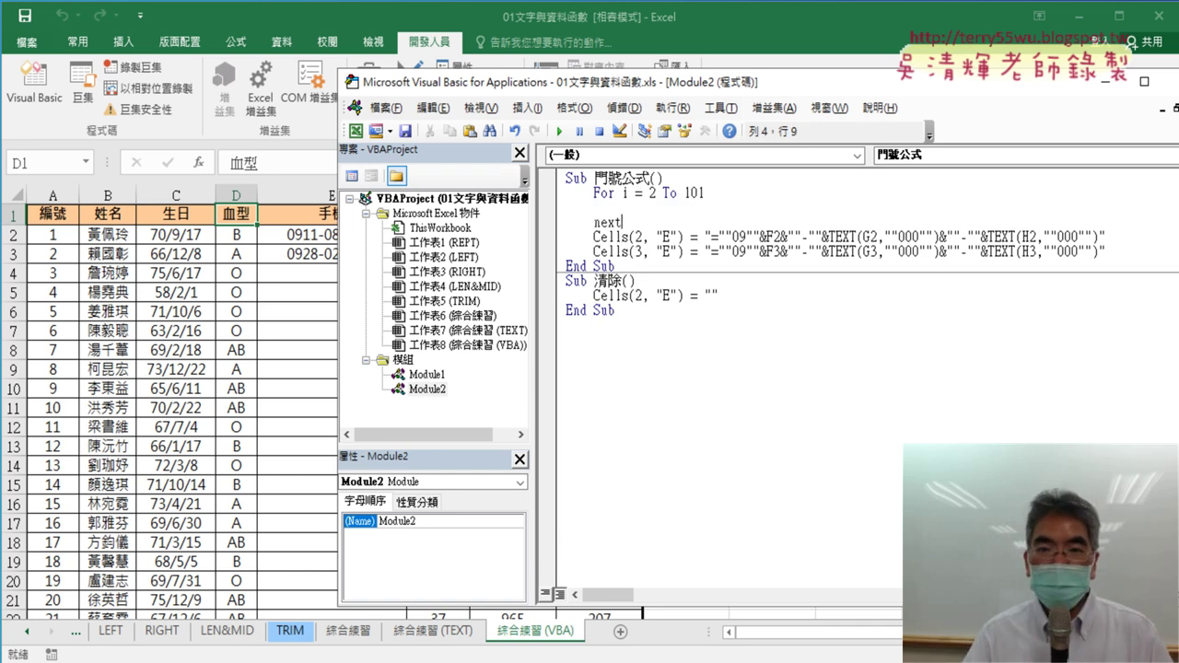
click(800, 261)
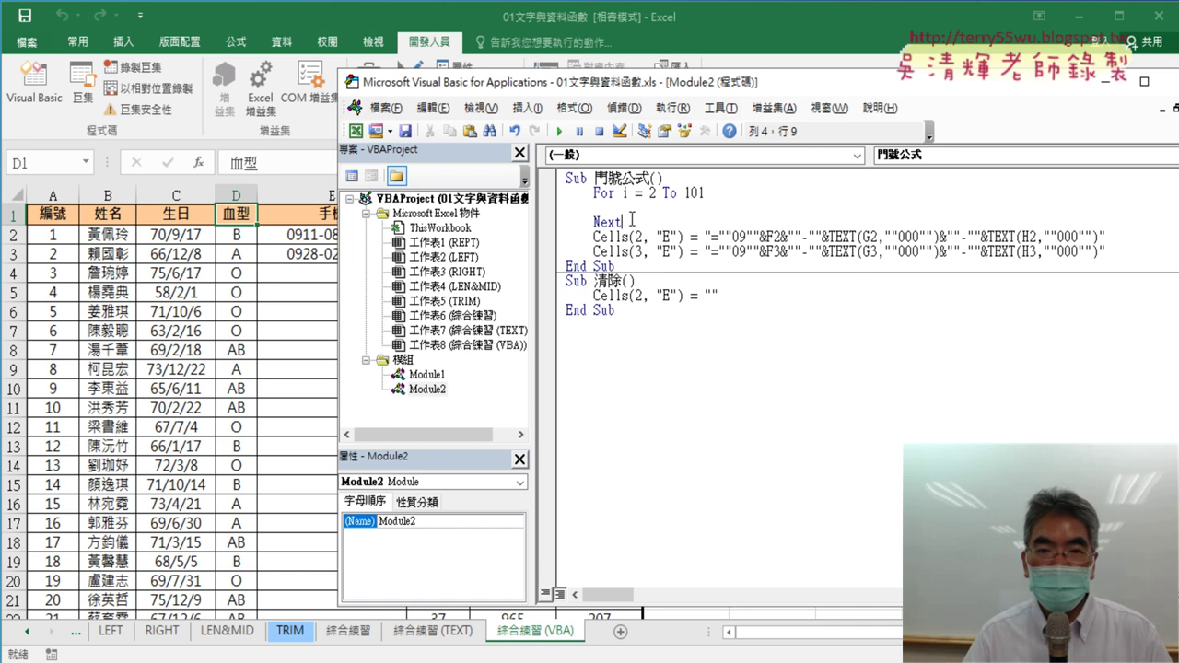
drag(632, 218, 560, 189)
Step: Delete the Cells(3, "E") formula line and its leftover empty line
drag(1167, 252, 539, 258)
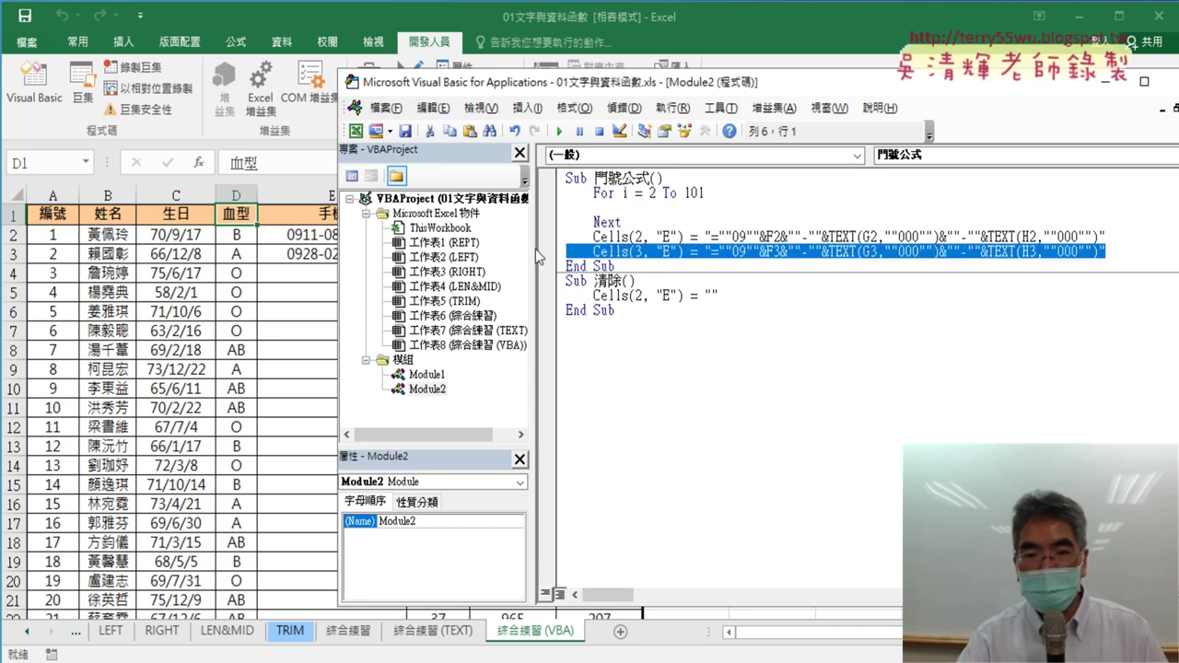
key(Delete)
key(BackSpace)
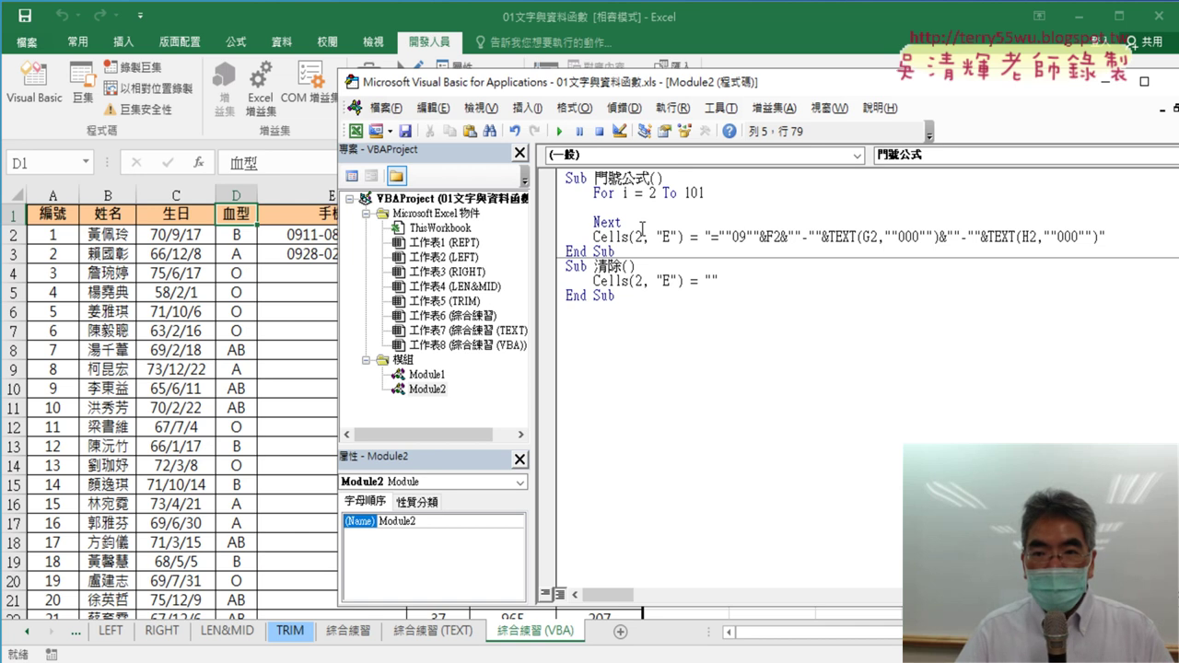
drag(628, 219, 560, 195)
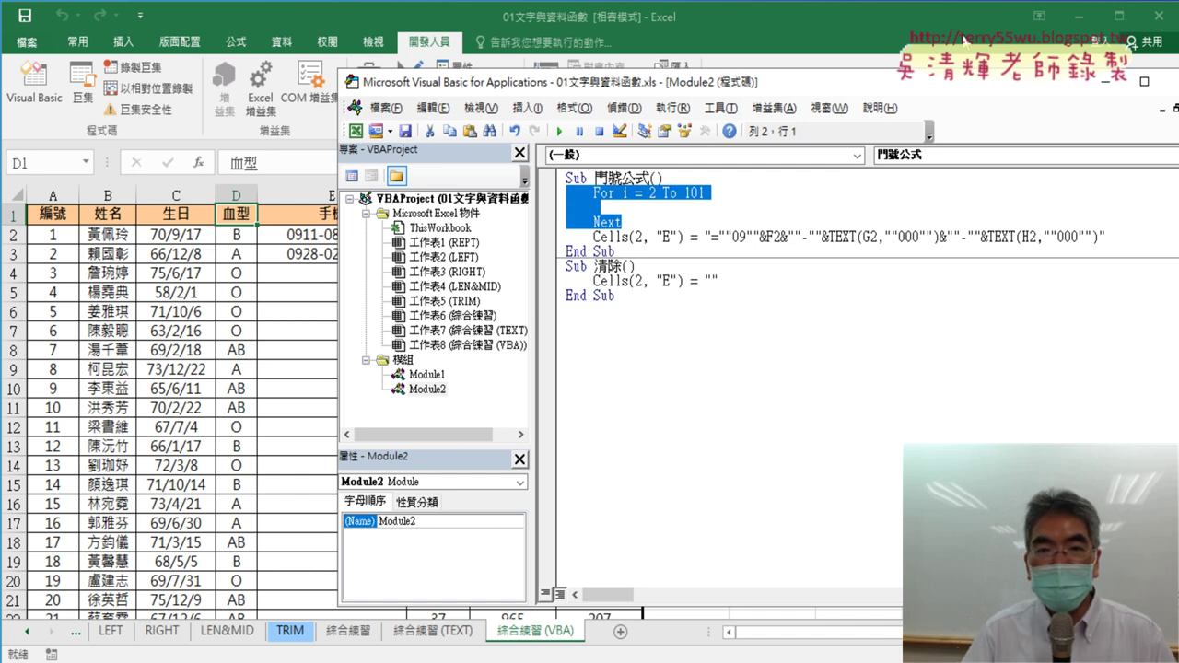
Step: Move the Cells(2, "E") line between For i = 2 To 101 and Next, indented one tab
click(661, 200)
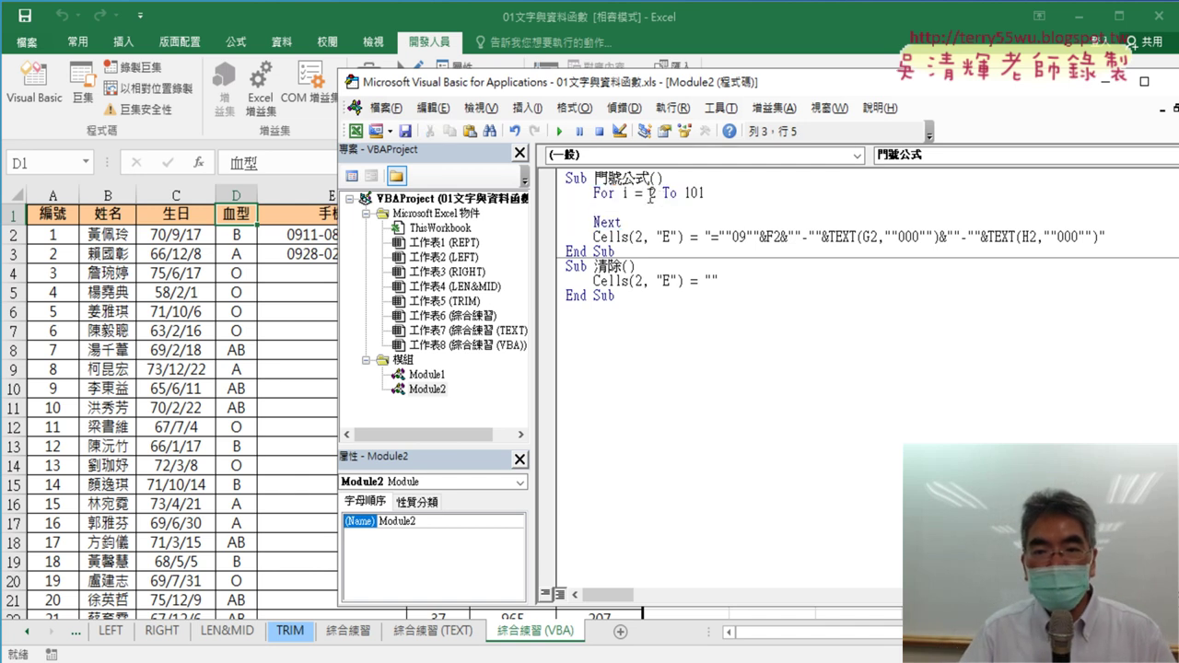
double_click(652, 193)
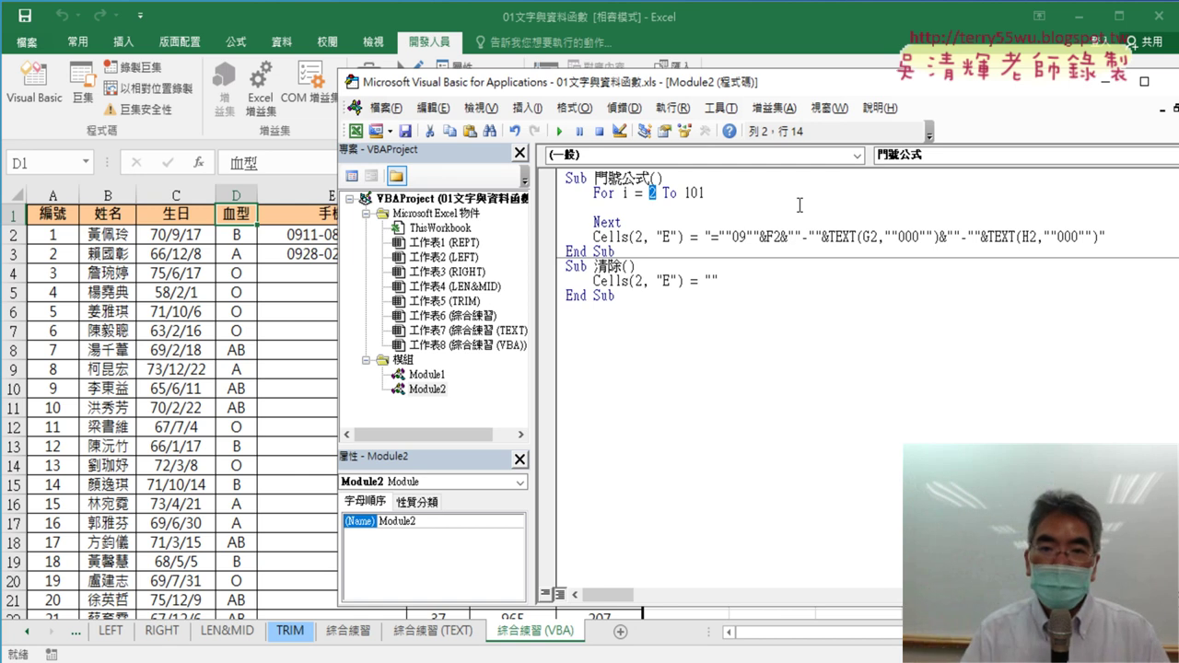
double_click(624, 193)
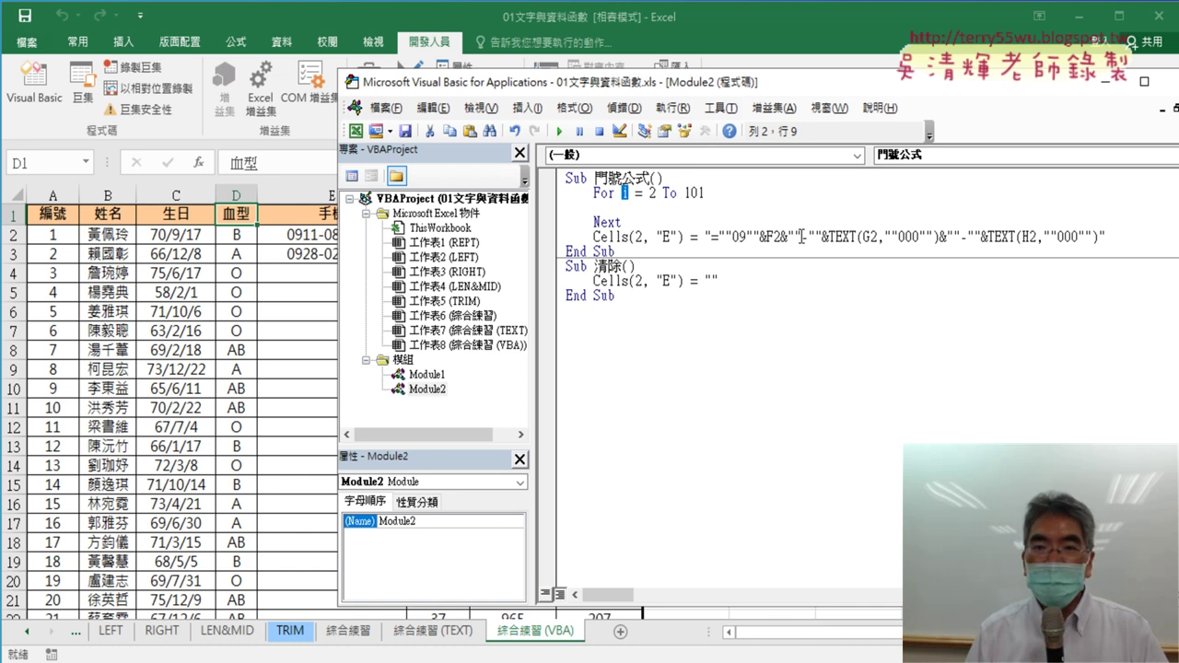
click(557, 243)
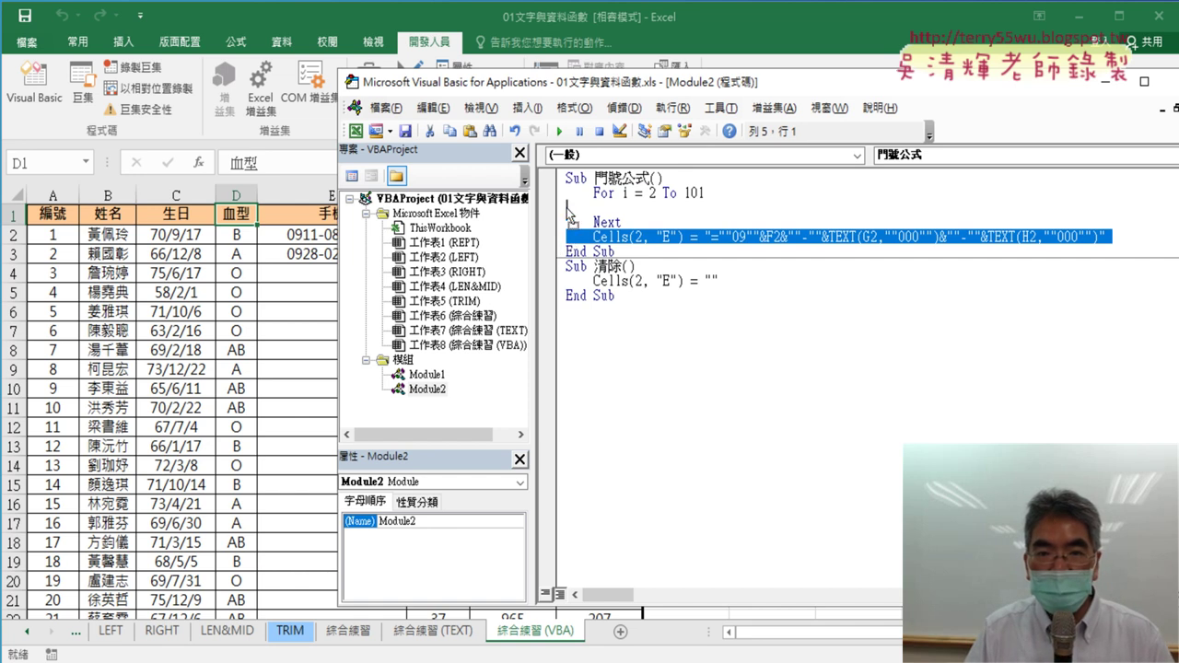
drag(569, 214, 568, 208)
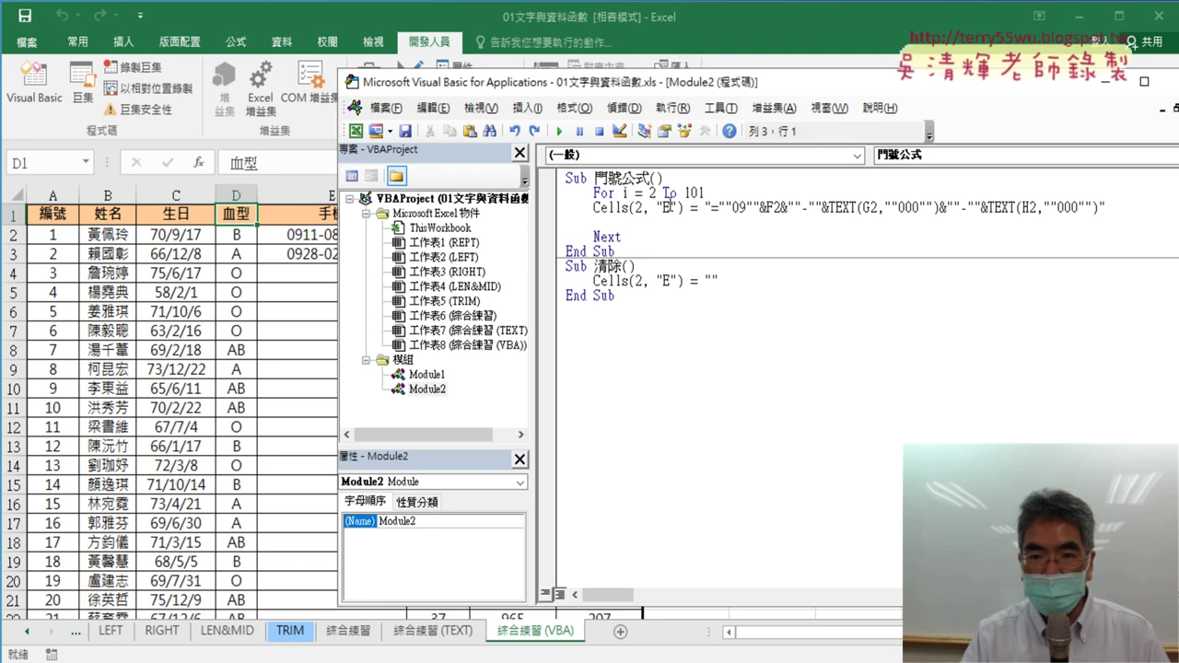
key(End)
key(Delete)
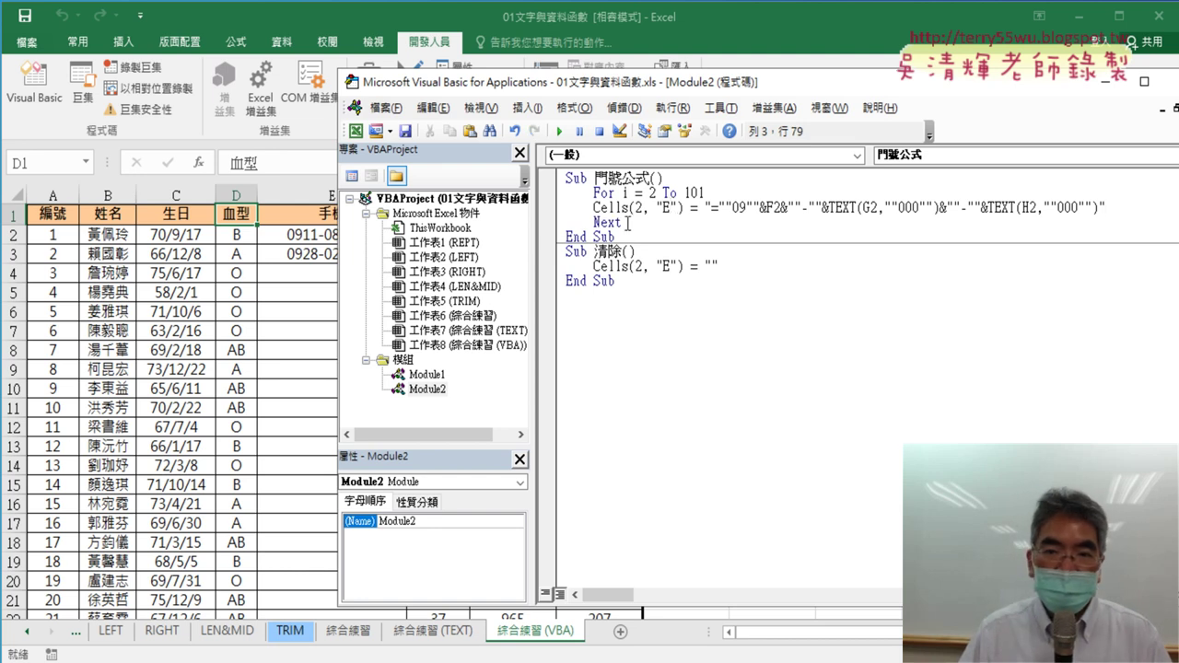
click(594, 206)
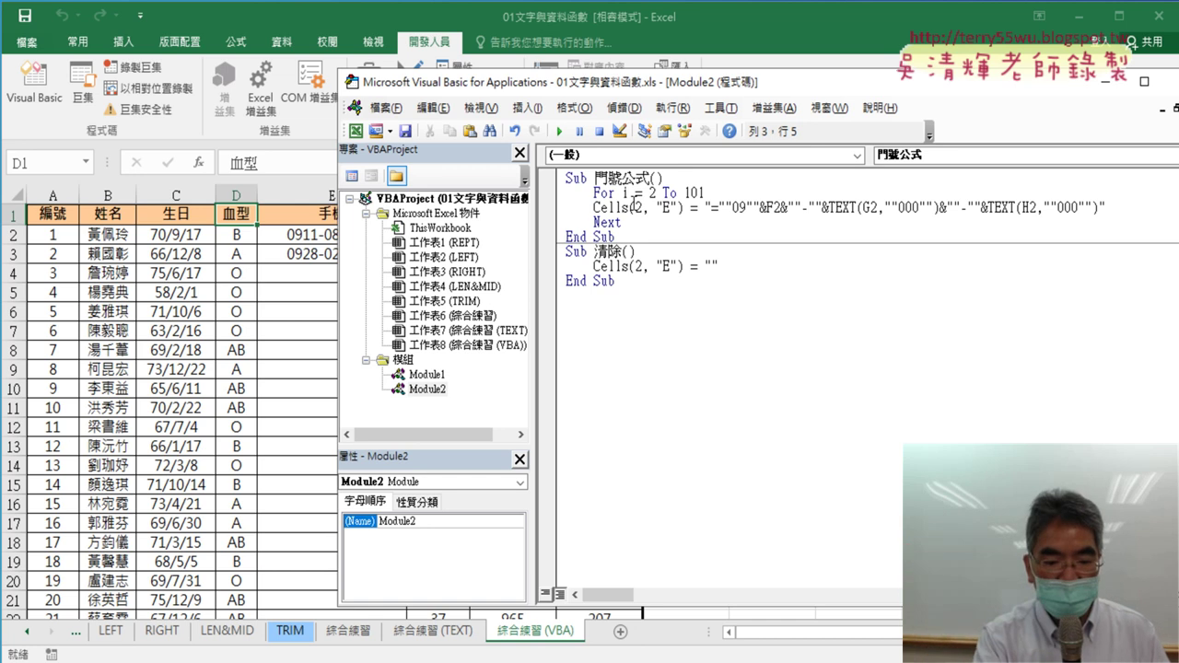
key(Tab)
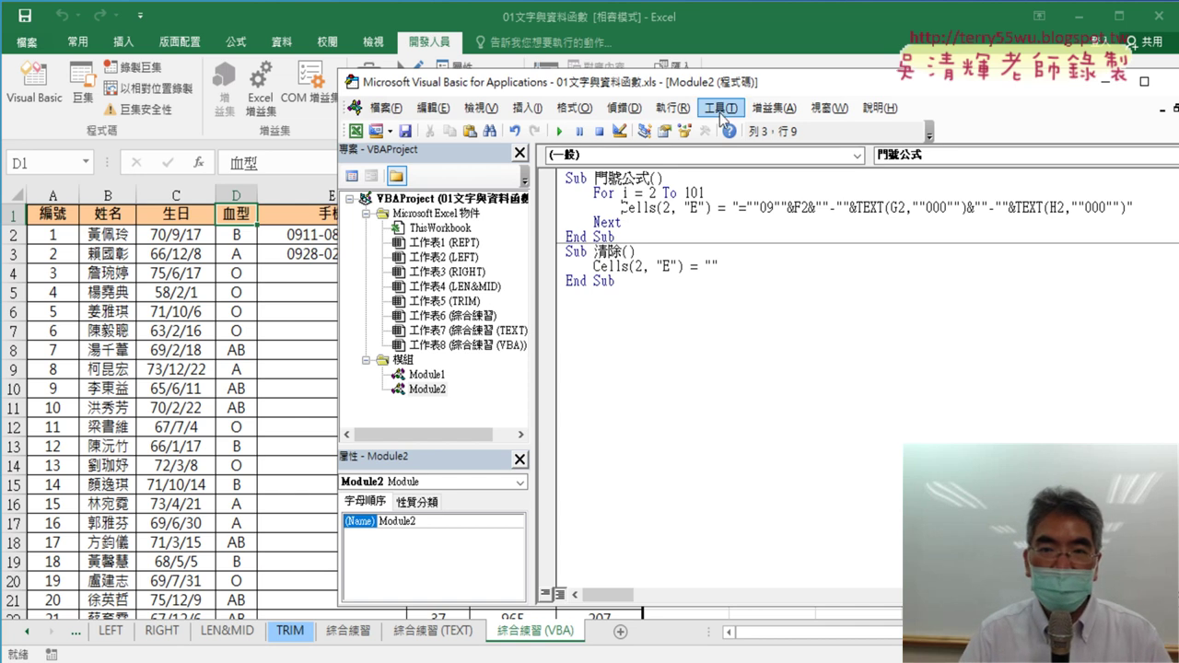
Step: Change Cells(2, "E") to Cells(i, "E") in the 門號公式 loop
drag(727, 84, 781, 85)
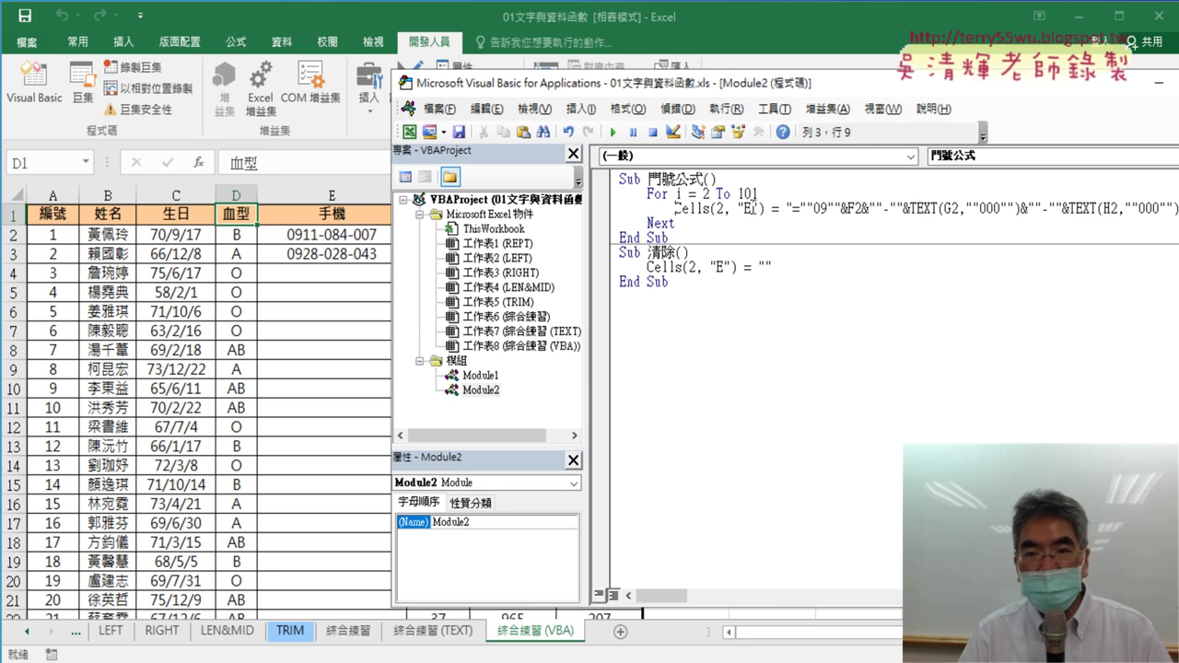
double_click(721, 208)
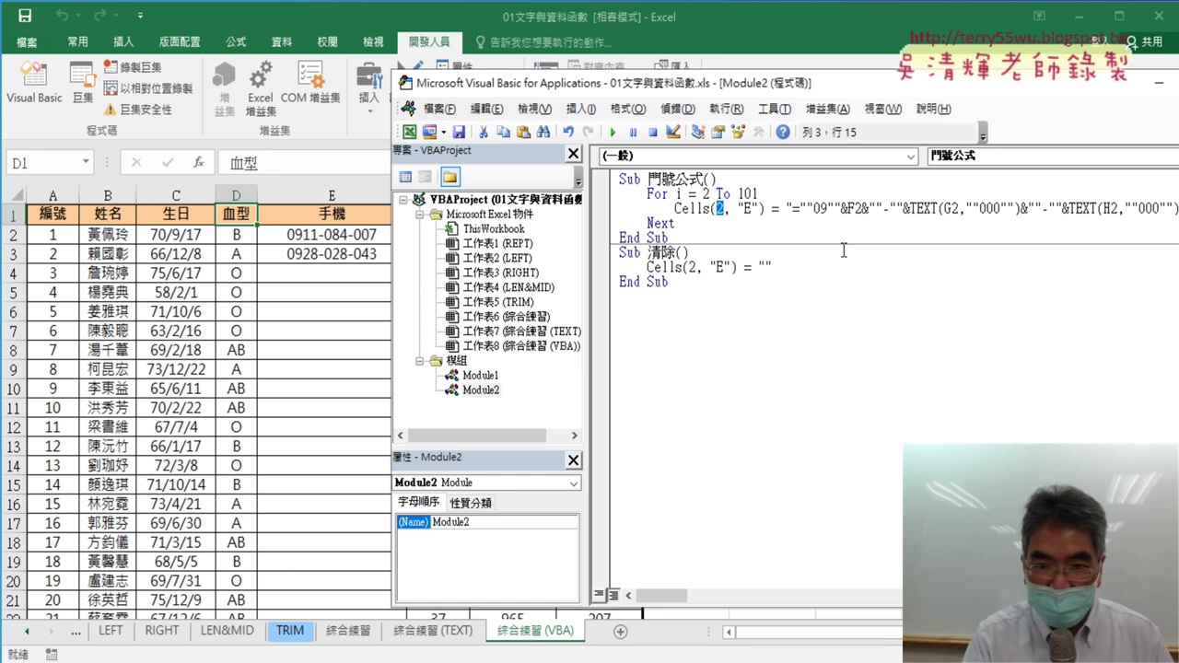
text(i)
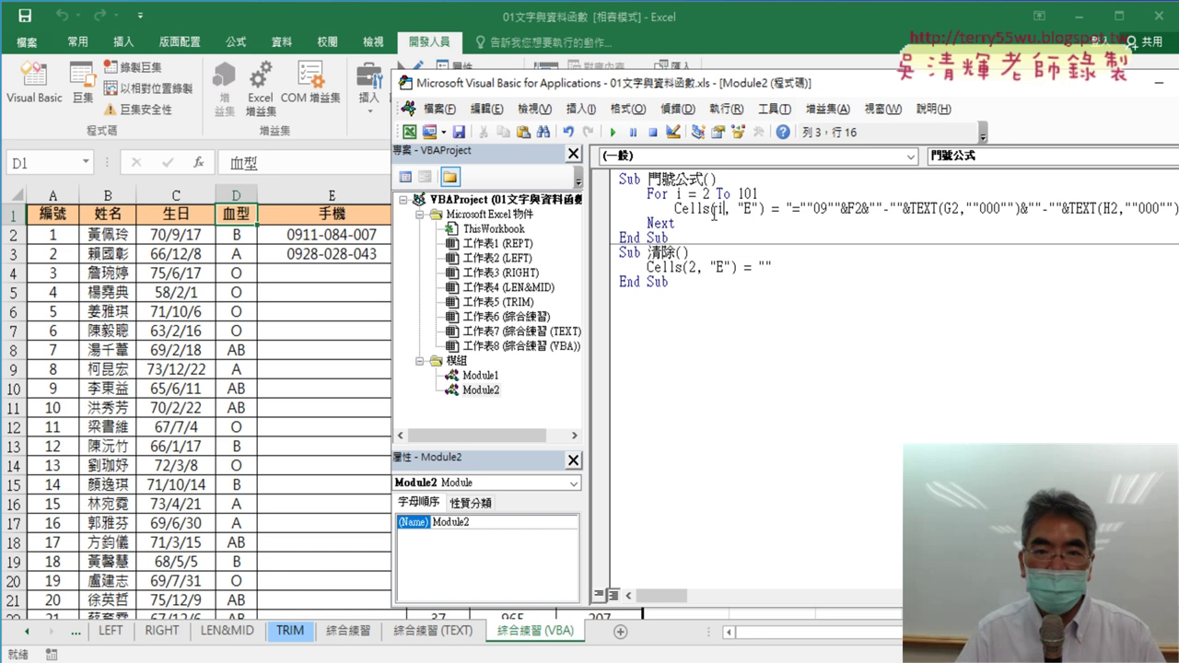
click(614, 134)
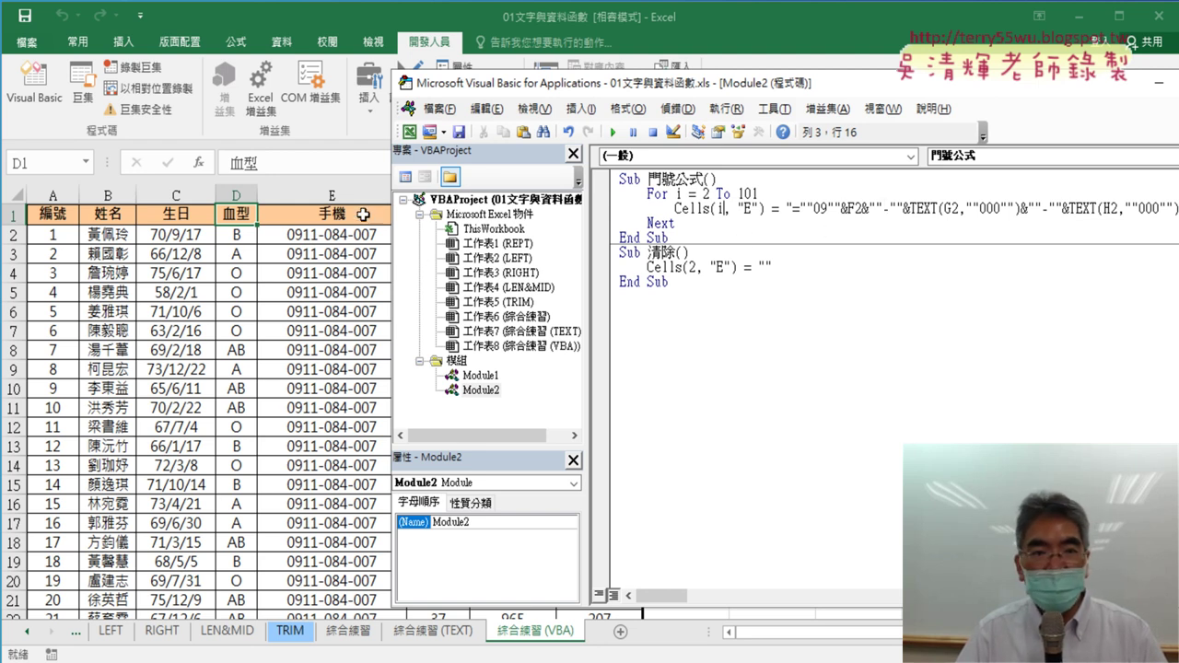
click(321, 234)
click(331, 256)
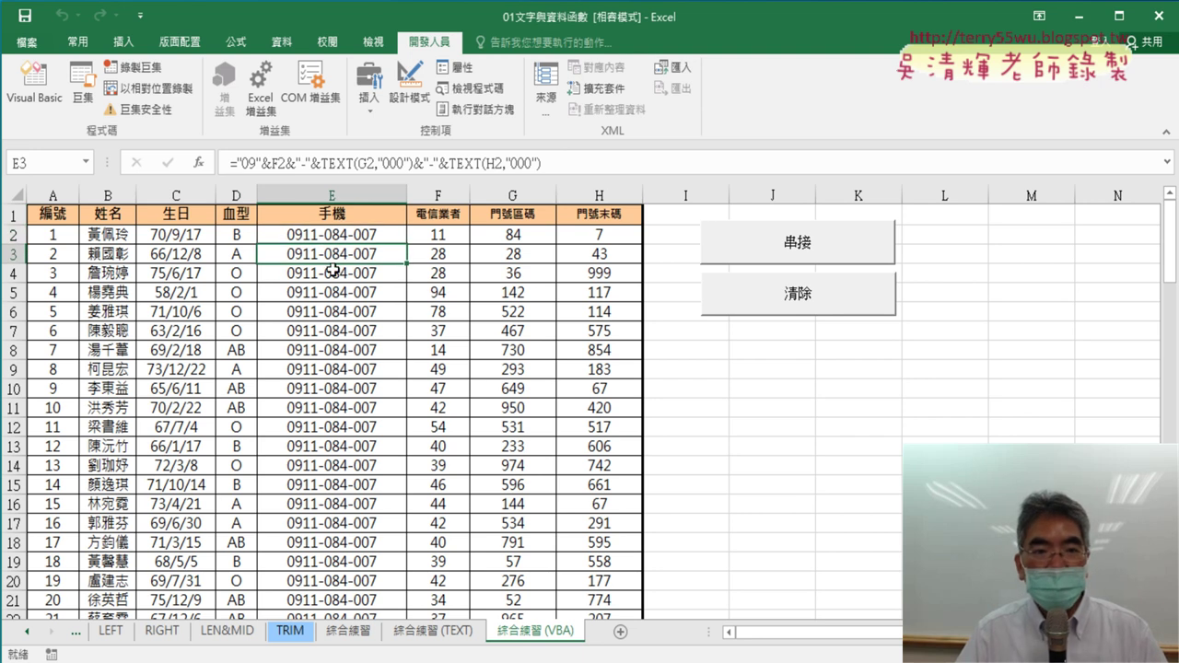
Step: Reopen Module2 and highlight the fixed F2 row, the loop variable i, and the formula string
click(336, 276)
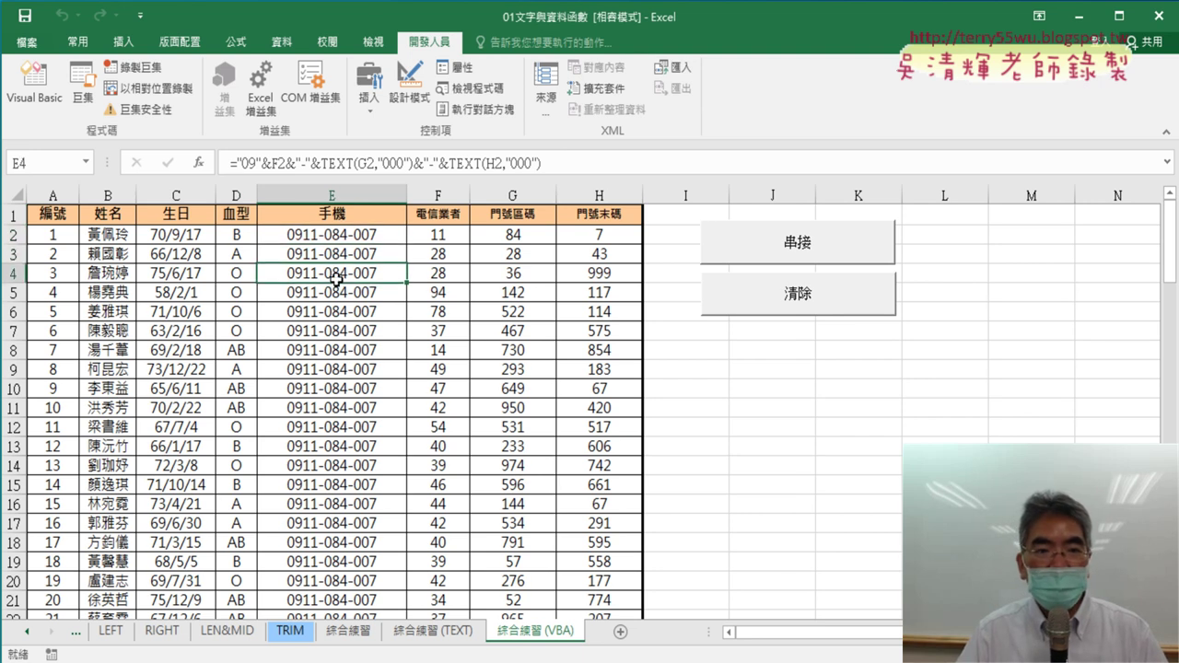
click(34, 83)
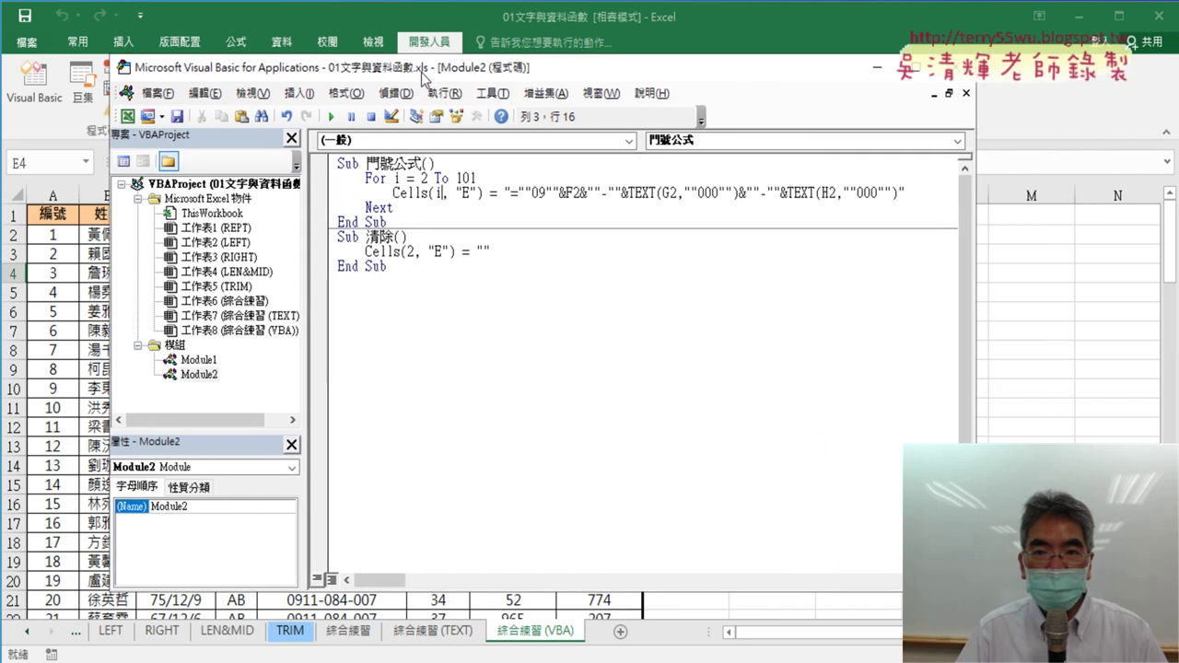
drag(704, 92, 422, 77)
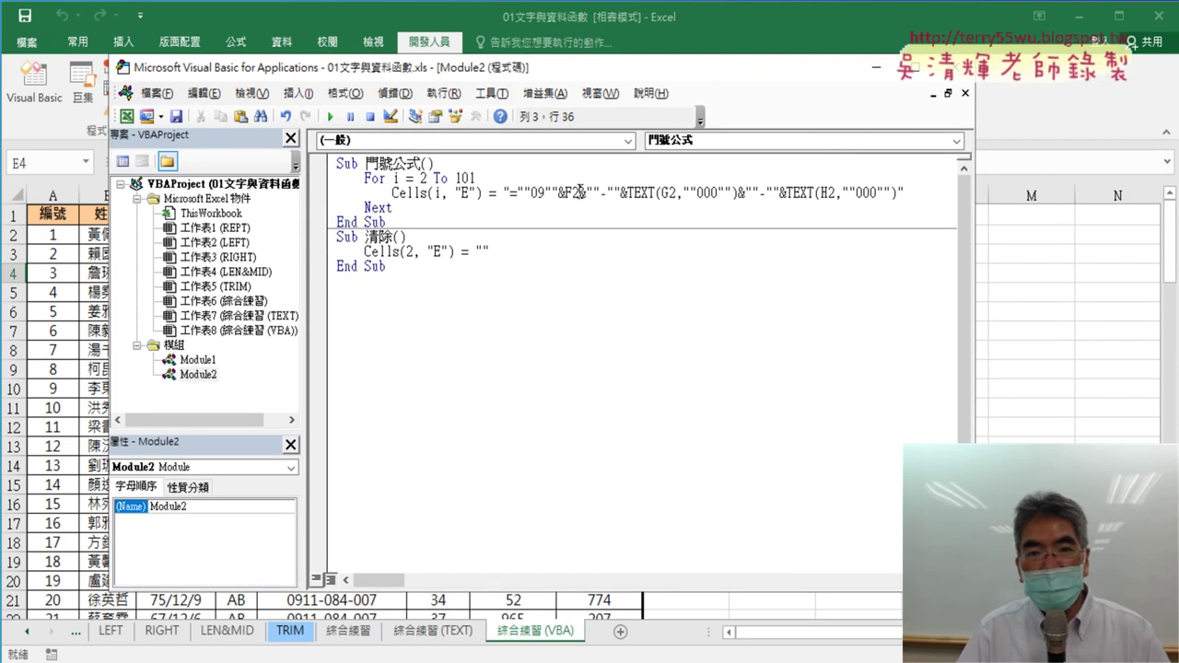
drag(580, 191, 573, 191)
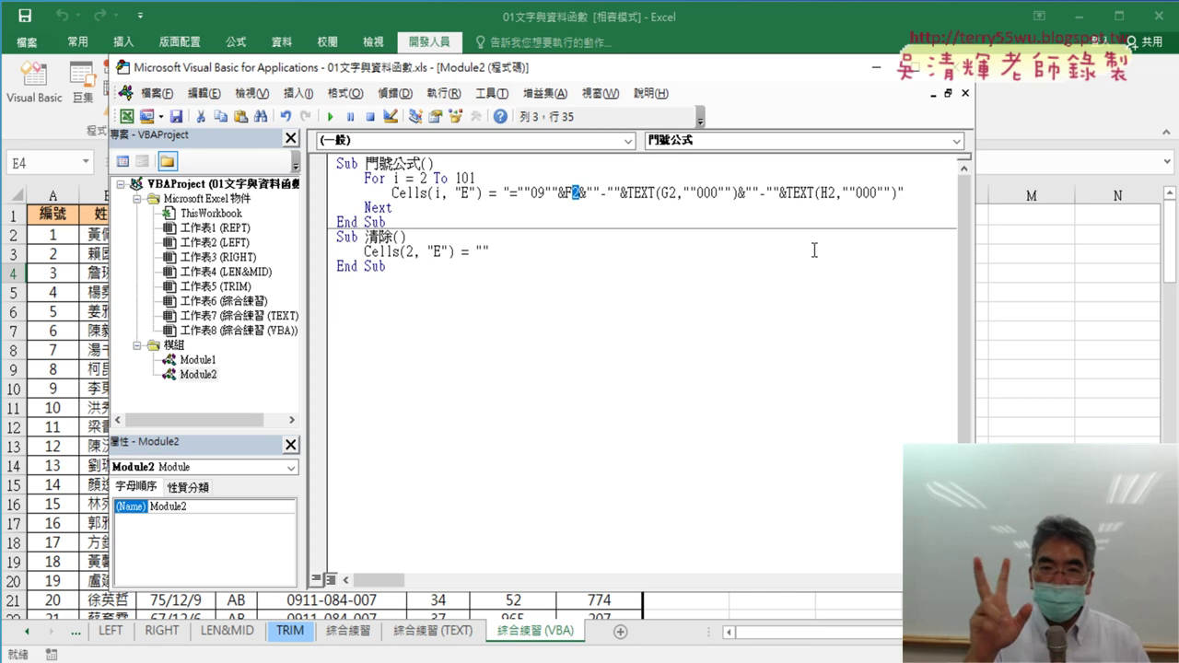
double_click(438, 194)
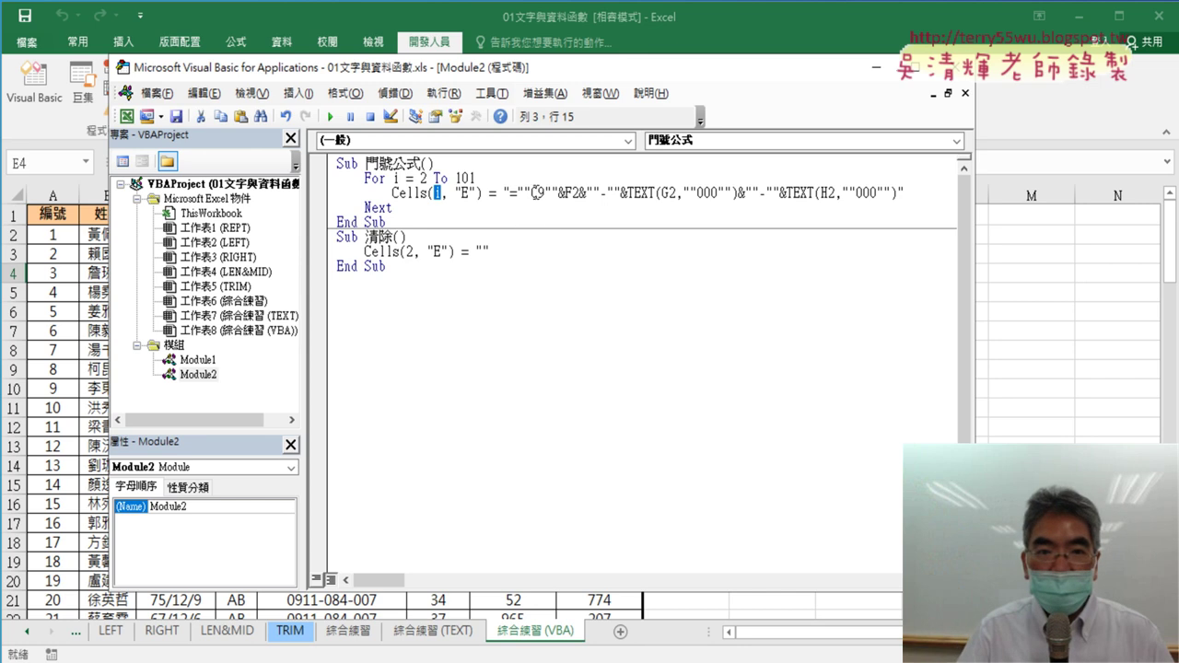
drag(510, 193, 895, 194)
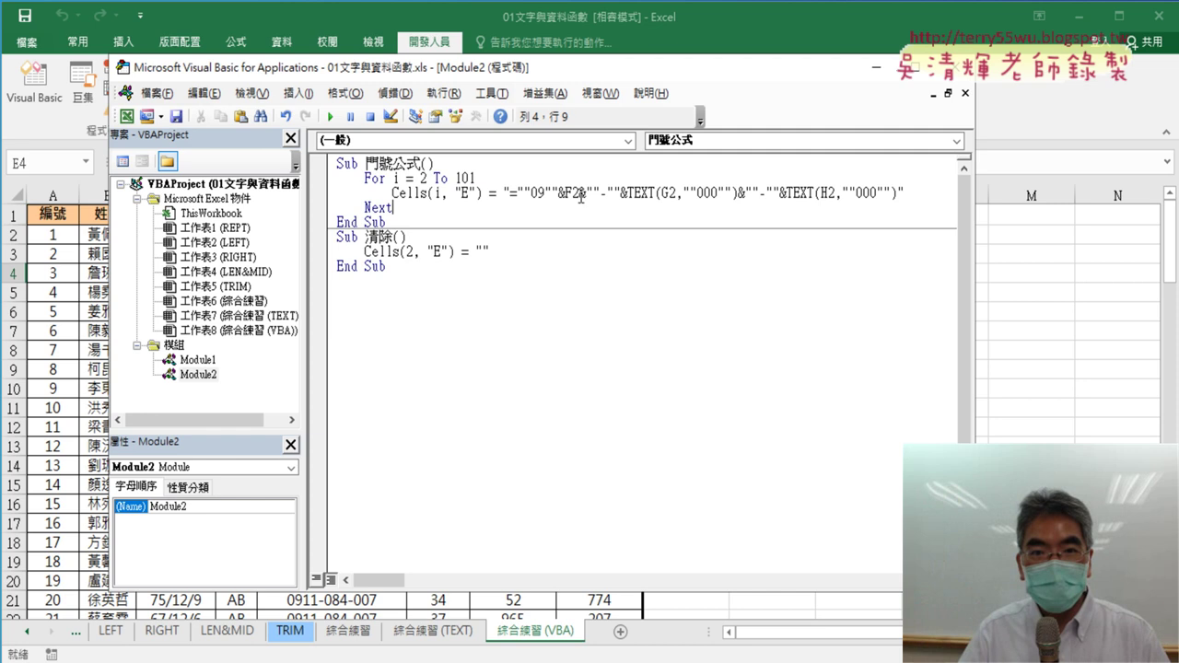
Step: Replace the 2 in F2 with " & i & " so the F reference reads F" & i & "
drag(571, 193, 582, 193)
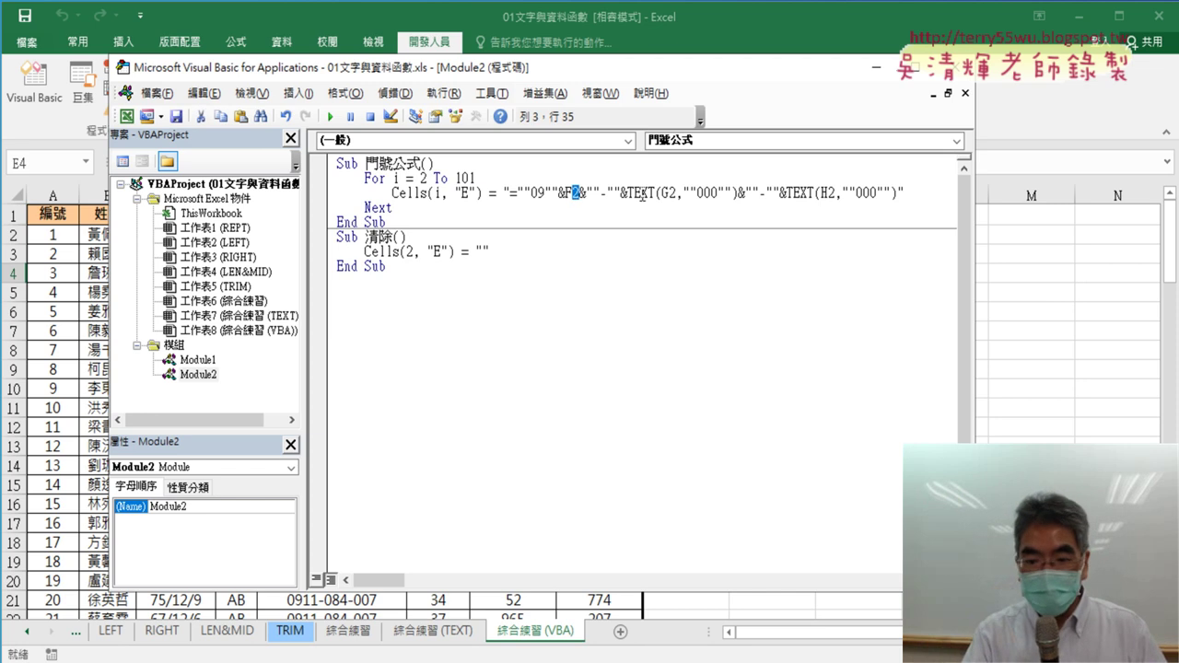
text(i)
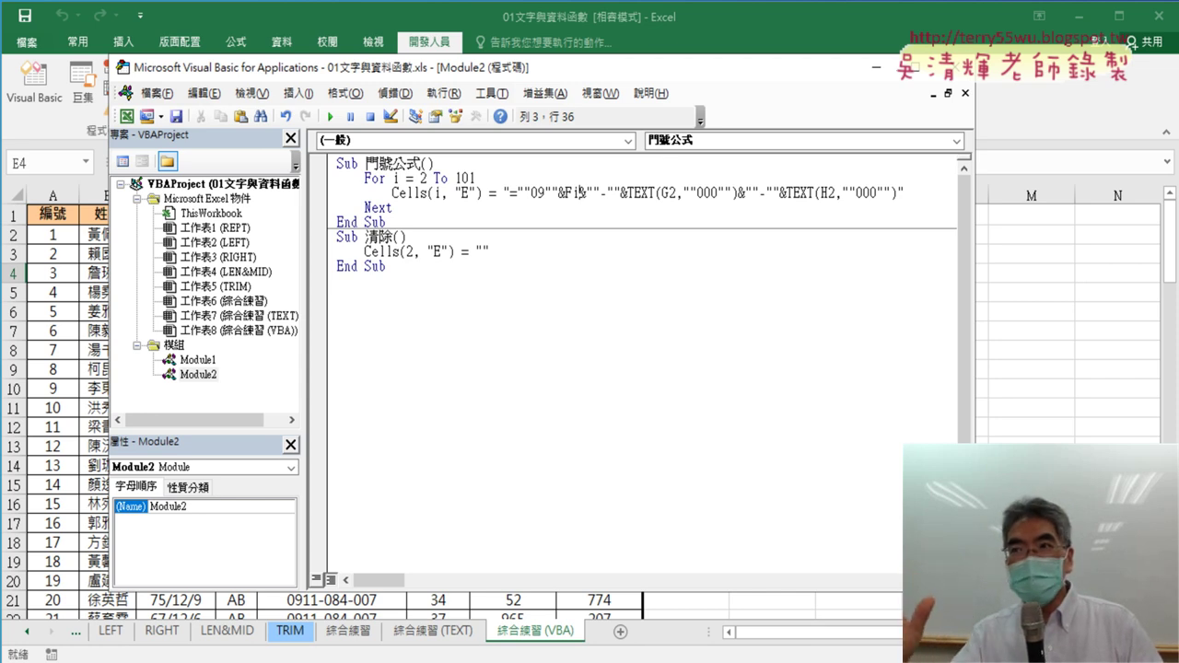
drag(581, 192, 575, 193)
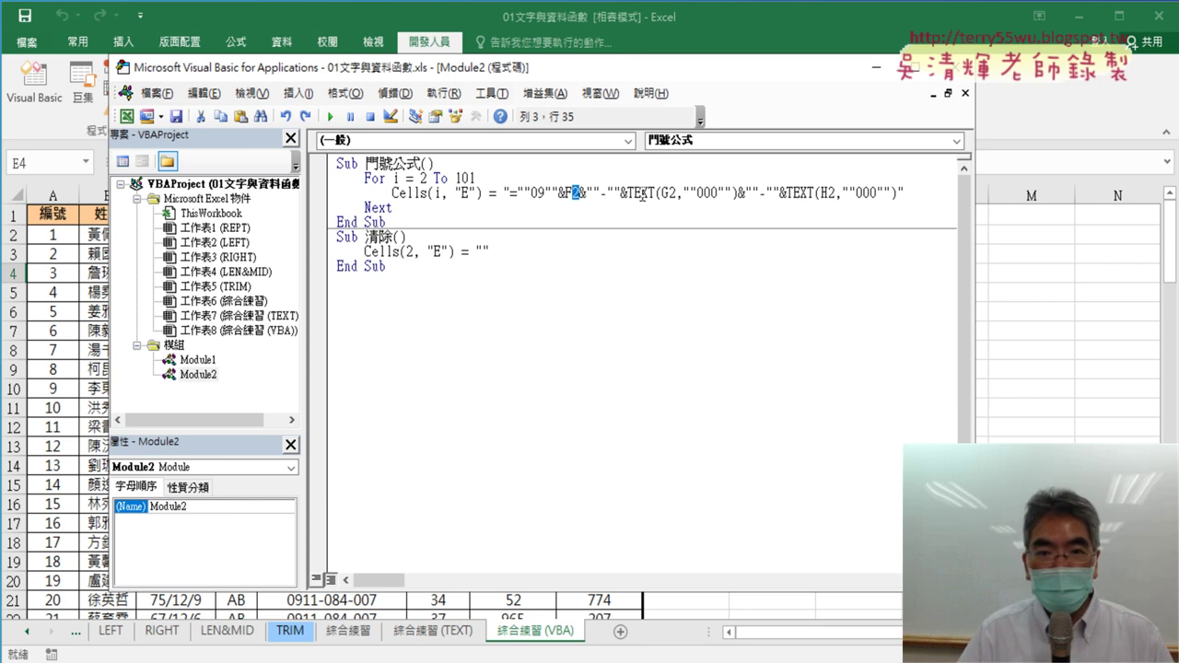
click(571, 212)
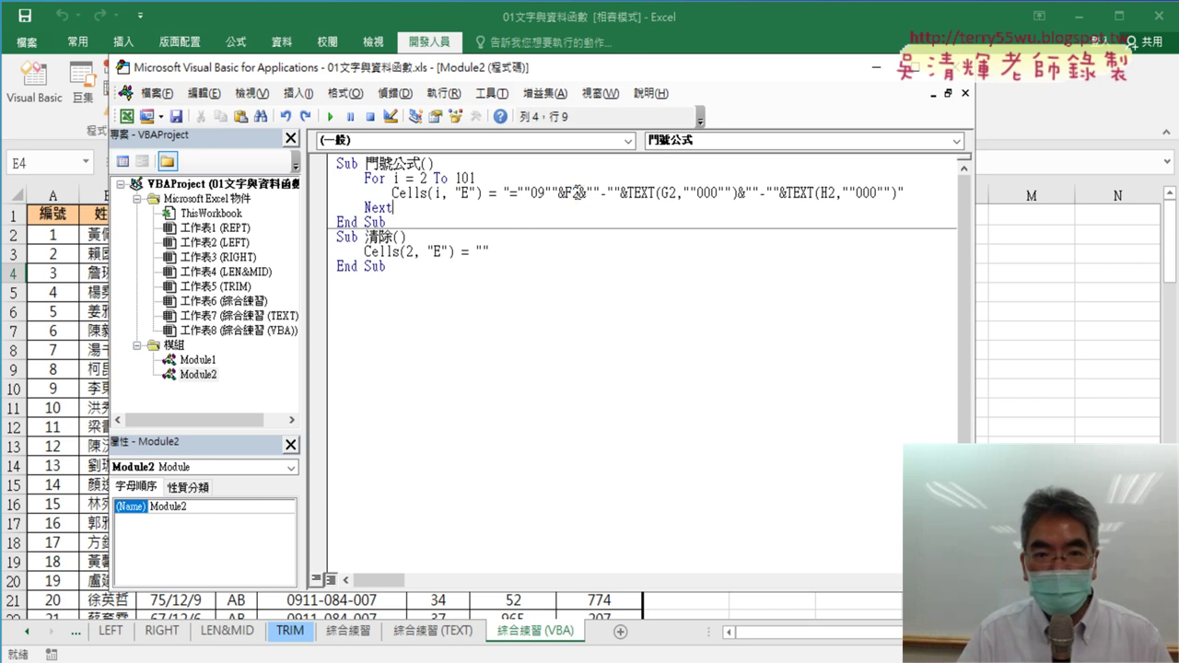
drag(573, 193, 581, 193)
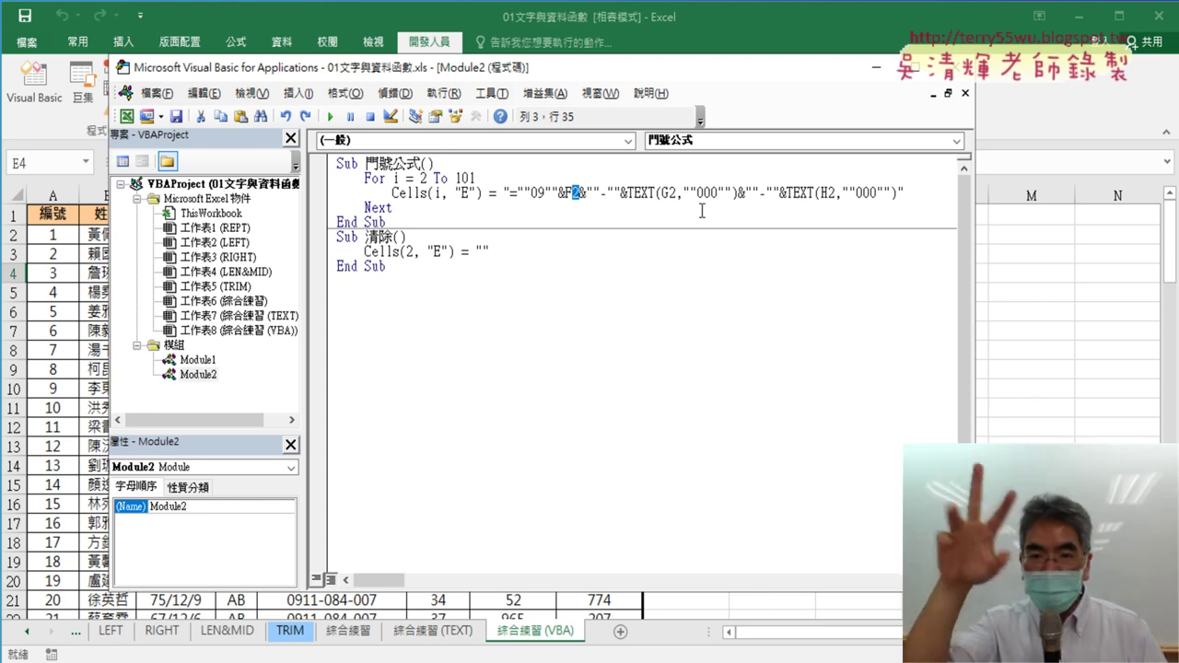
text("&F)
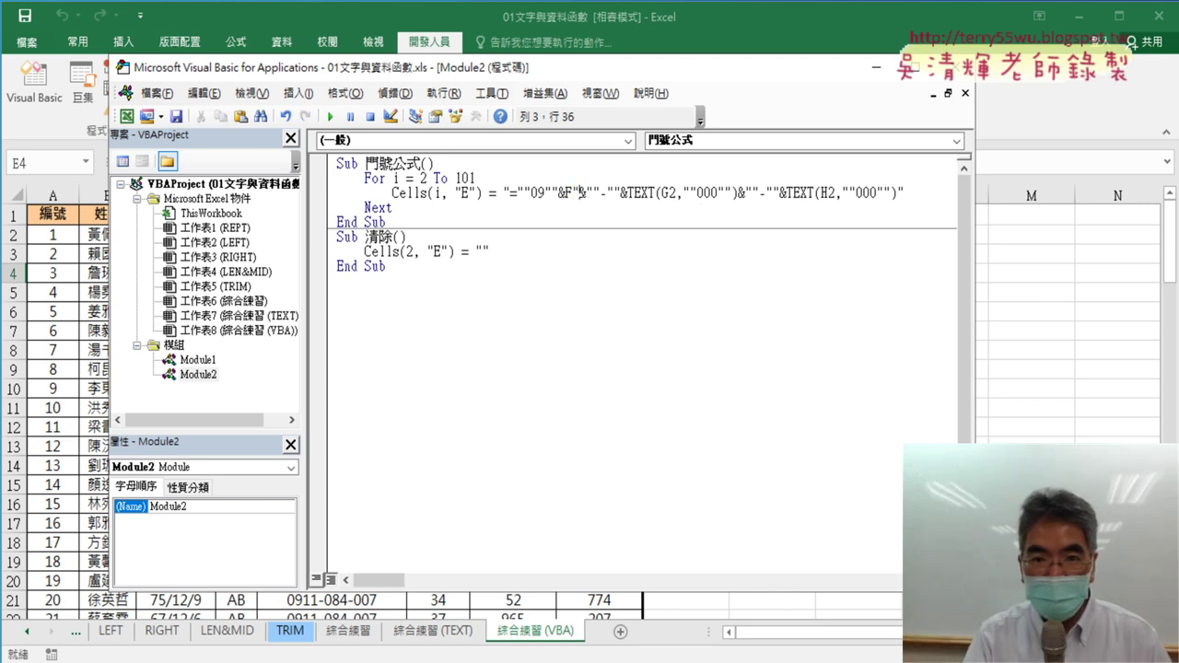
text(")
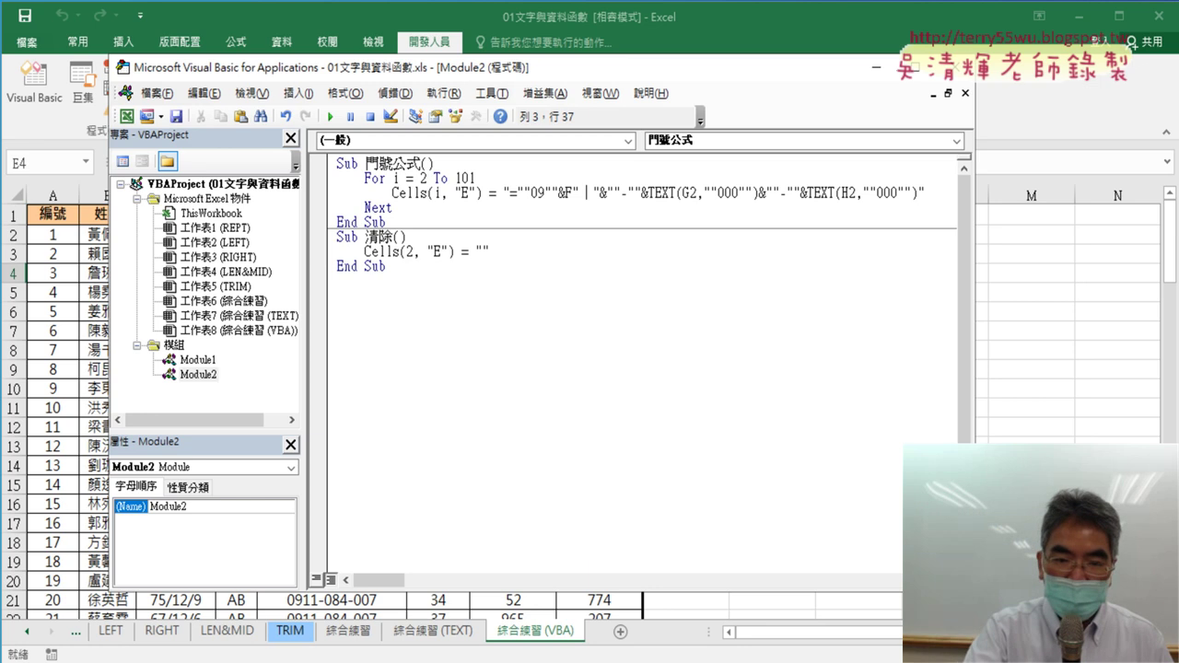
text(&F" &)
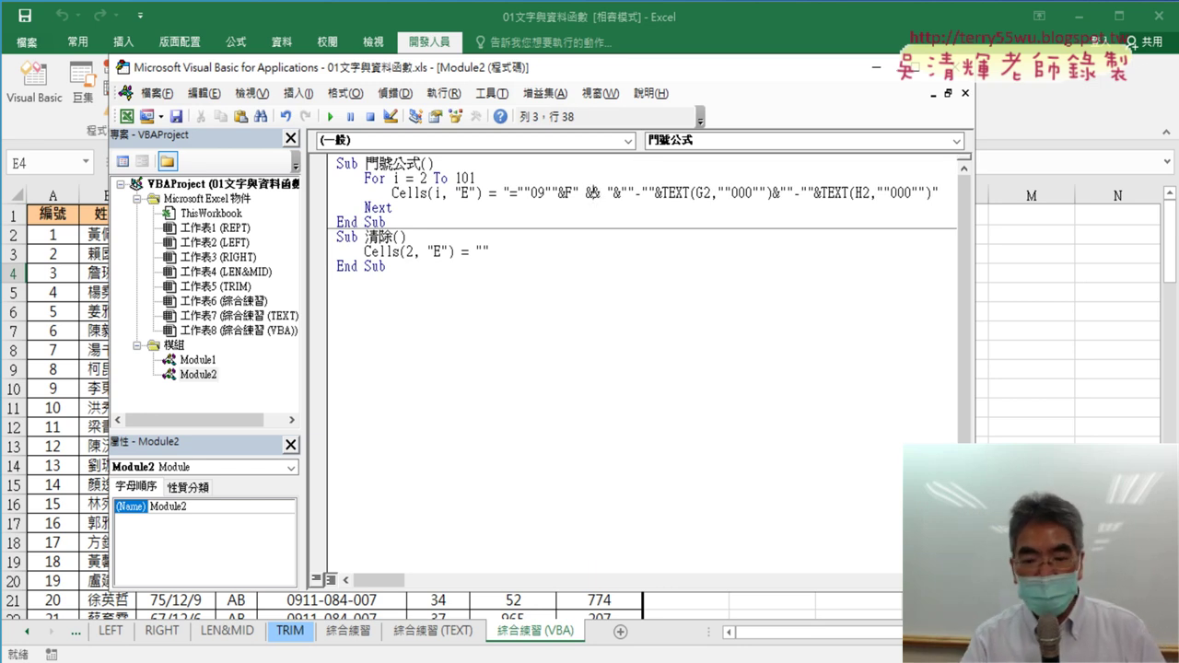
text( i)
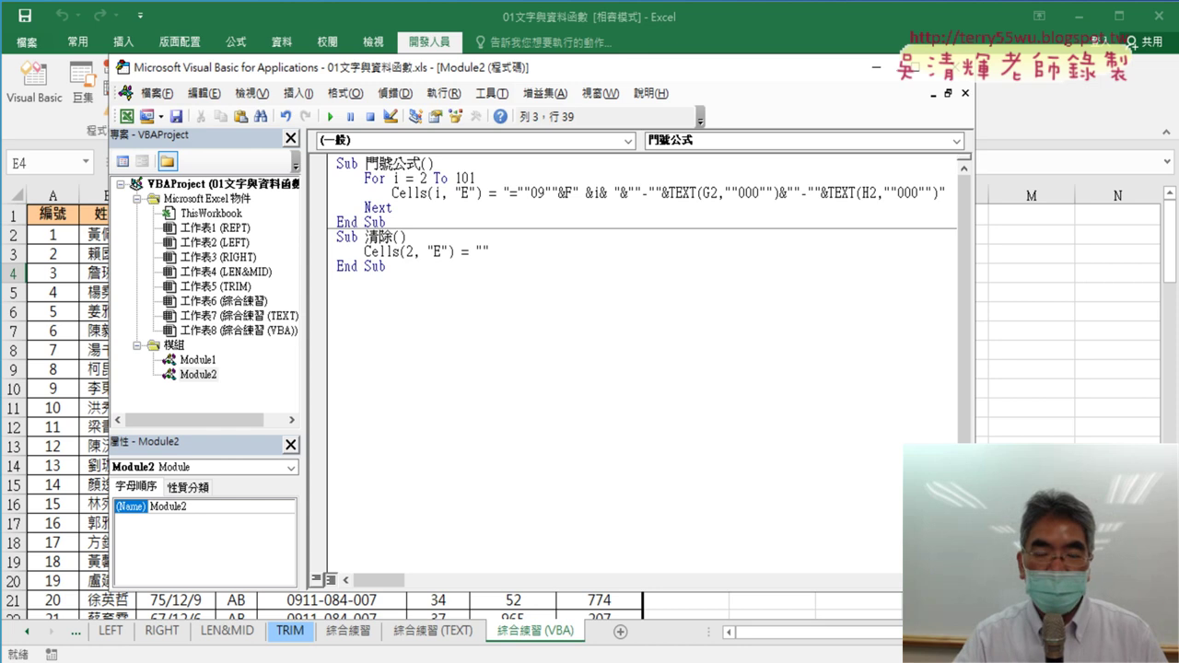
key(Right)
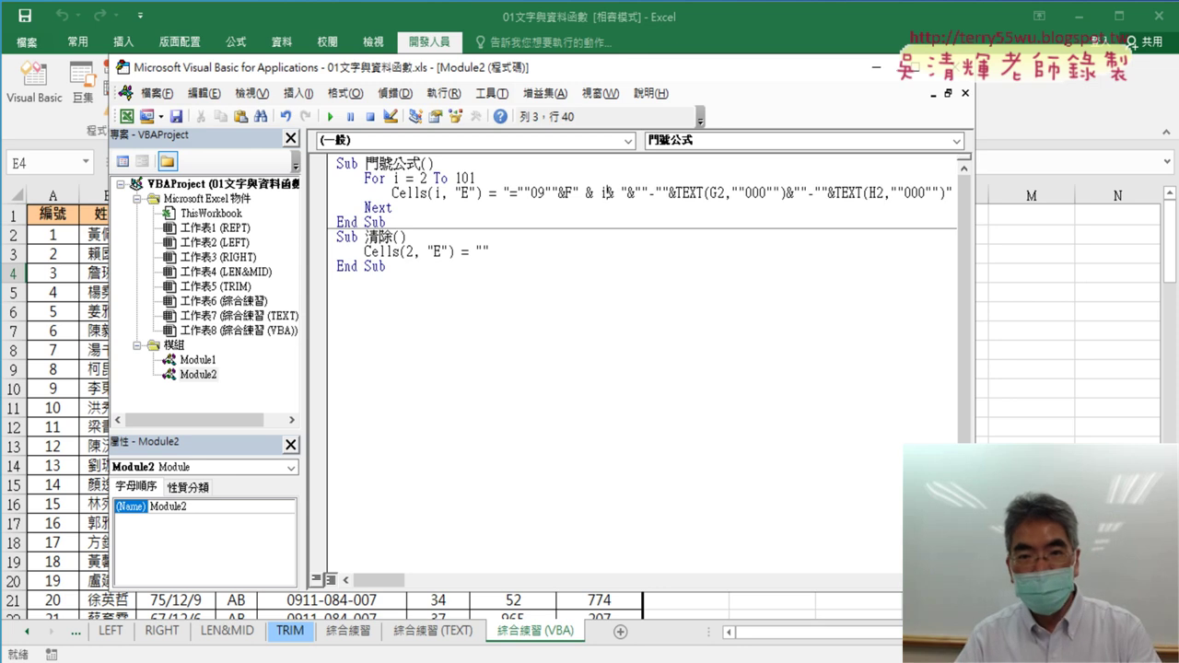
key(Down)
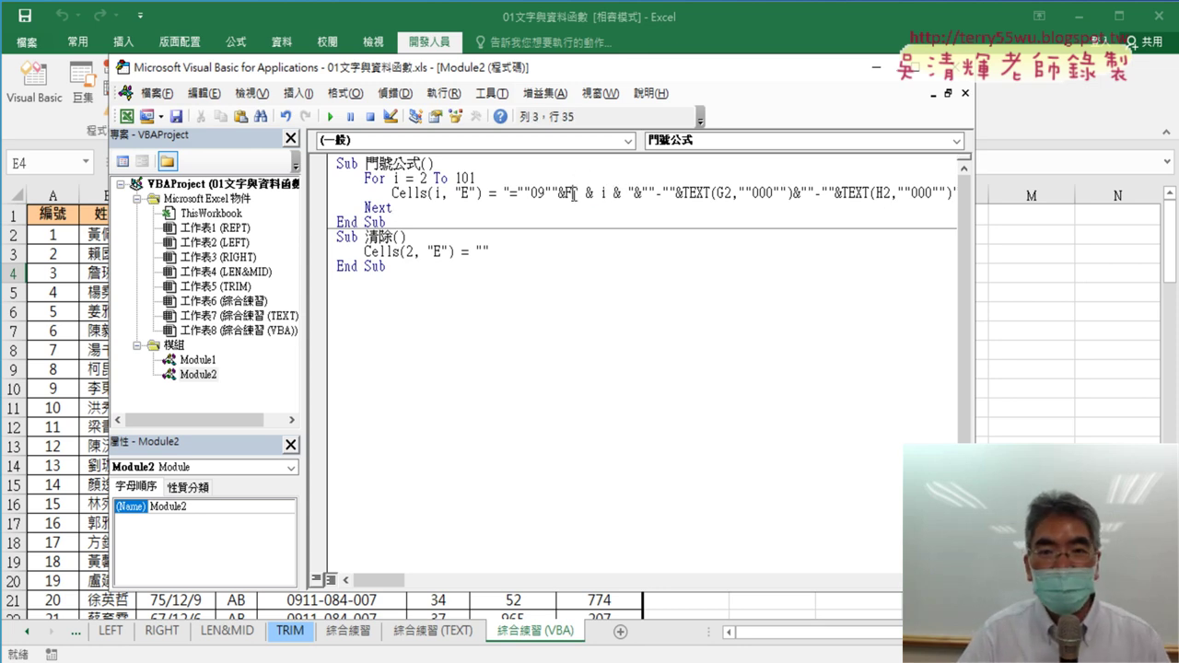
drag(573, 194, 632, 193)
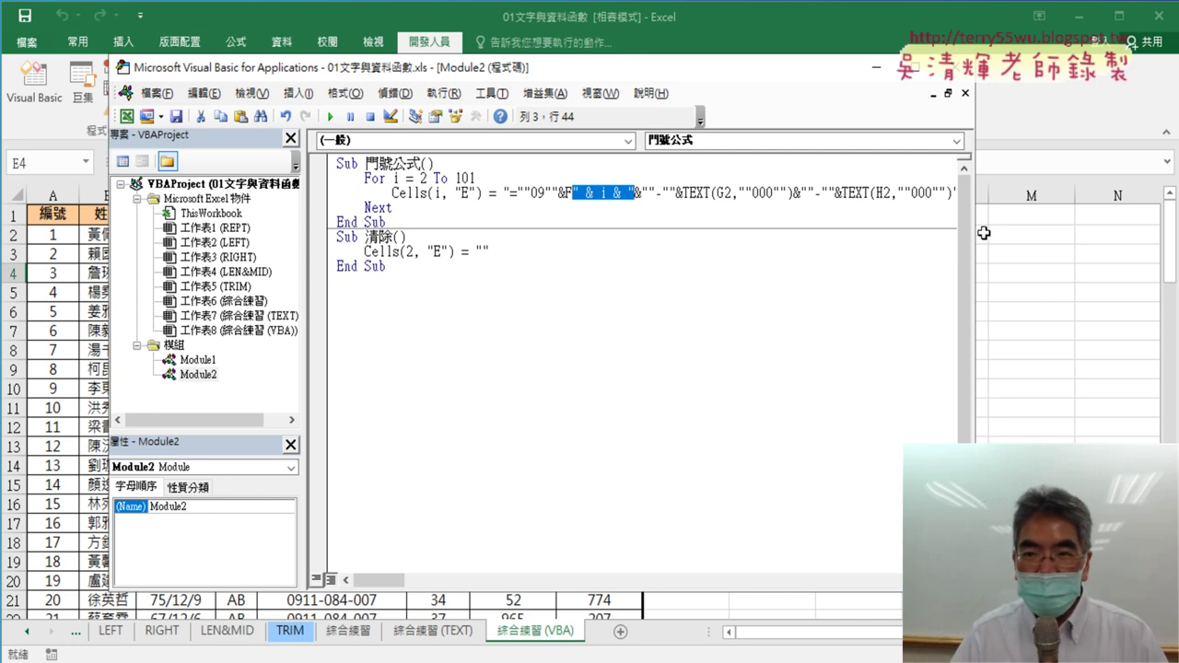
Step: Widen the editor and change TEXT(G2 to TEXT(G" & i & " in the formula
drag(973, 236, 1083, 236)
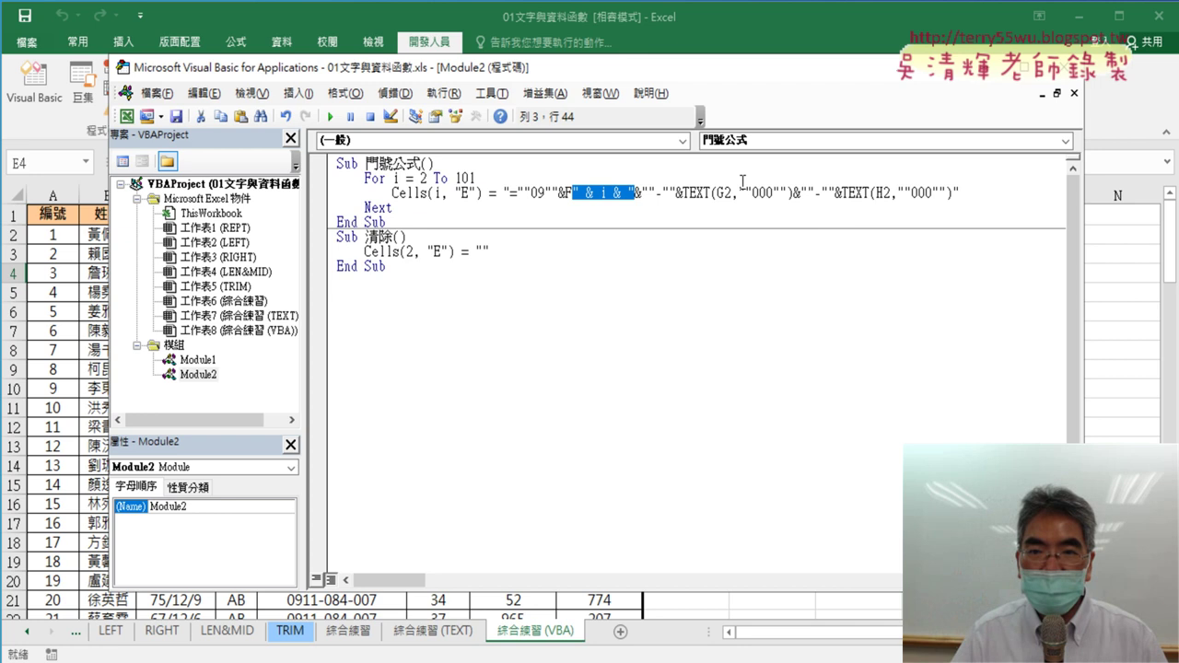
drag(734, 193, 725, 192)
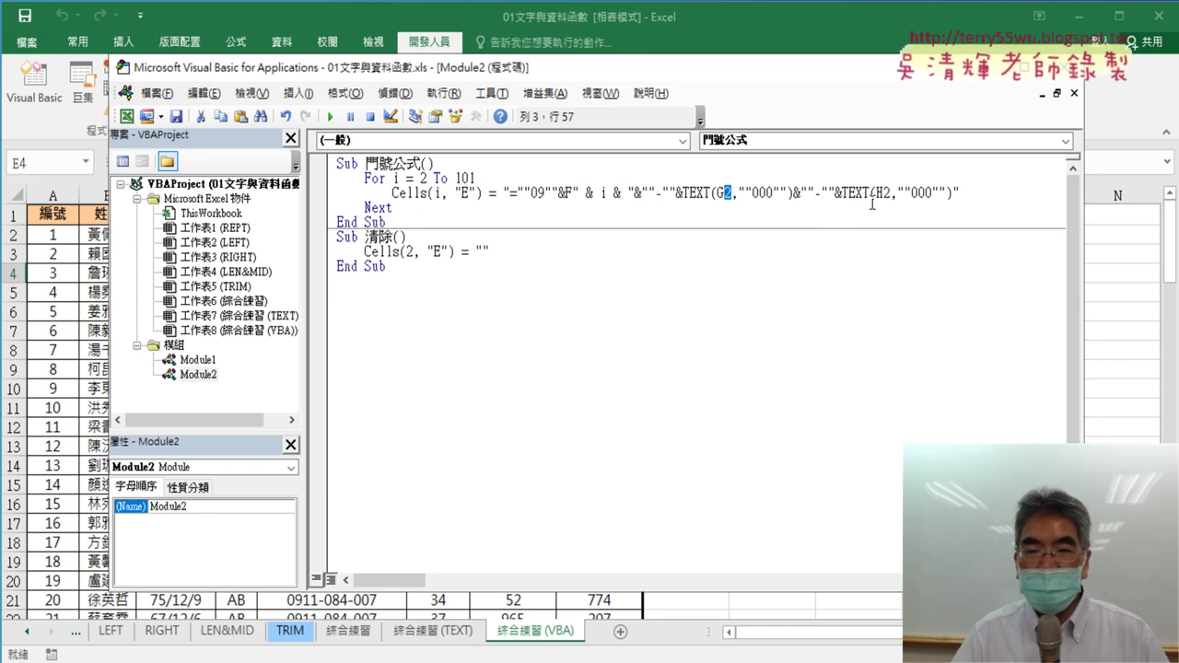
text("")
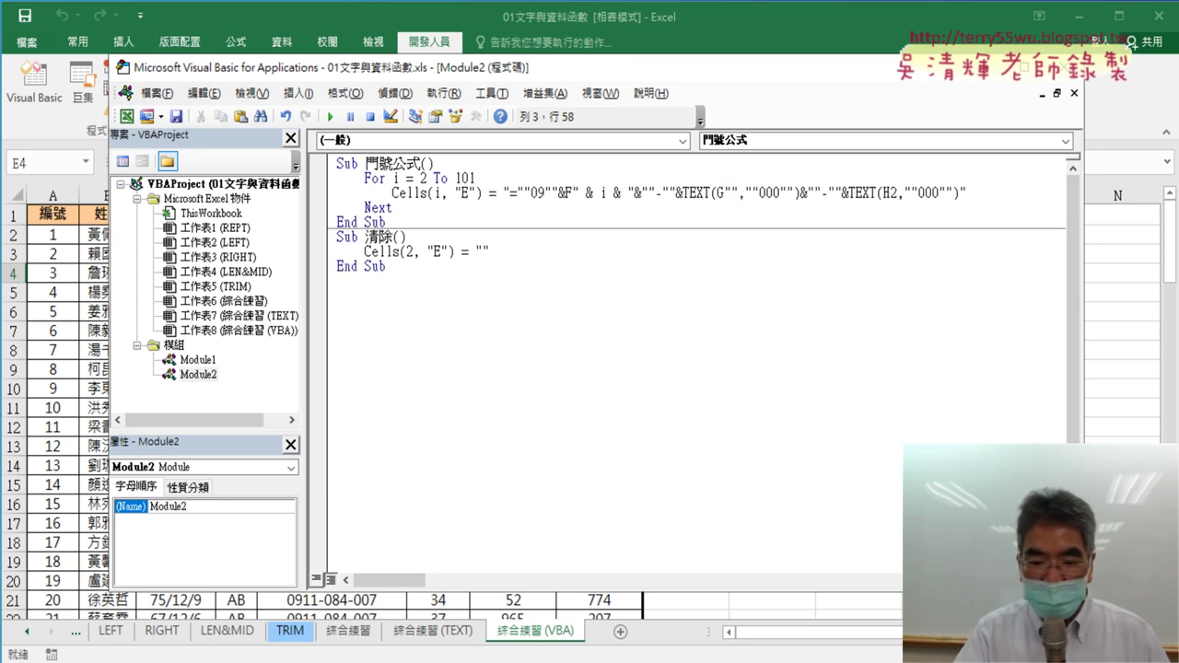
text(&F" & )
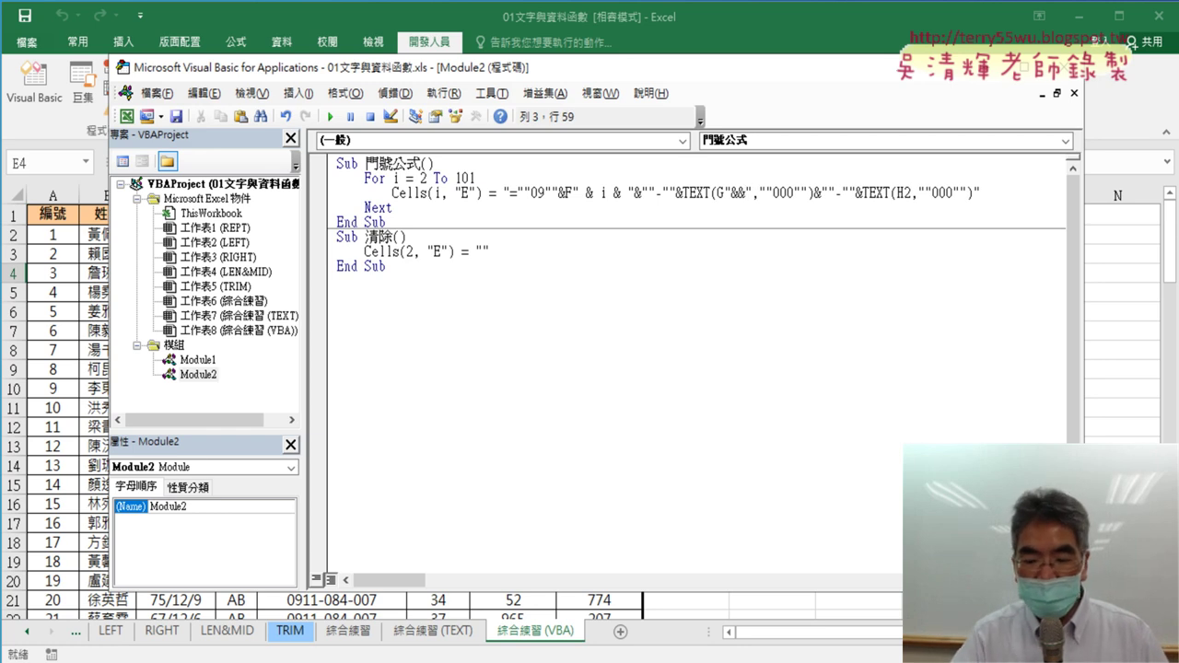
text(i)
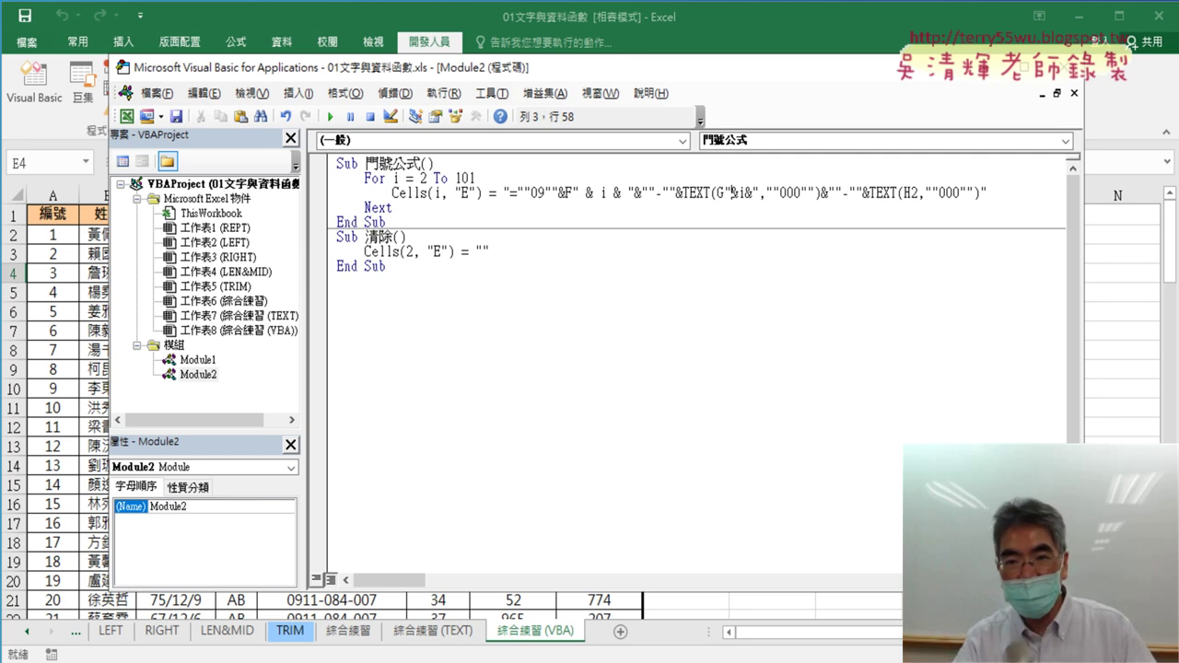
key(Right)
key(Right)
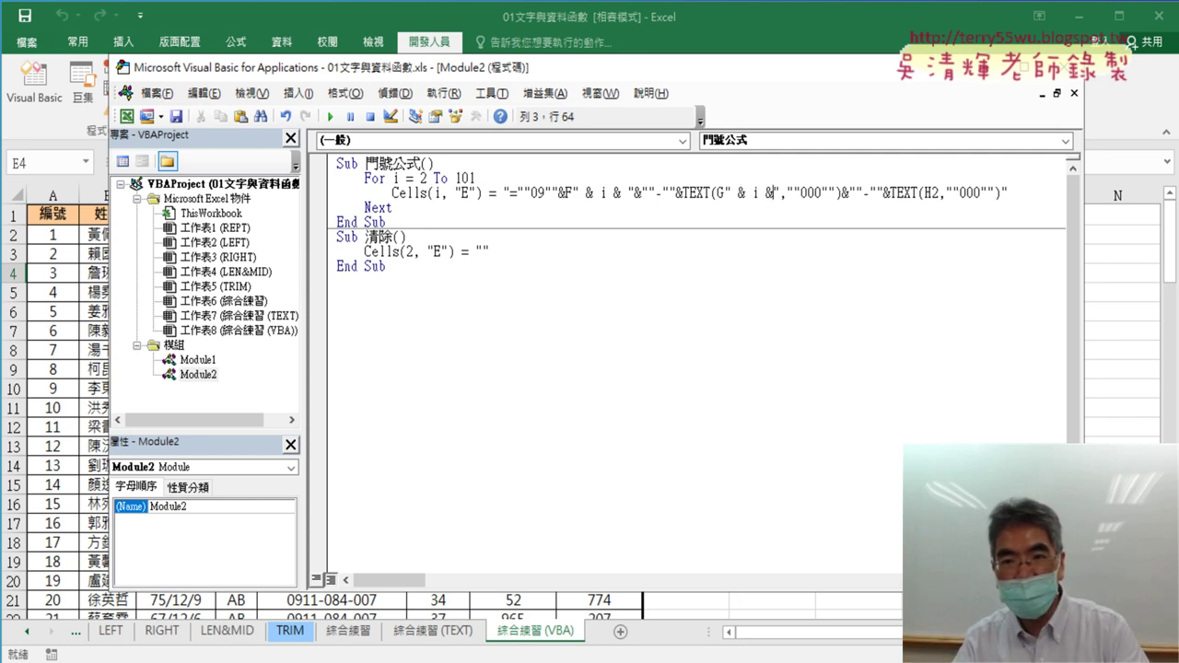
key(Right)
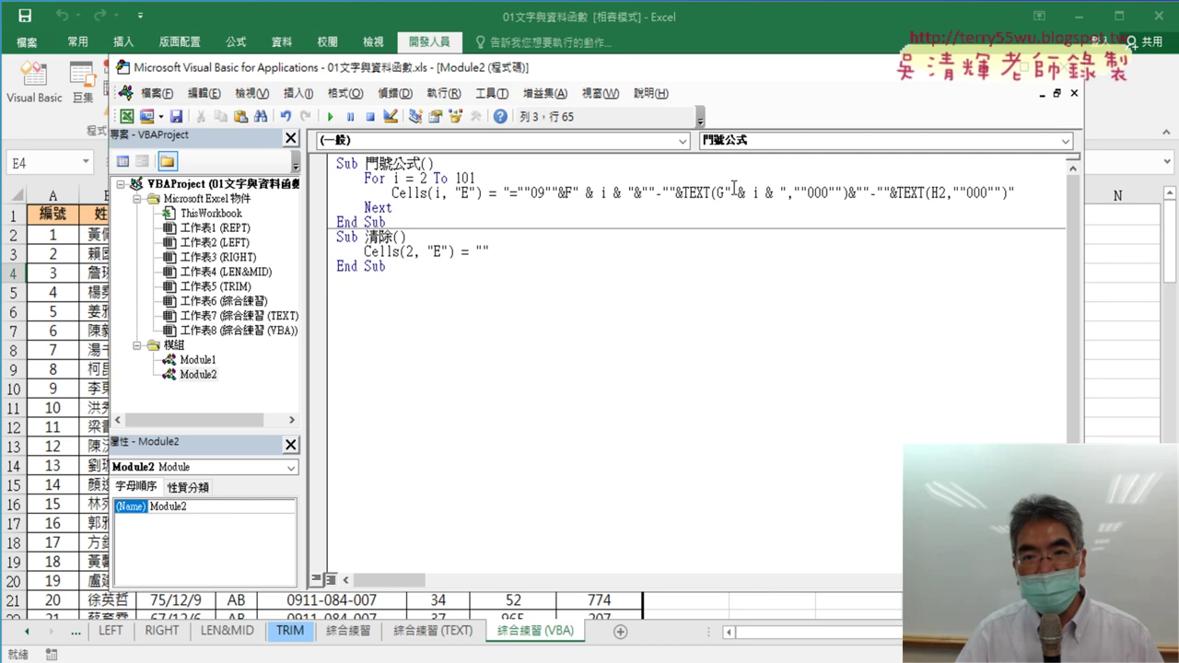
drag(723, 192, 785, 190)
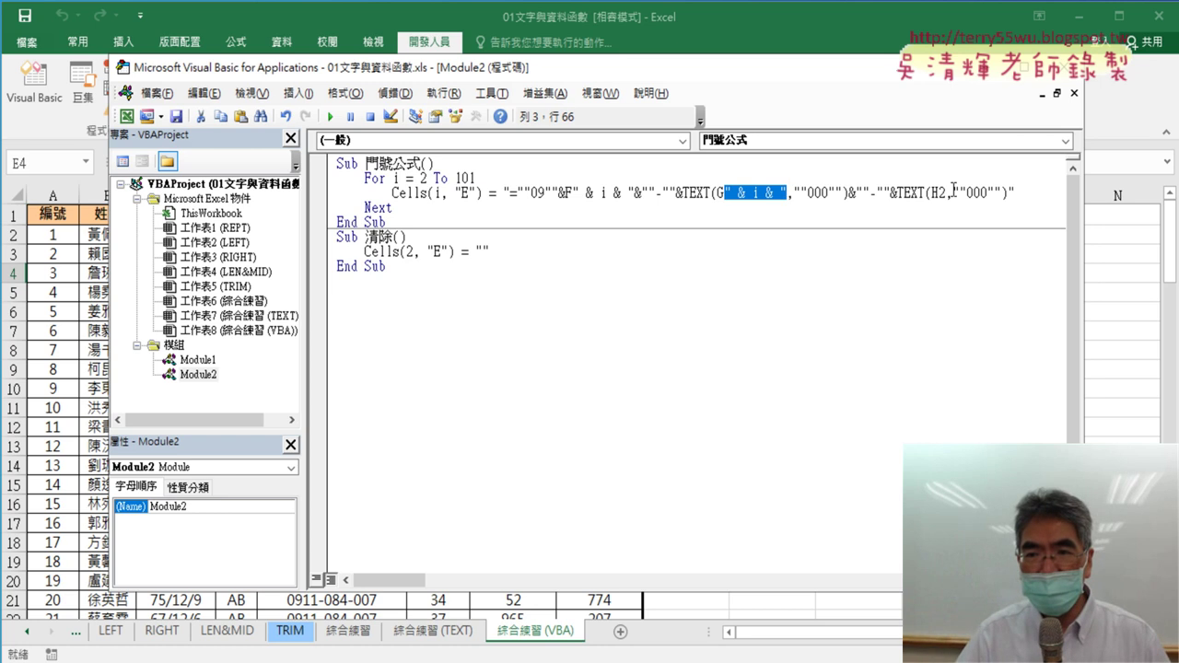
Step: Replace the 2 in H2 with " & i & ", spaced out, so H follows the loop row
drag(946, 192, 938, 192)
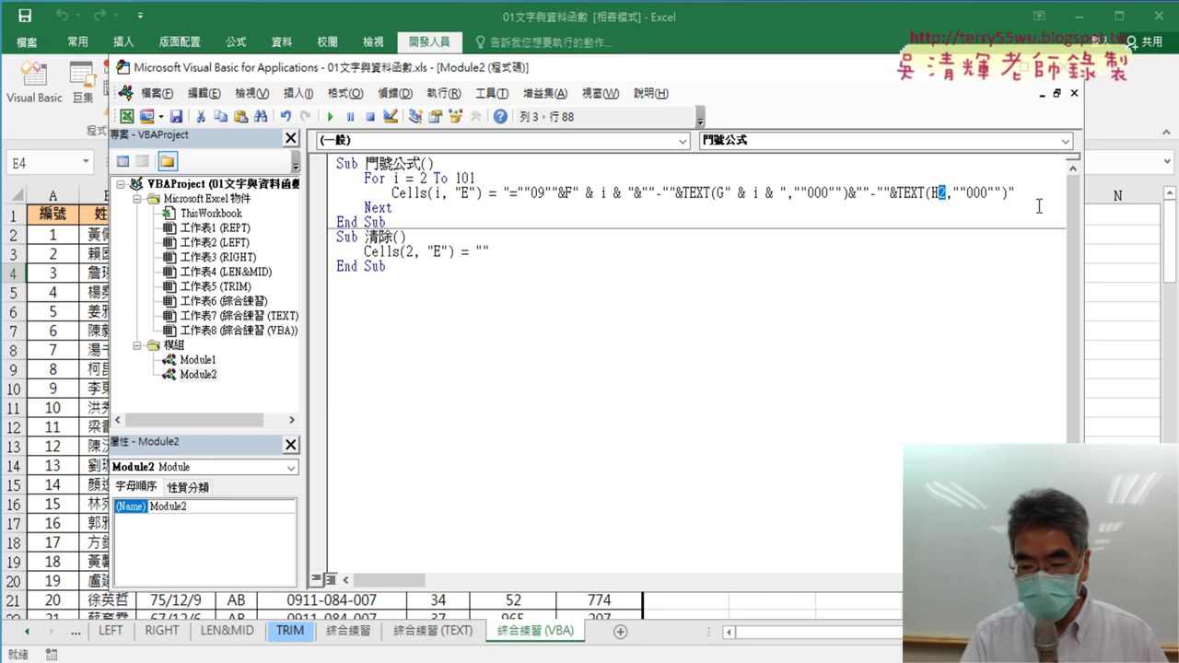
text("")
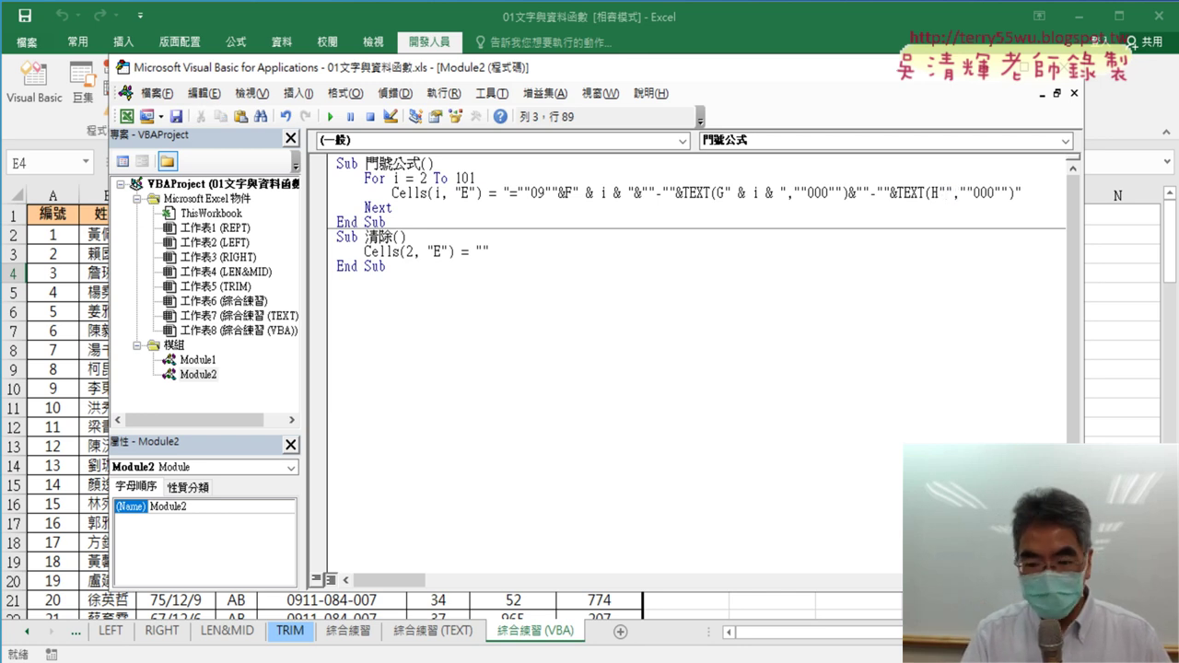
text(&F" )
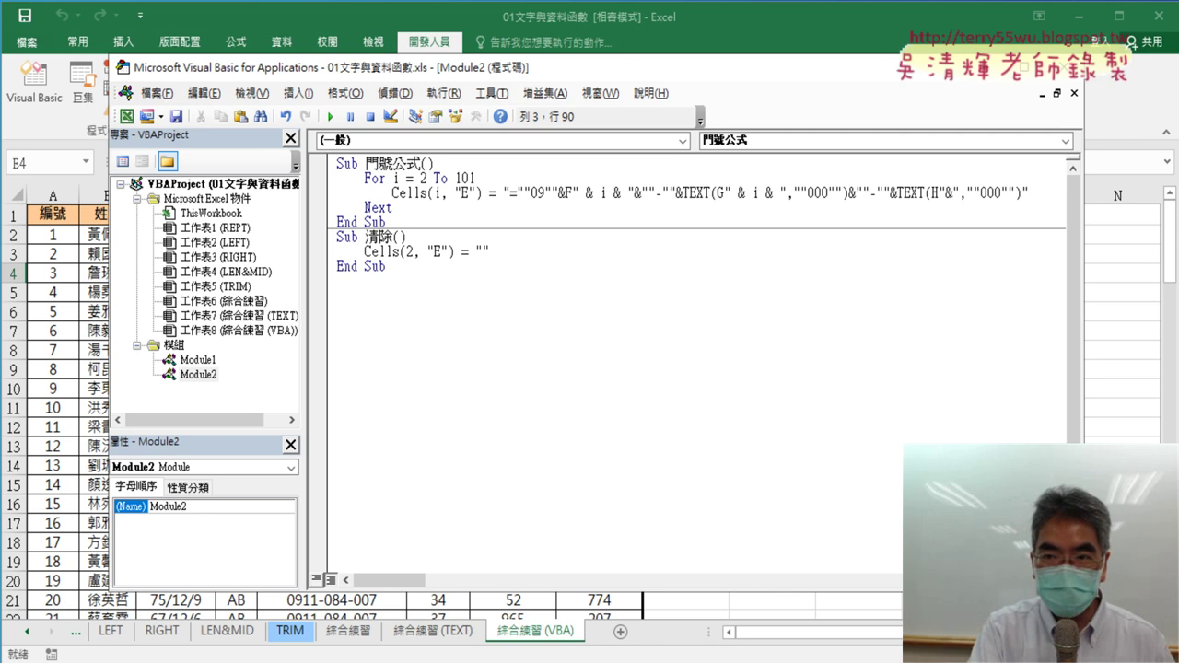
text(& )
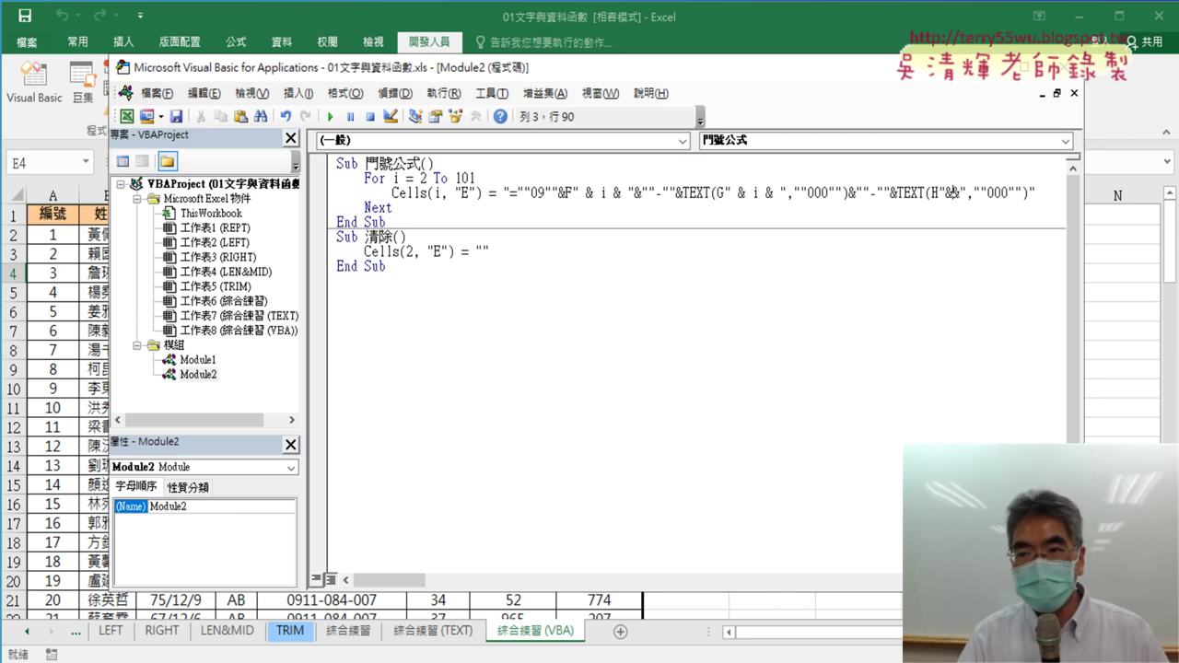
text(i)
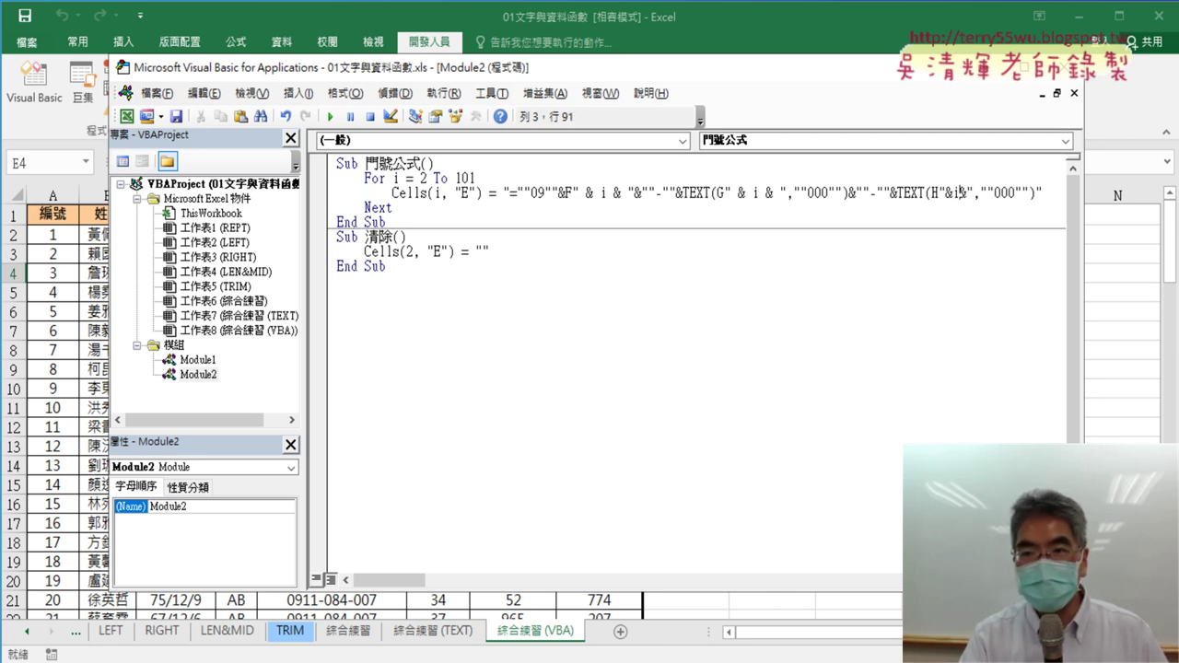
click(944, 192)
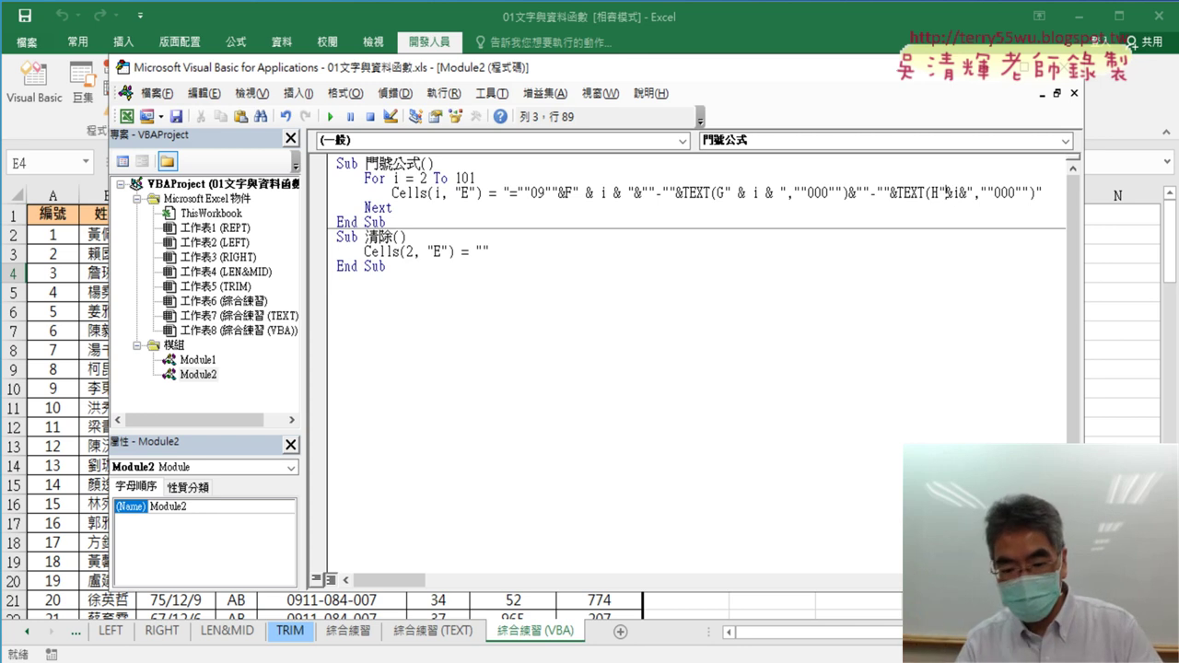
key(Right)
key(Right)
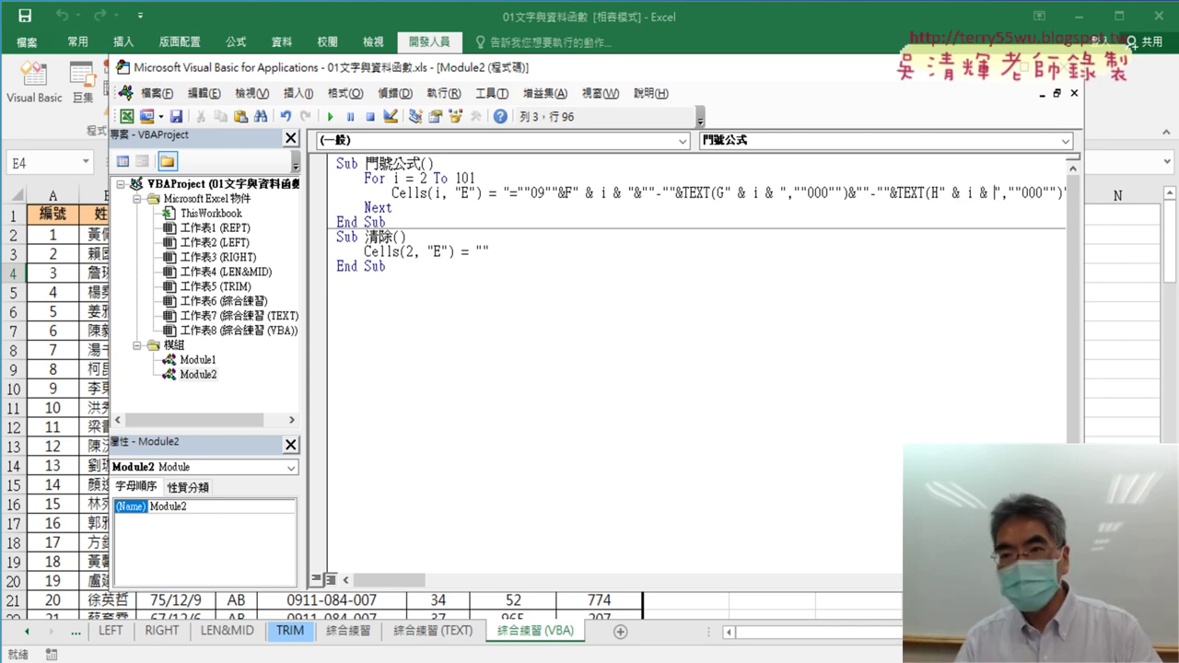
key(Right)
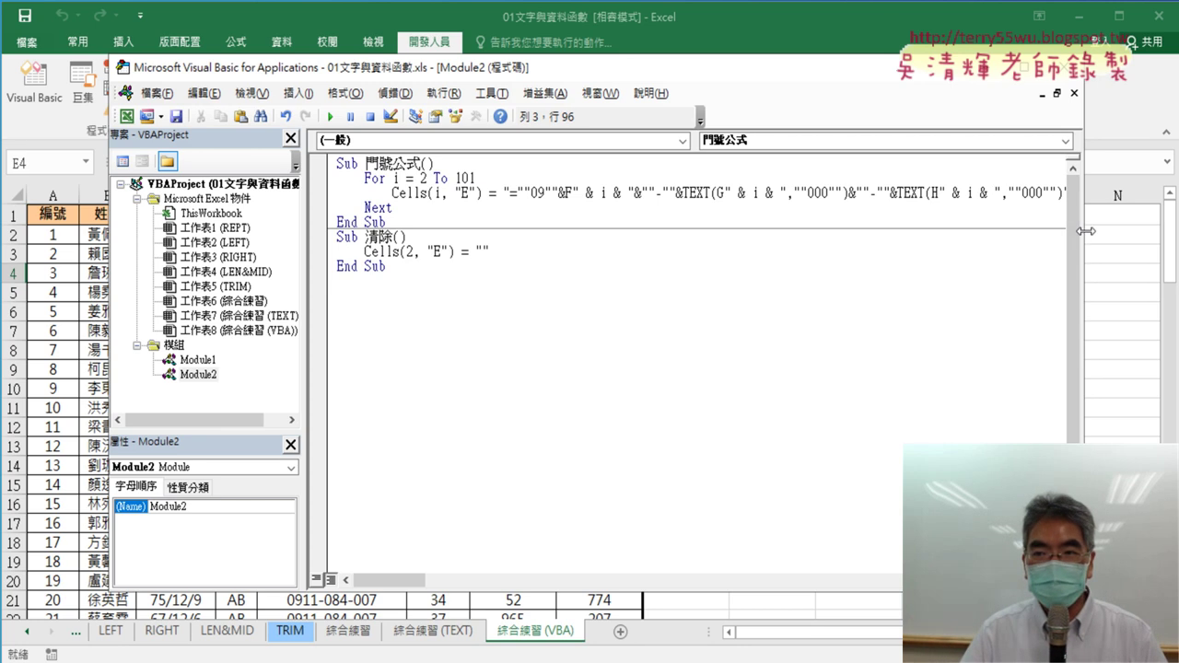
drag(1082, 230, 1156, 230)
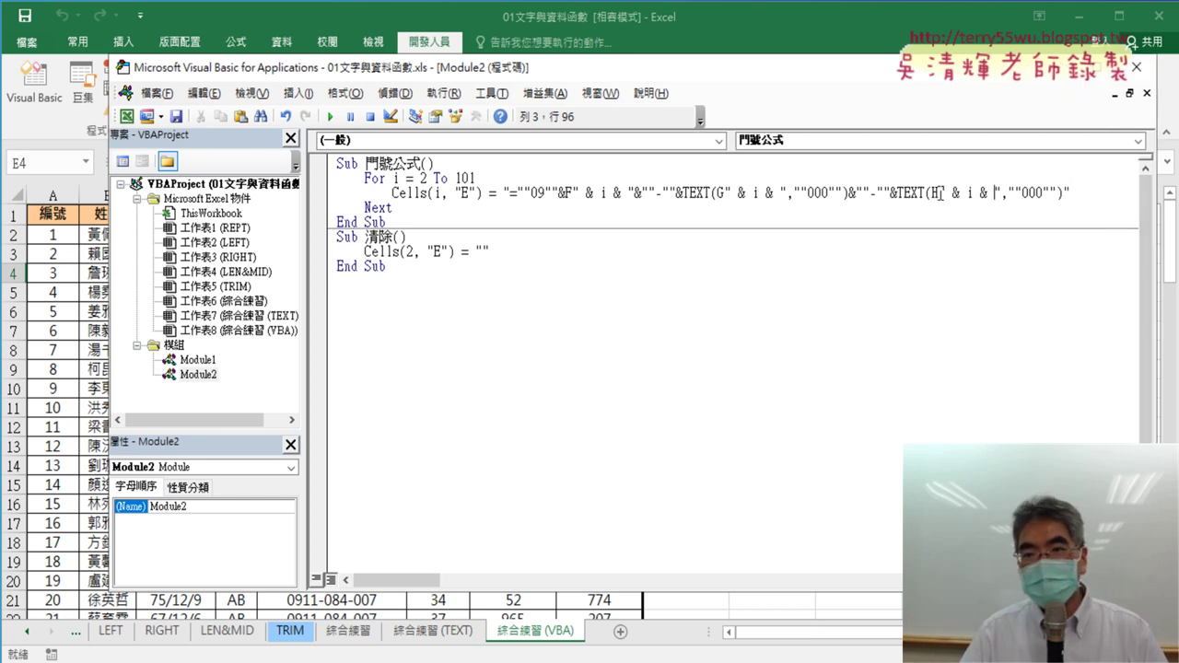
drag(938, 193, 994, 193)
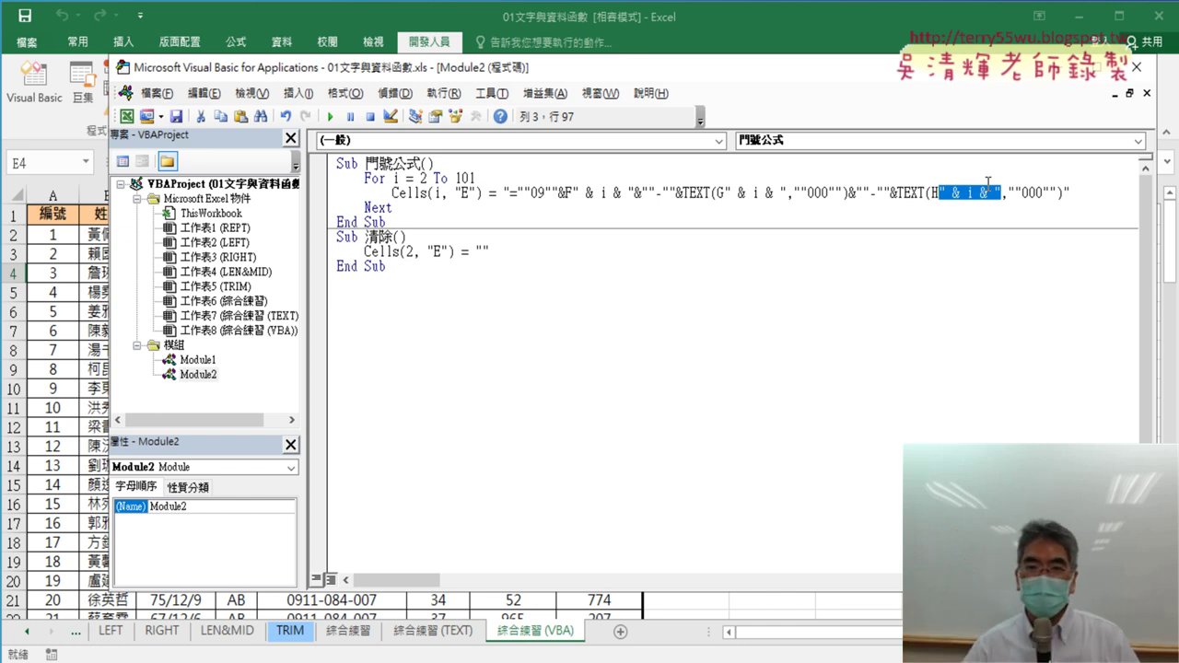
Step: Run 門號公式 to give each 手機 row its own number, then add a blank line in 清除
drag(678, 61, 952, 81)
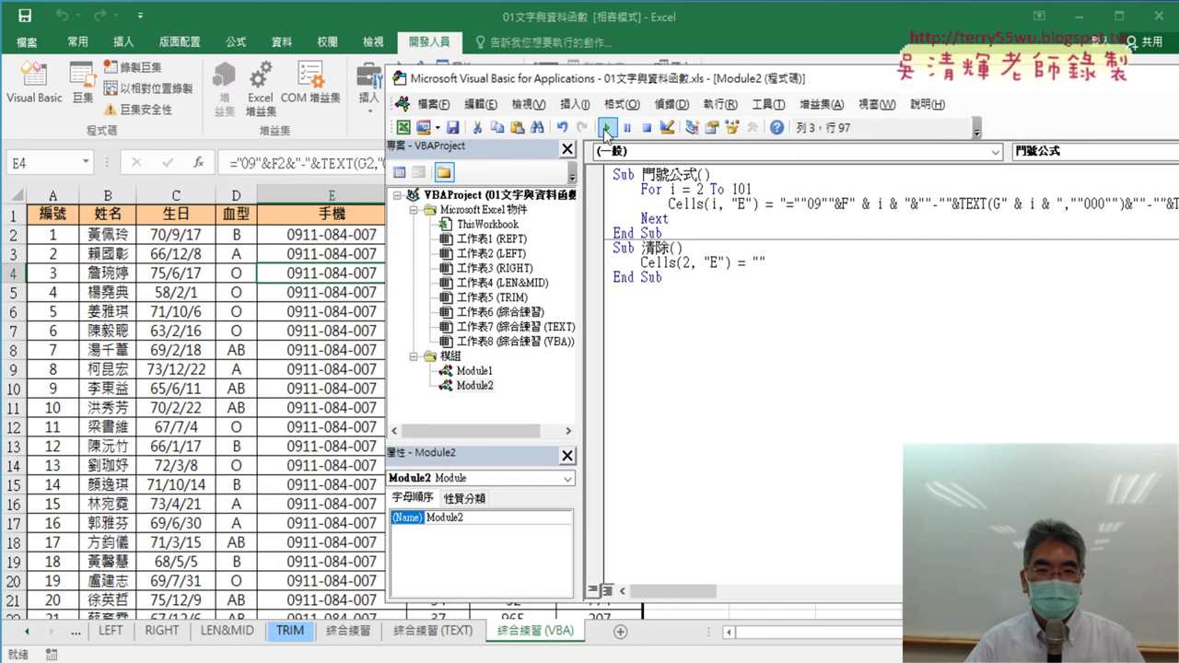
click(605, 129)
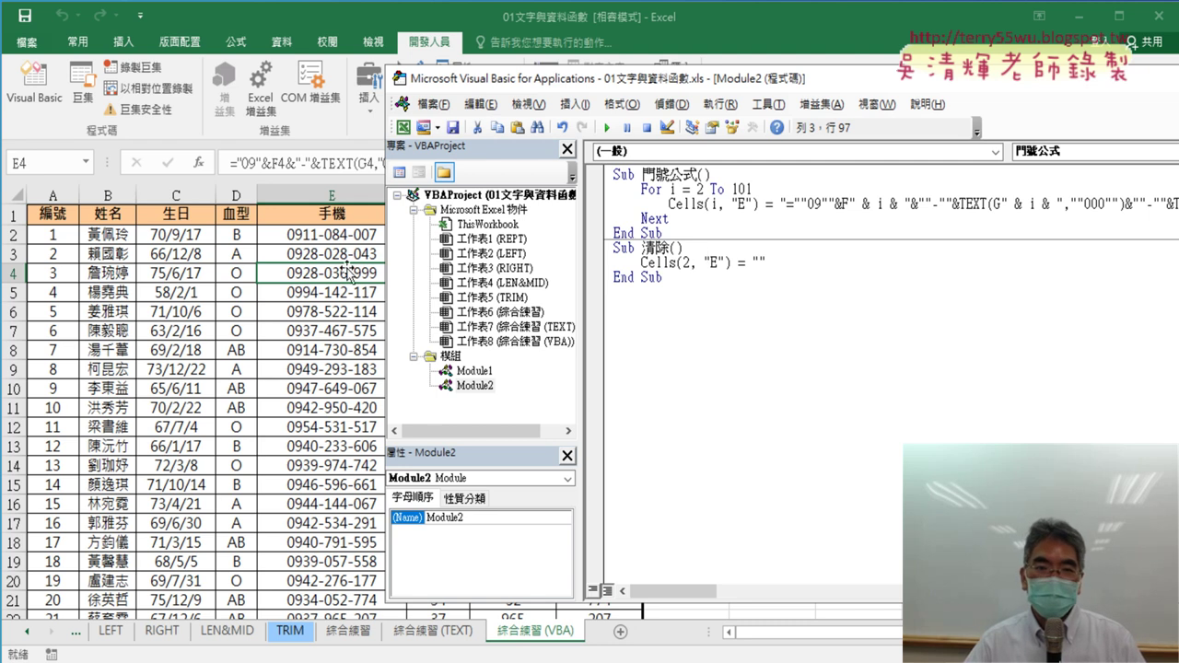
click(709, 244)
key(Return)
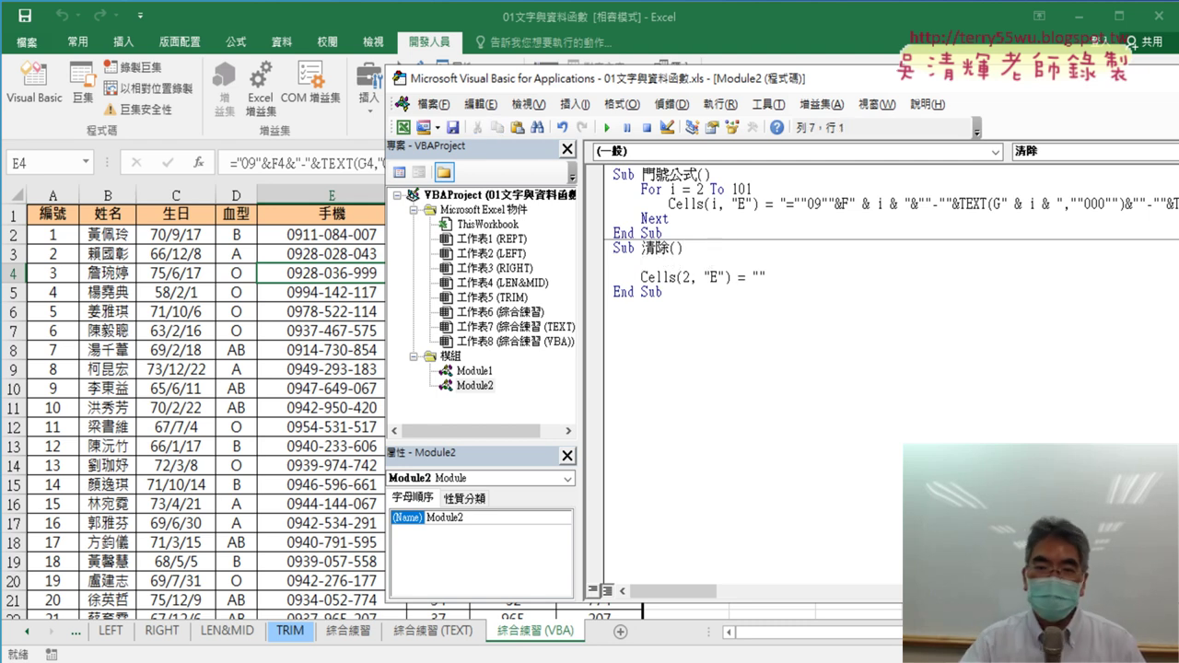
Step: Wrap 清除's Cells line in a For i = 2 To 101 … Next loop using Cells(i, "E")
drag(773, 188, 615, 189)
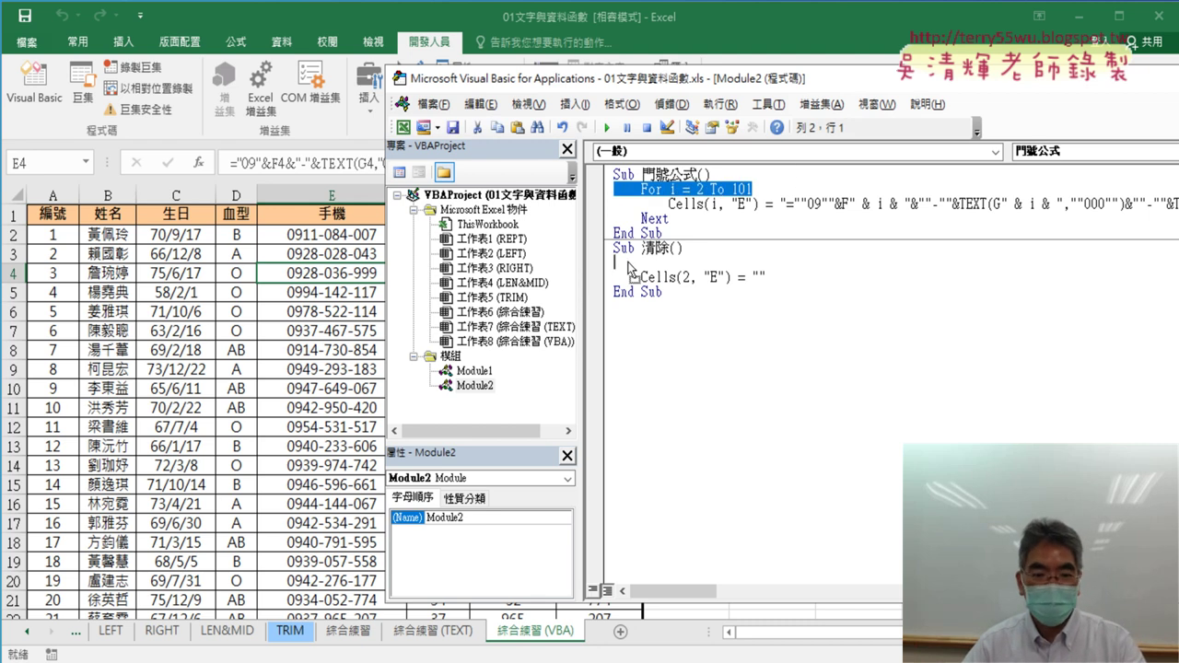
drag(629, 267, 615, 262)
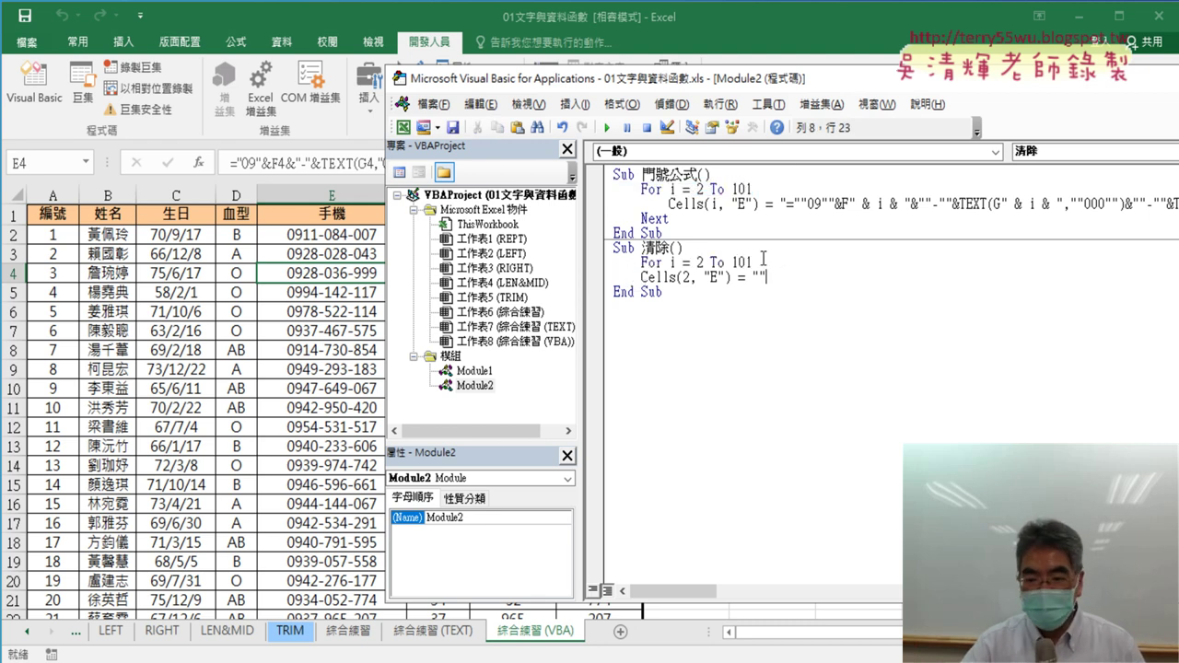
key(Return)
text(ne)
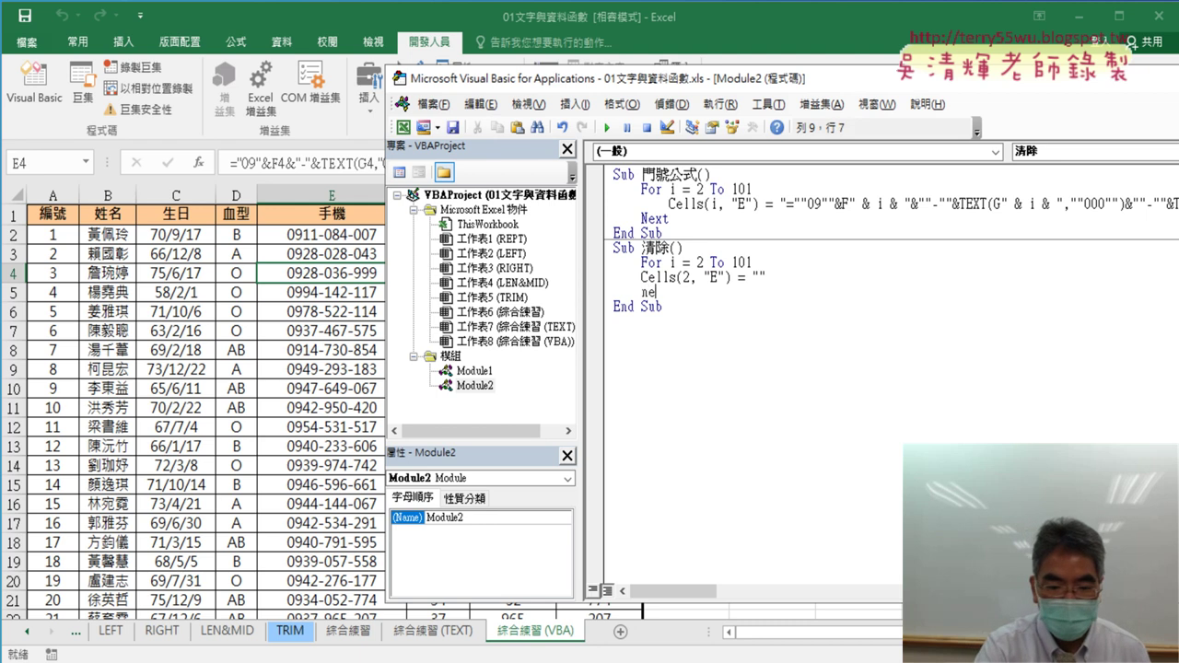
text(xt)
key(Up)
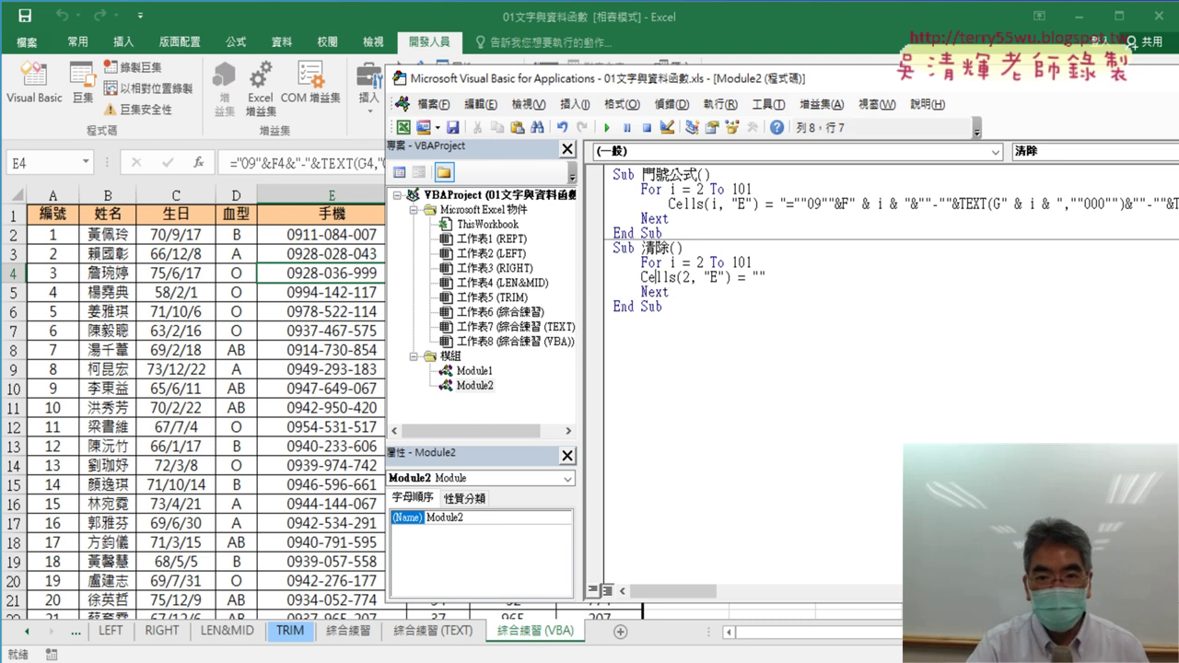
key(Tab)
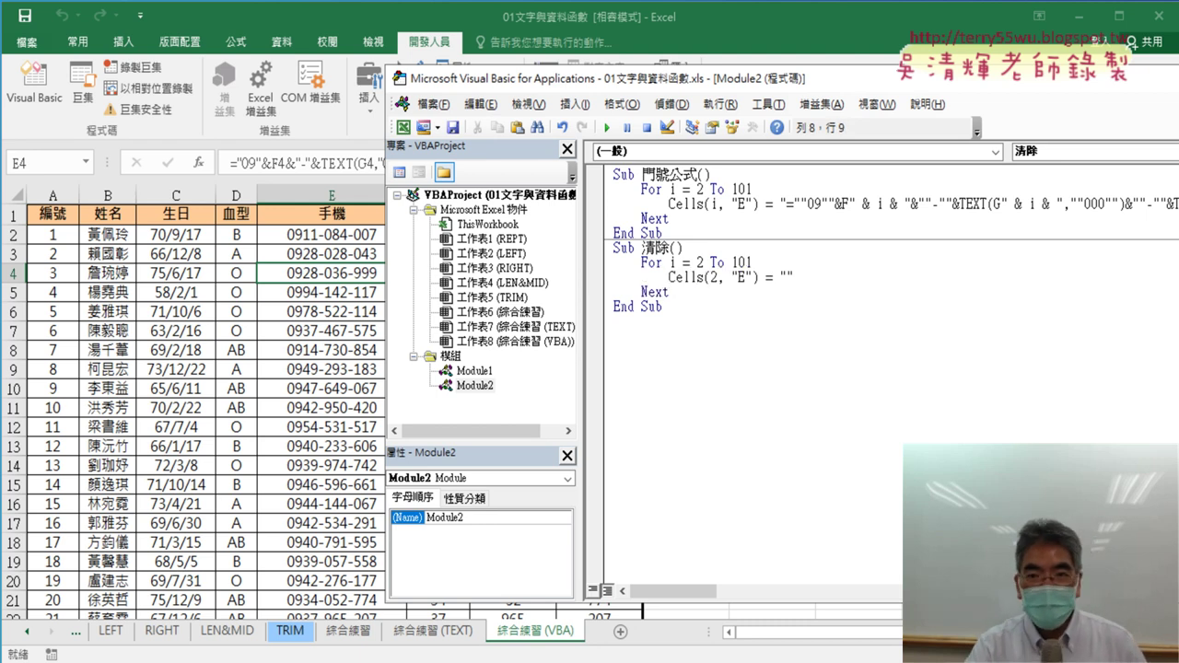
key(Delete)
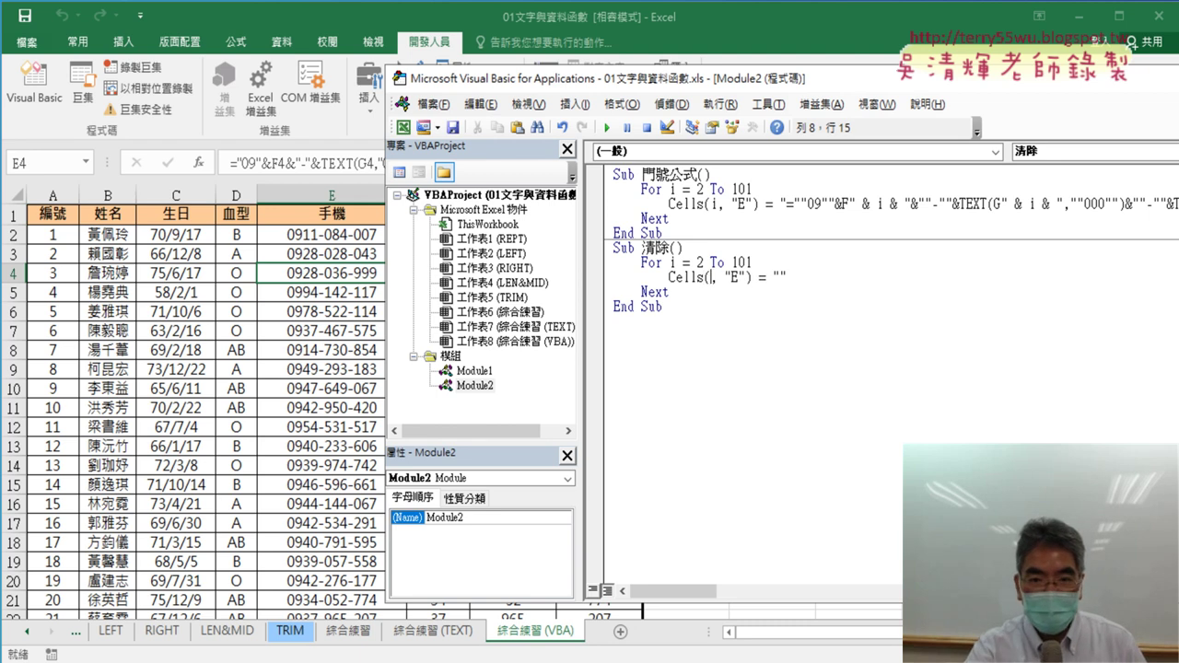
text(i)
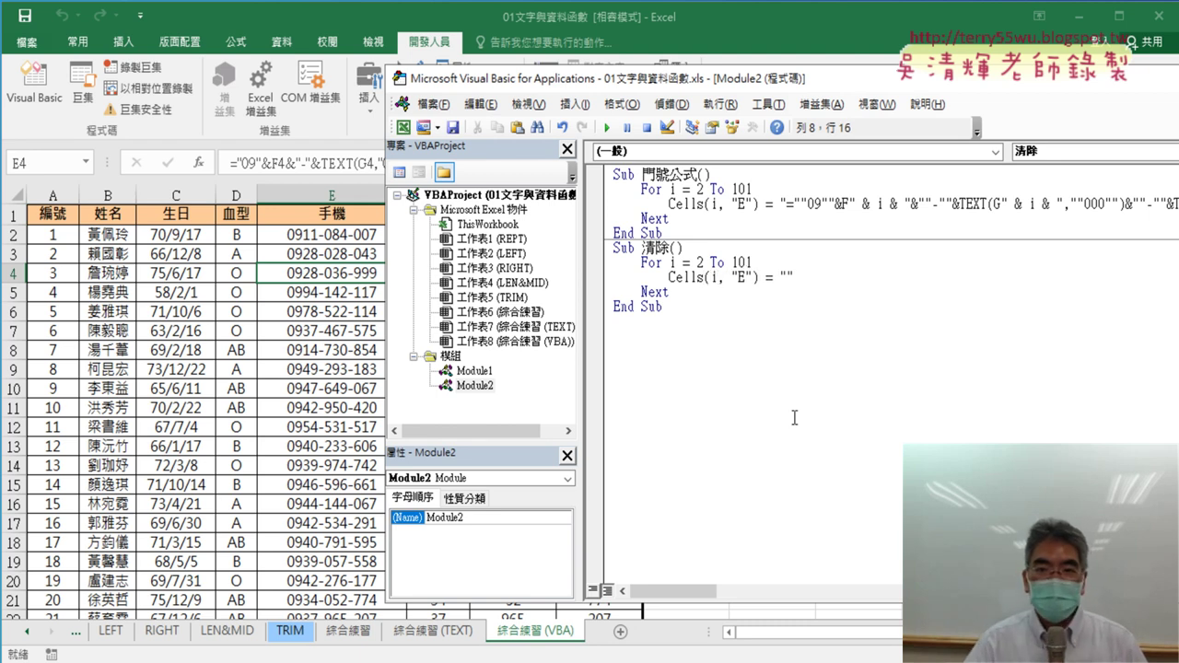
Step: Run the 清除 macro to empty the whole 手機 column
click(782, 418)
click(709, 279)
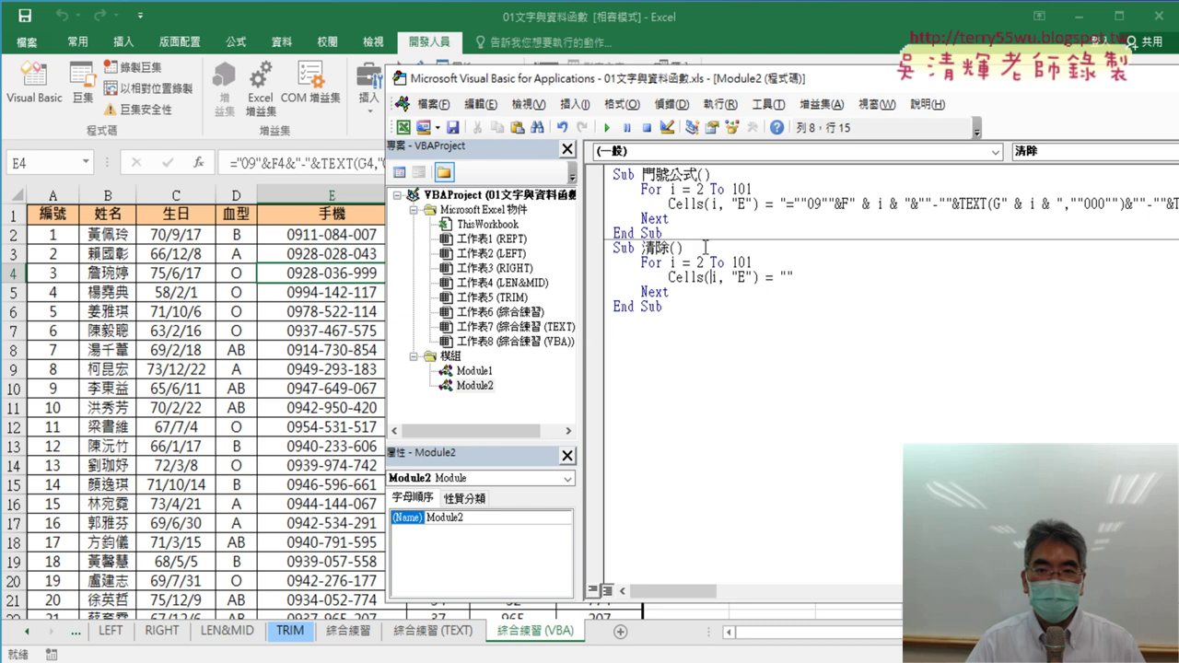
click(606, 129)
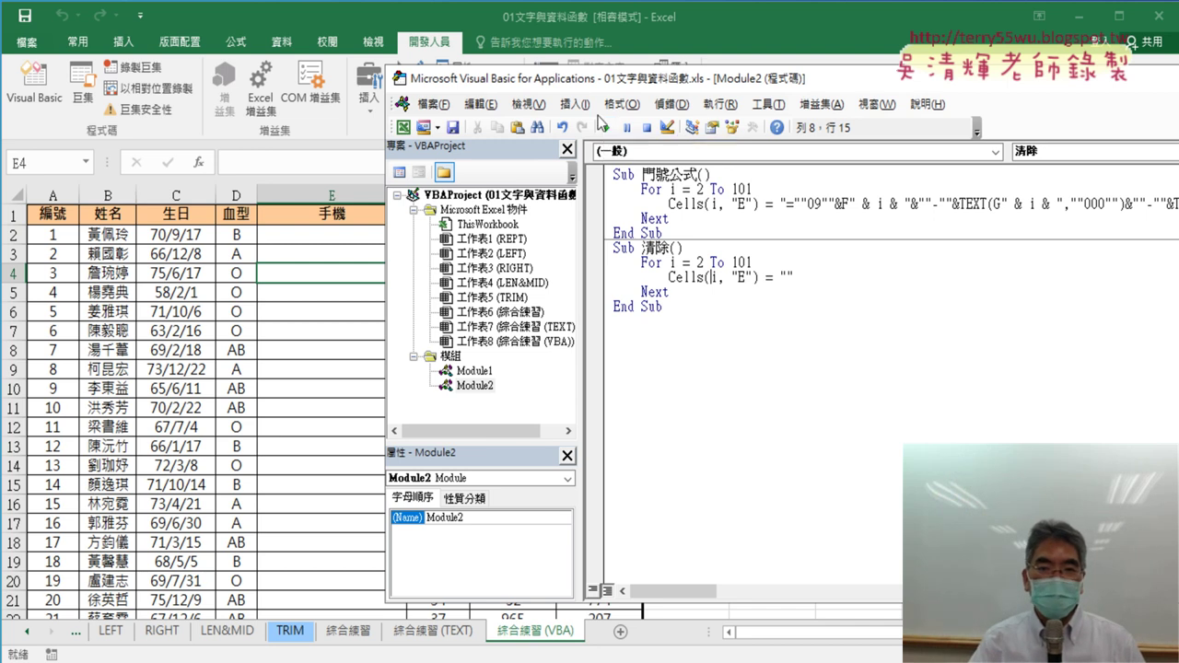
drag(686, 85, 441, 78)
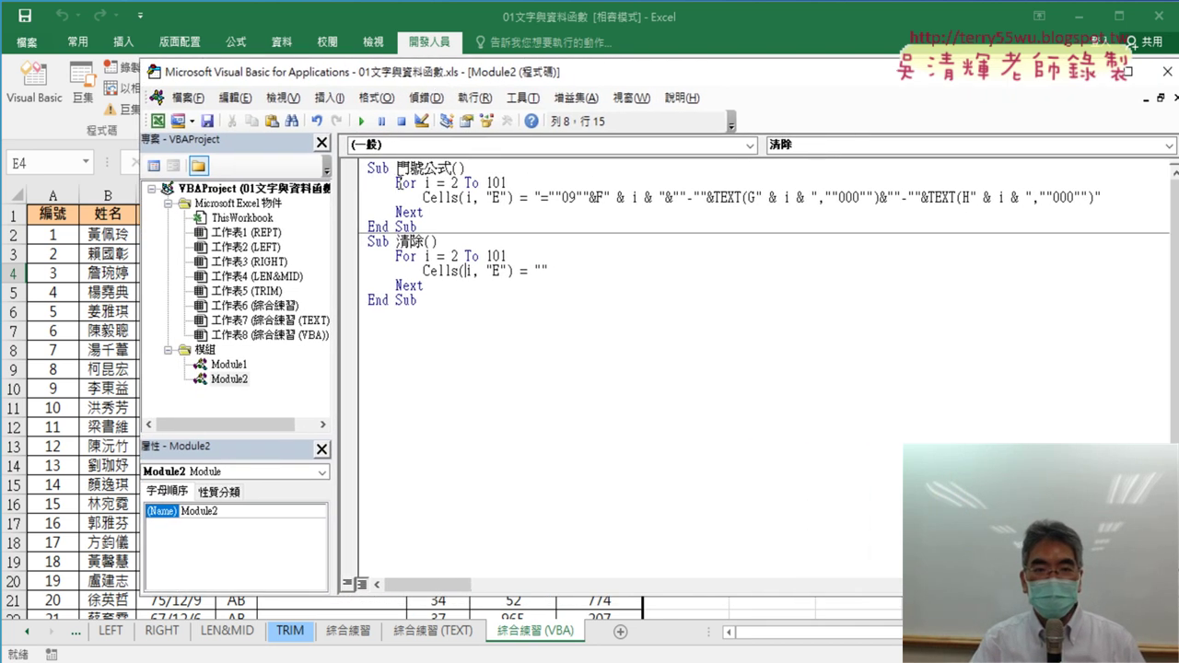
drag(396, 183, 508, 183)
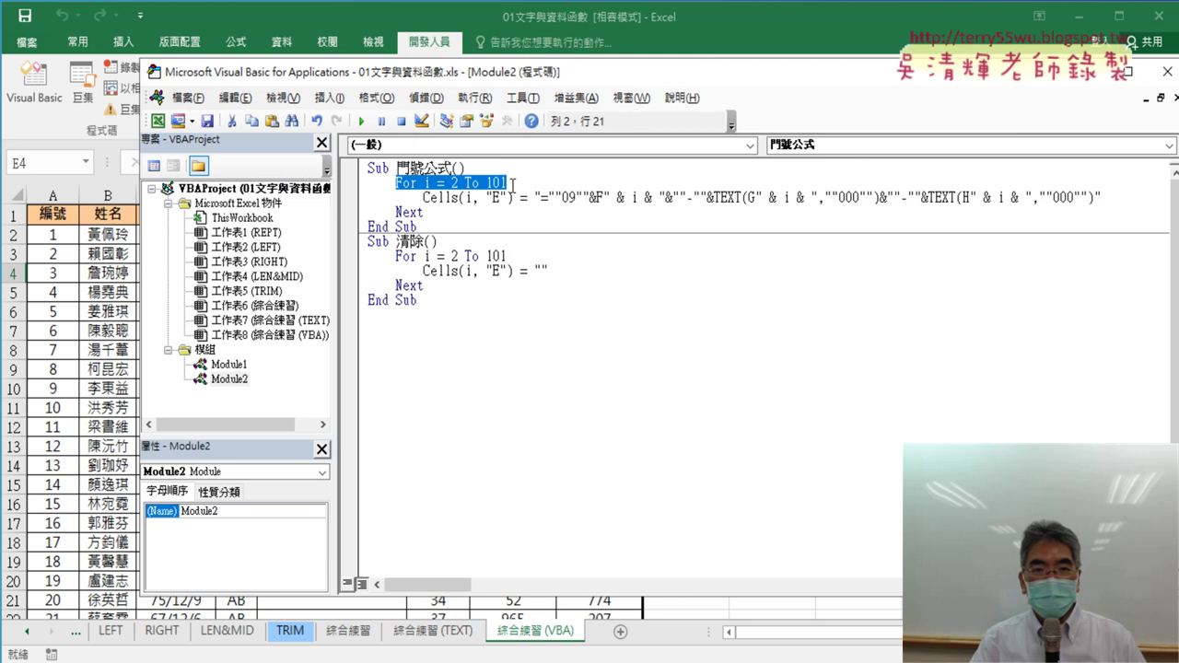
click(427, 211)
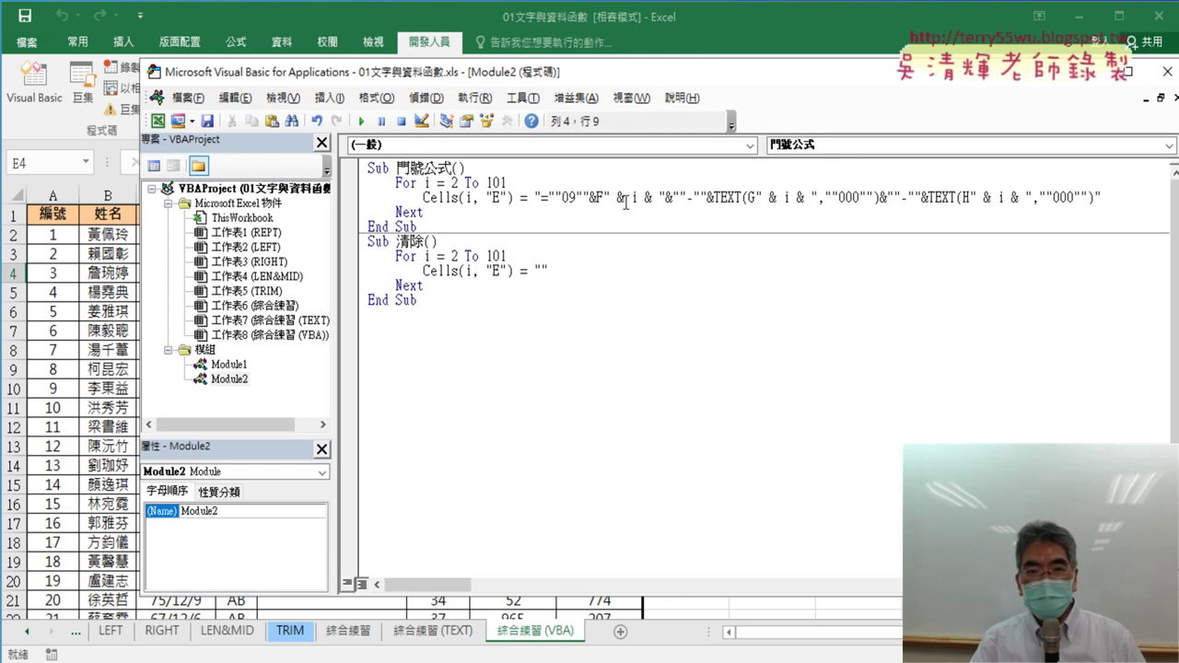
drag(606, 195, 663, 193)
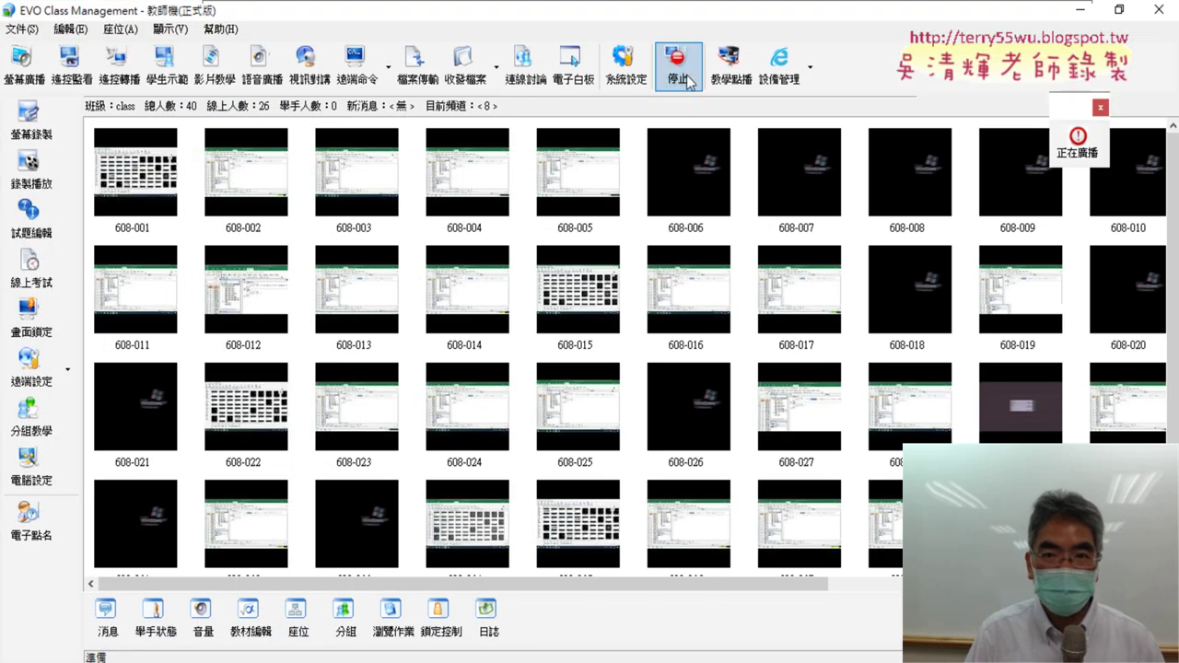
click(679, 74)
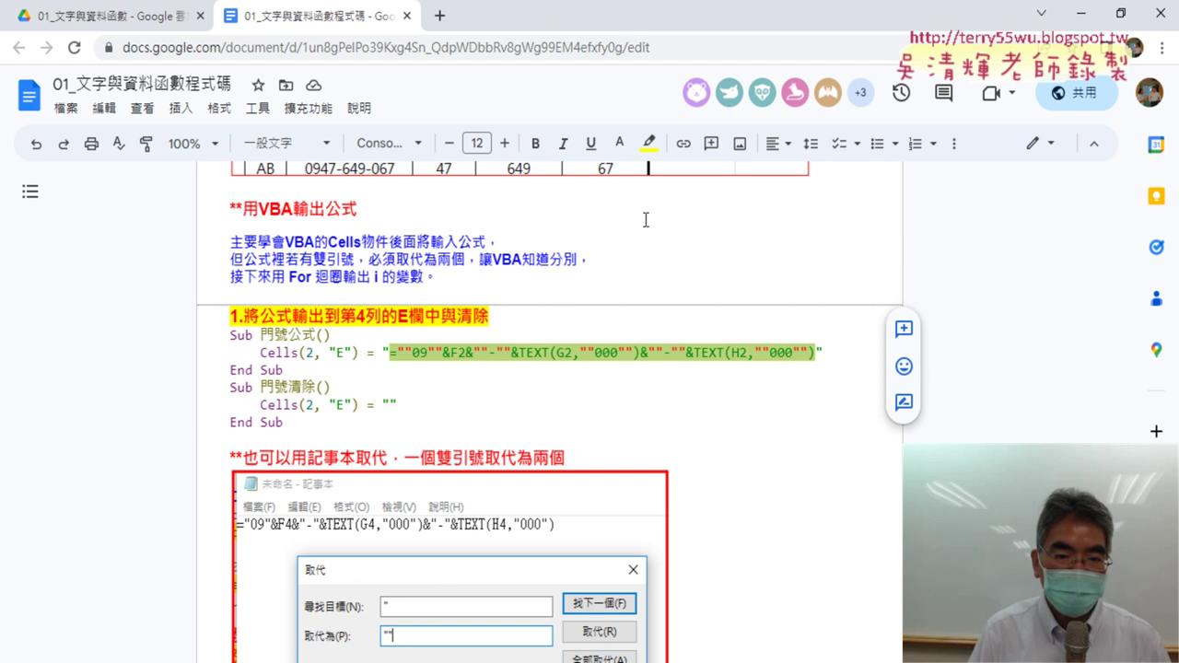
Step: Scroll the notes down to the 2.加上FOR迴圈 section showing both looped macros
scroll(710, 350, down, 2)
scroll(714, 351, down, 3)
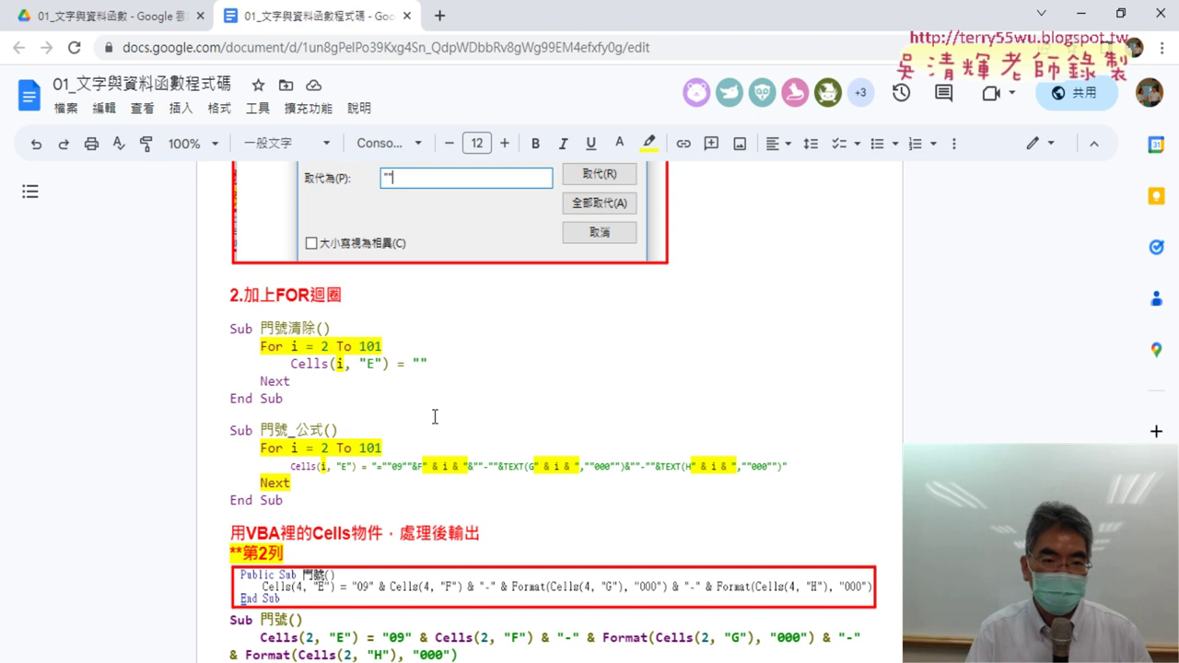
scroll(415, 398, down, 1)
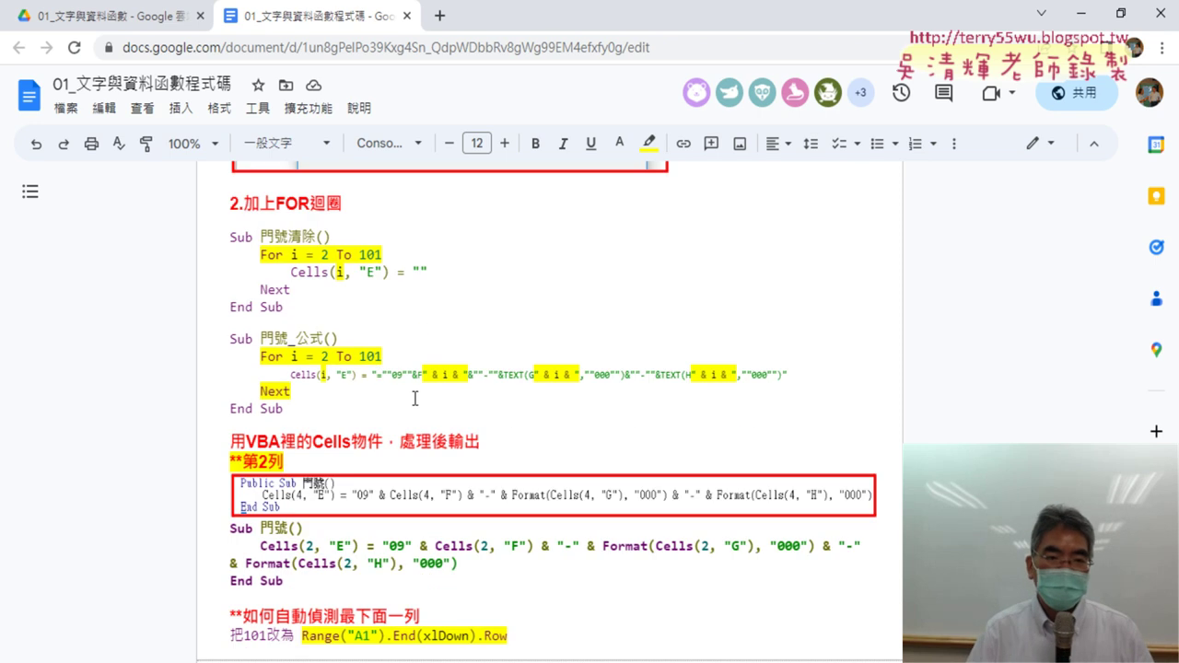